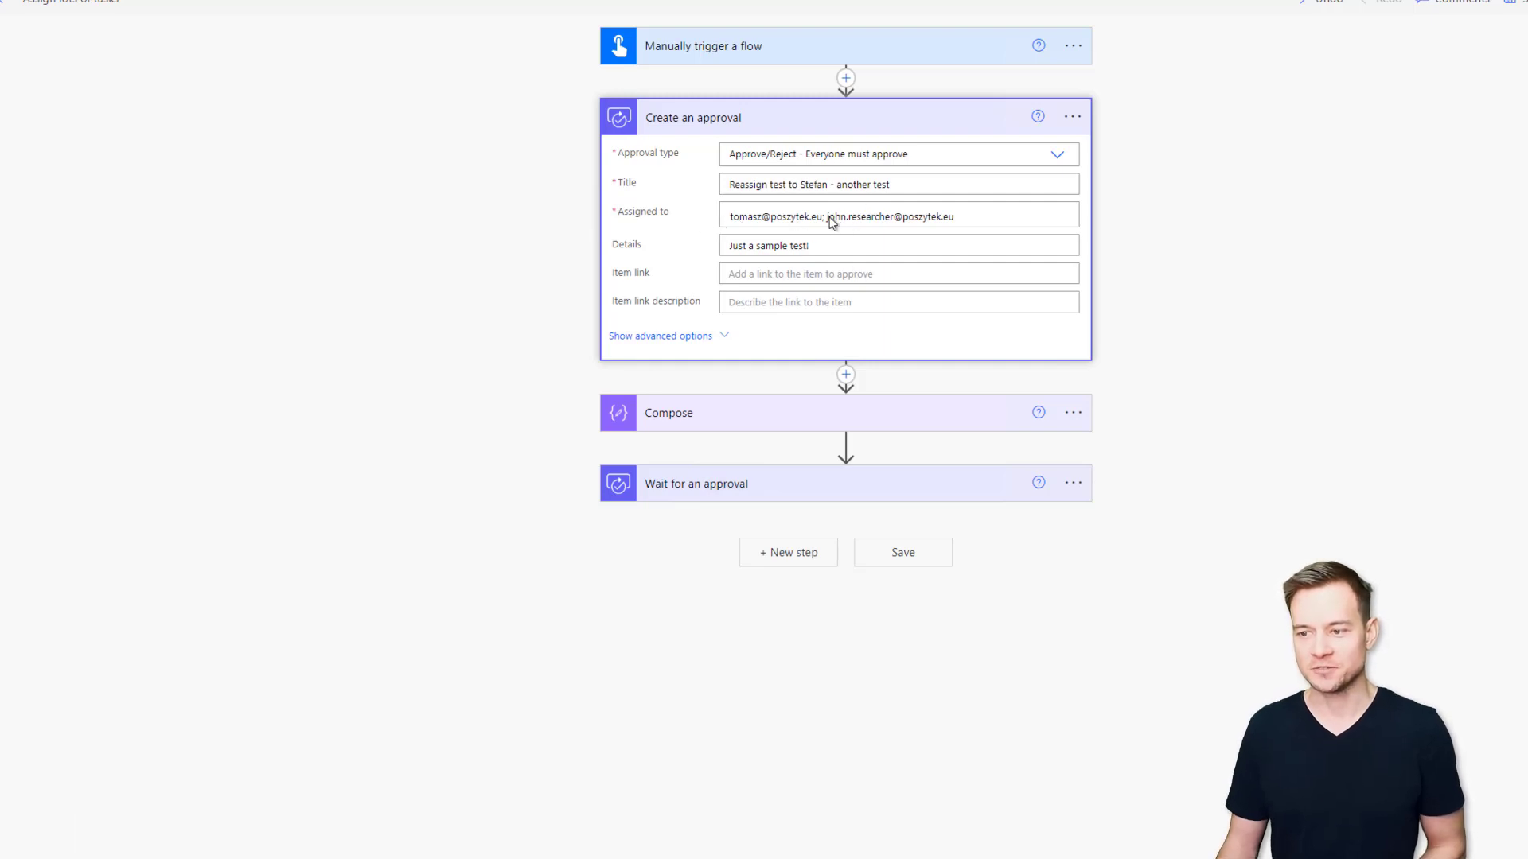
Insert "just" before "another test" in the title of the Create an approval action.
{"action": "left_click", "coordinate": [900, 185]}
{"action": "key", "text": "ctrl+Left"}
{"action": "key", "text": "ctrl+Left"}
{"action": "type", "text": "just"}
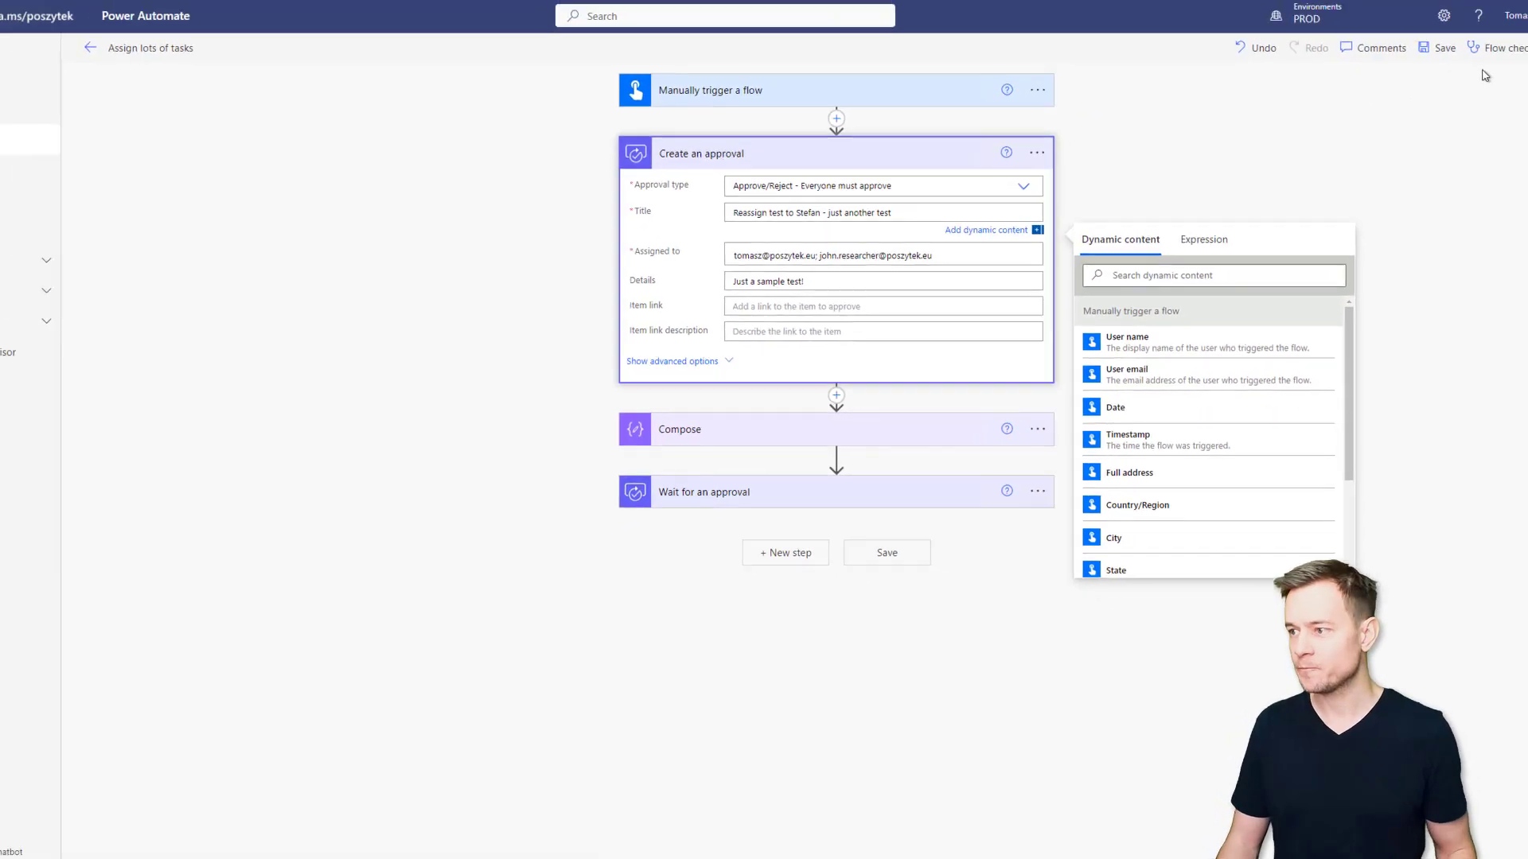
Test the Assign lots of tasks flow using the Automatically option.
{"action": "left_click", "coordinate": [1493, 85]}
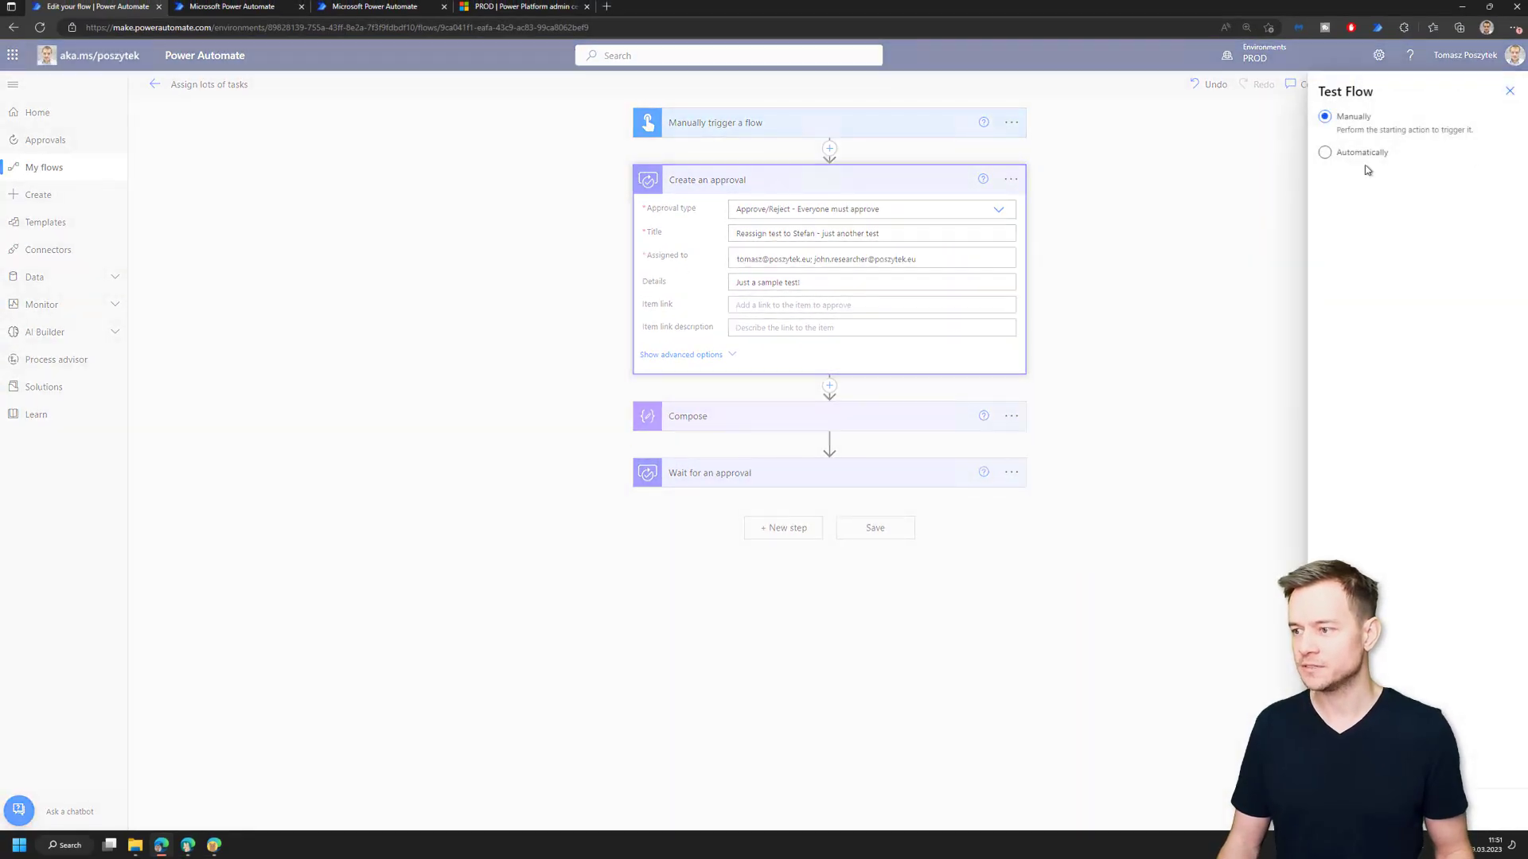
{"action": "left_click", "coordinate": [1361, 154]}
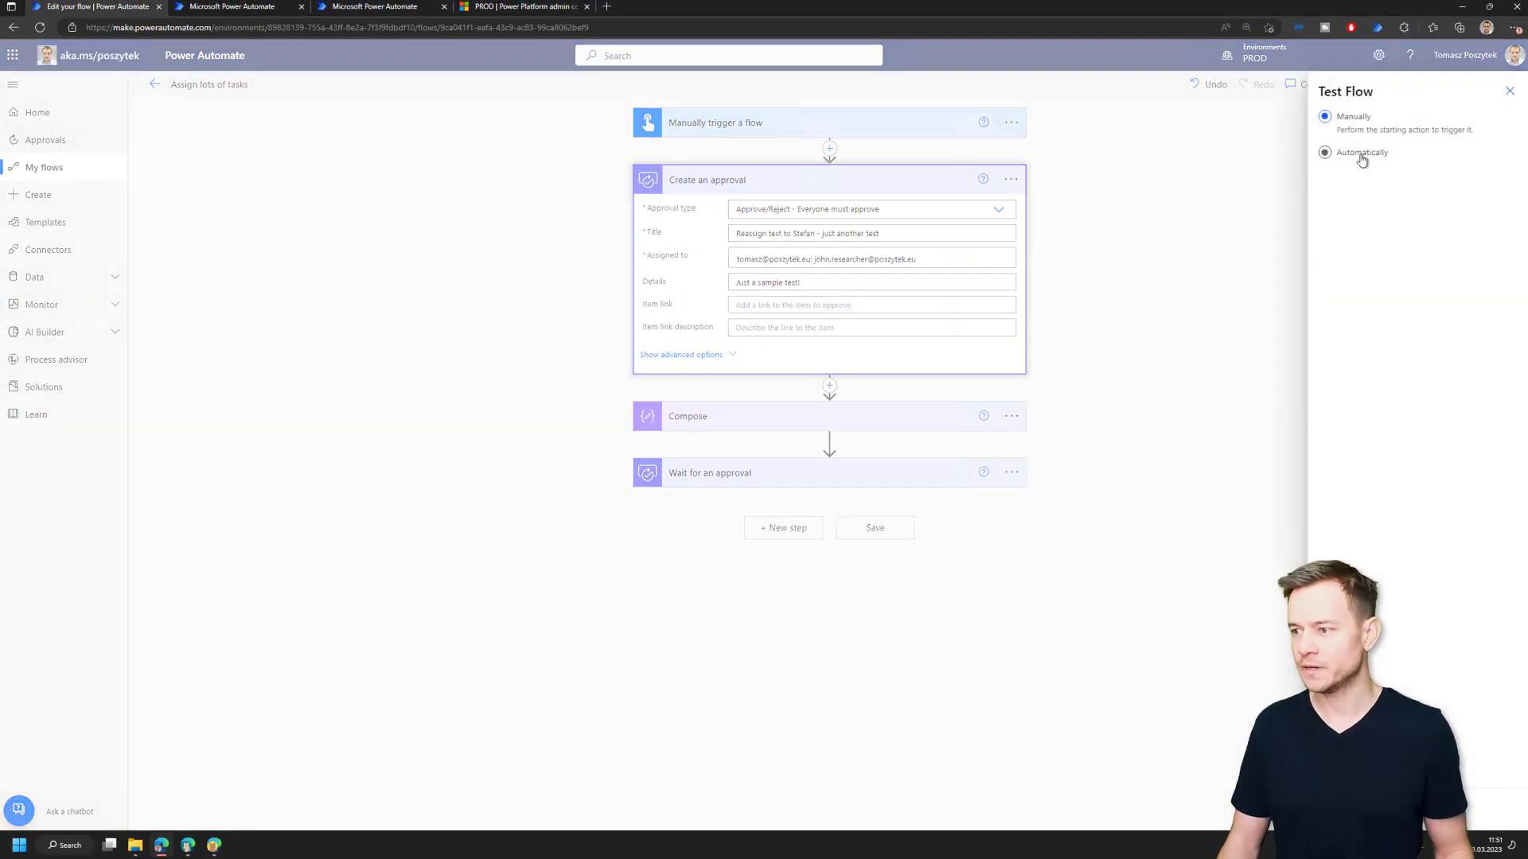
{"action": "left_click", "coordinate": [1366, 202]}
{"action": "left_click", "coordinate": [1433, 811]}
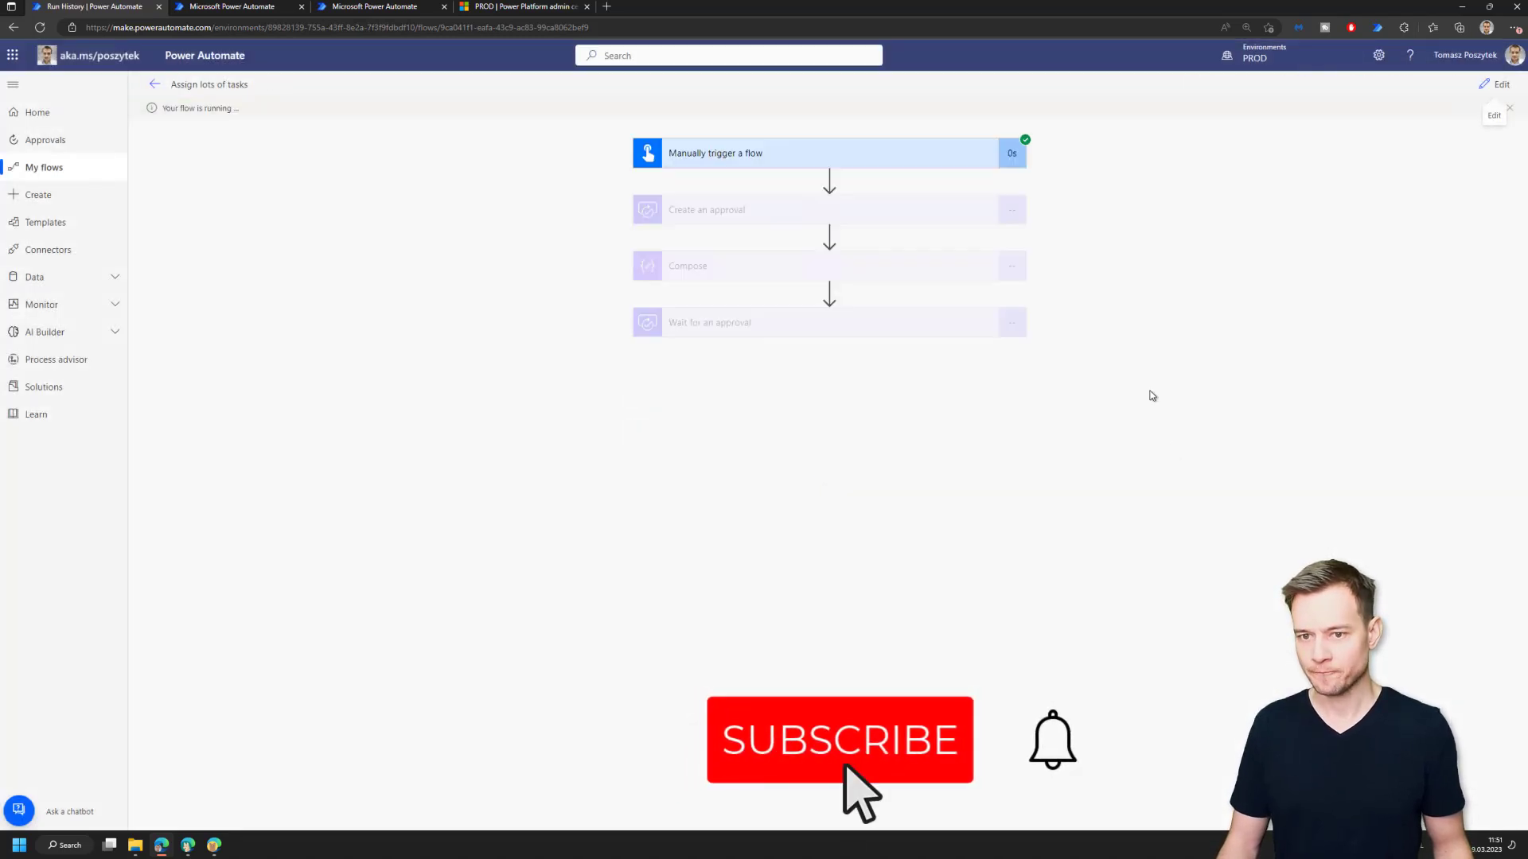
Switch to the second approver's browser window, open their received approvals and refresh the list.
{"action": "left_click", "coordinate": [215, 847]}
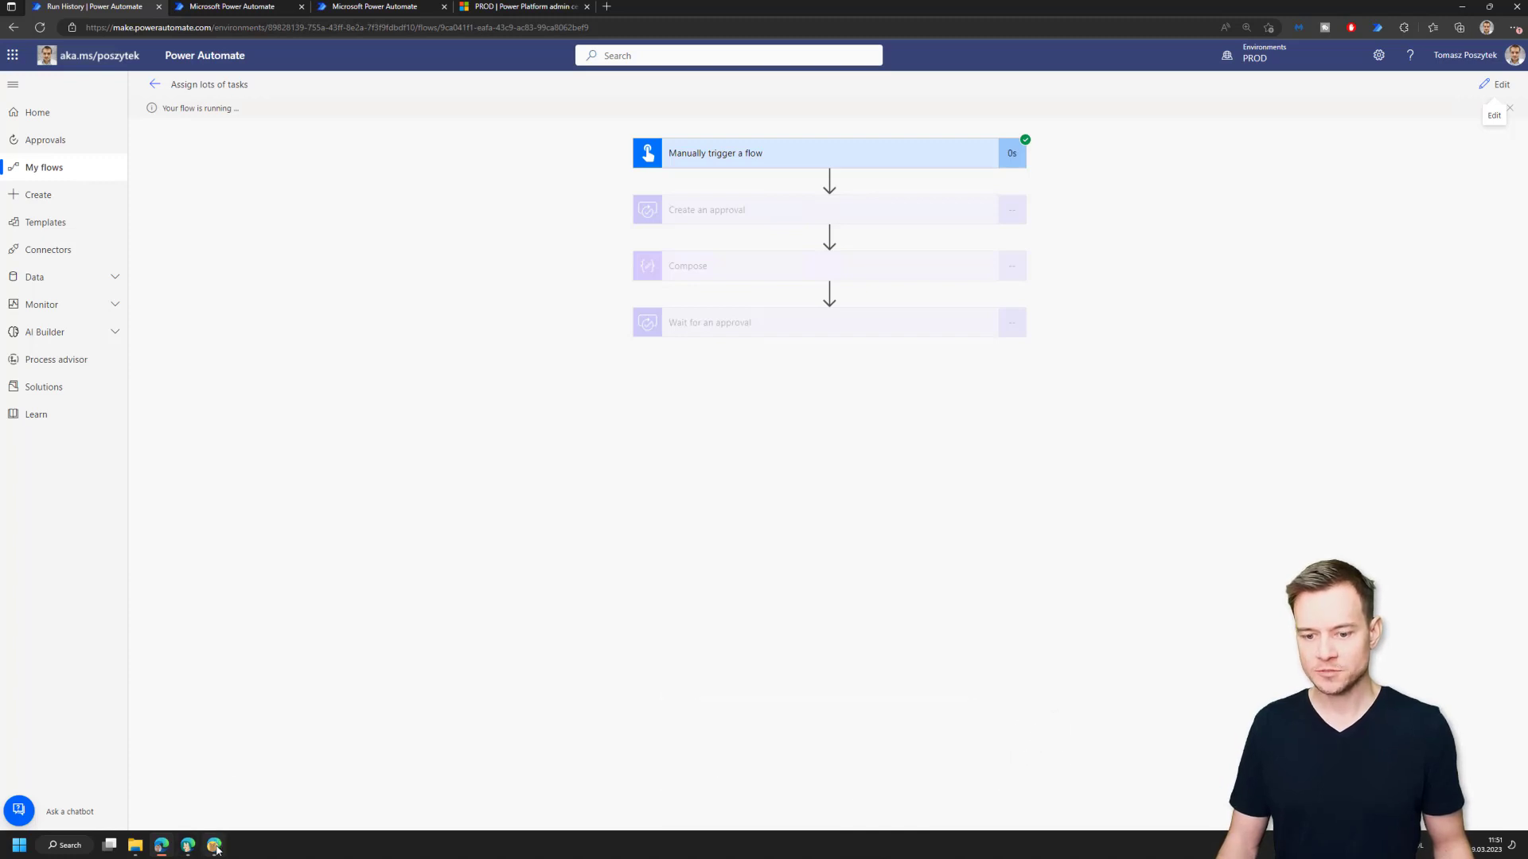
{"action": "left_click", "coordinate": [46, 134]}
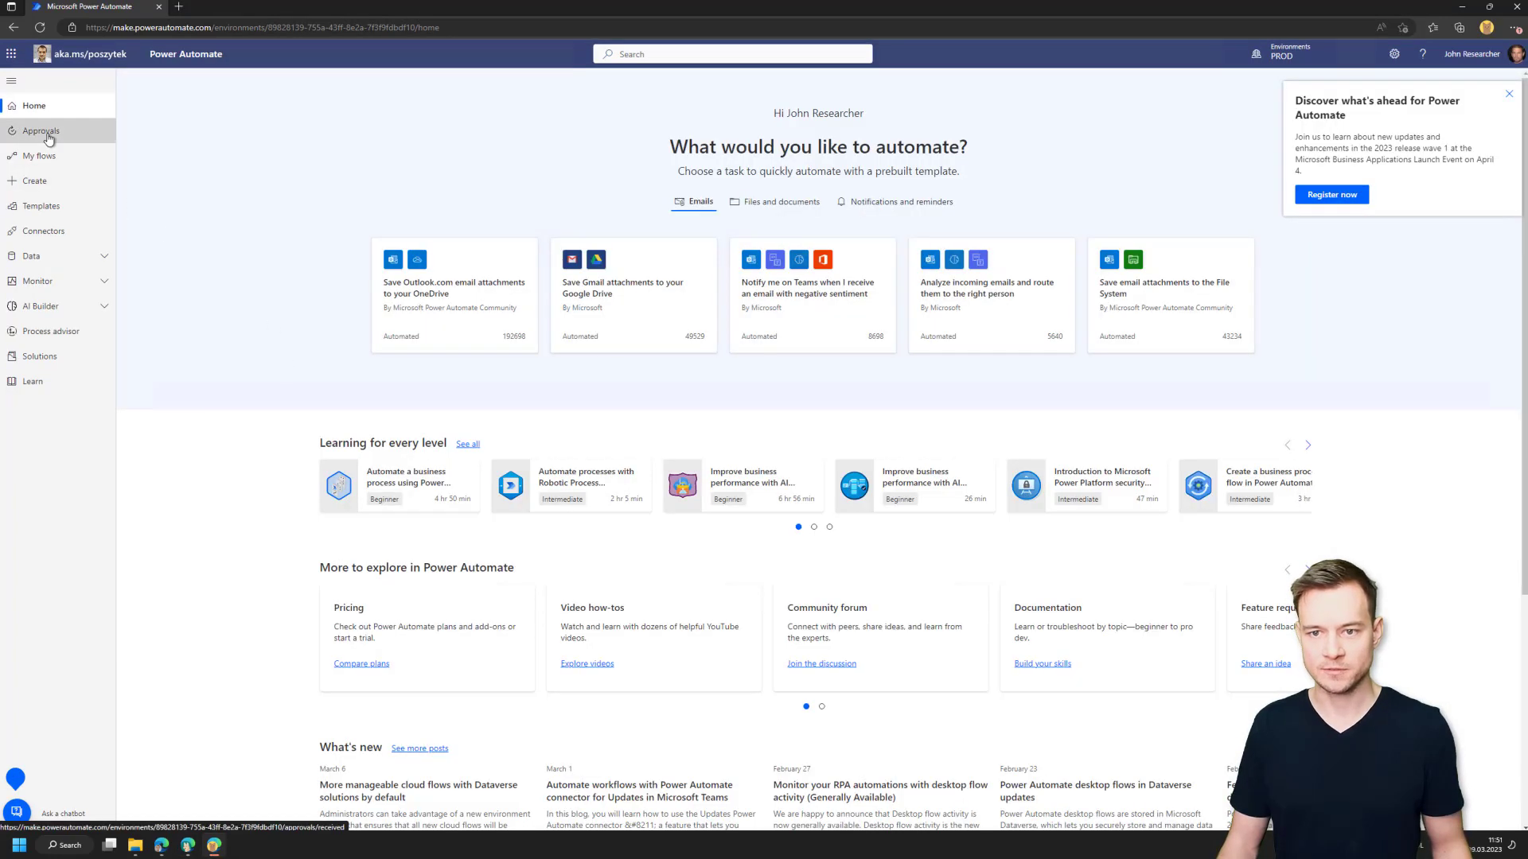
{"action": "left_click", "coordinate": [1506, 97]}
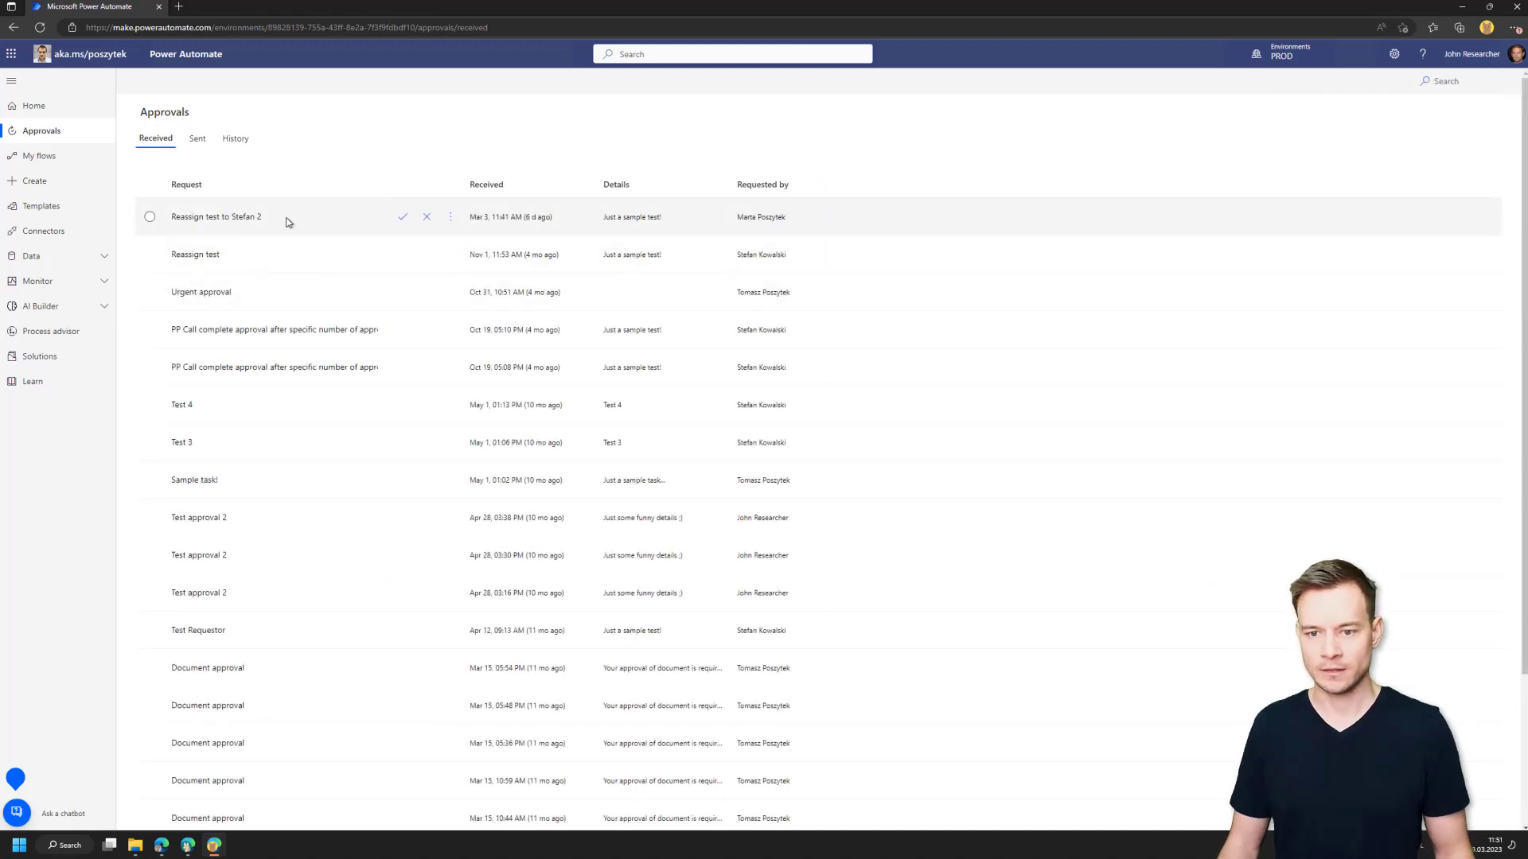
{"action": "key", "text": "alt+Tab"}
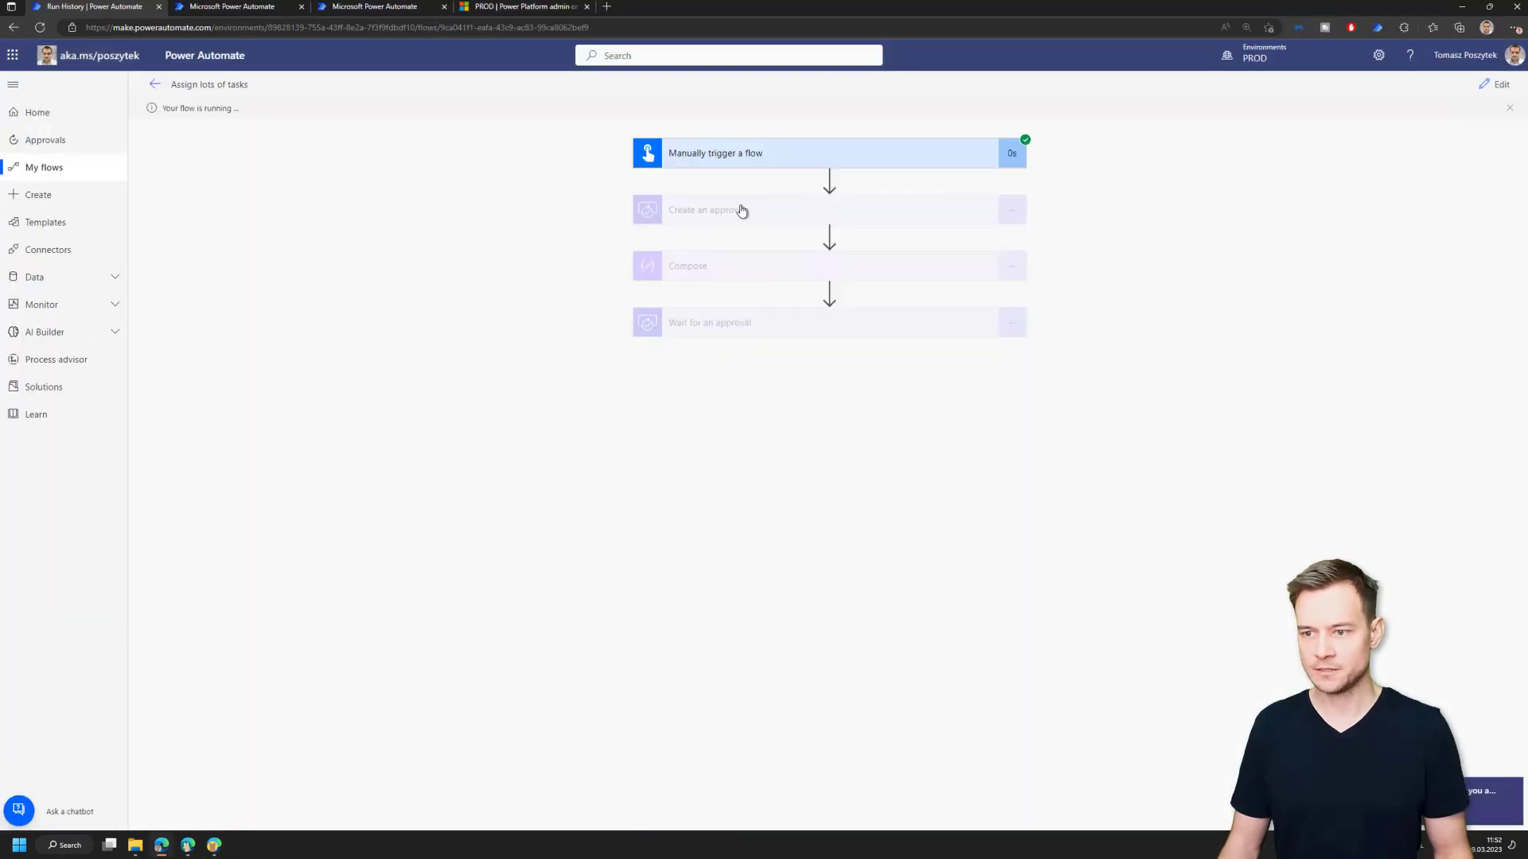
{"action": "key", "text": "alt+Tab"}
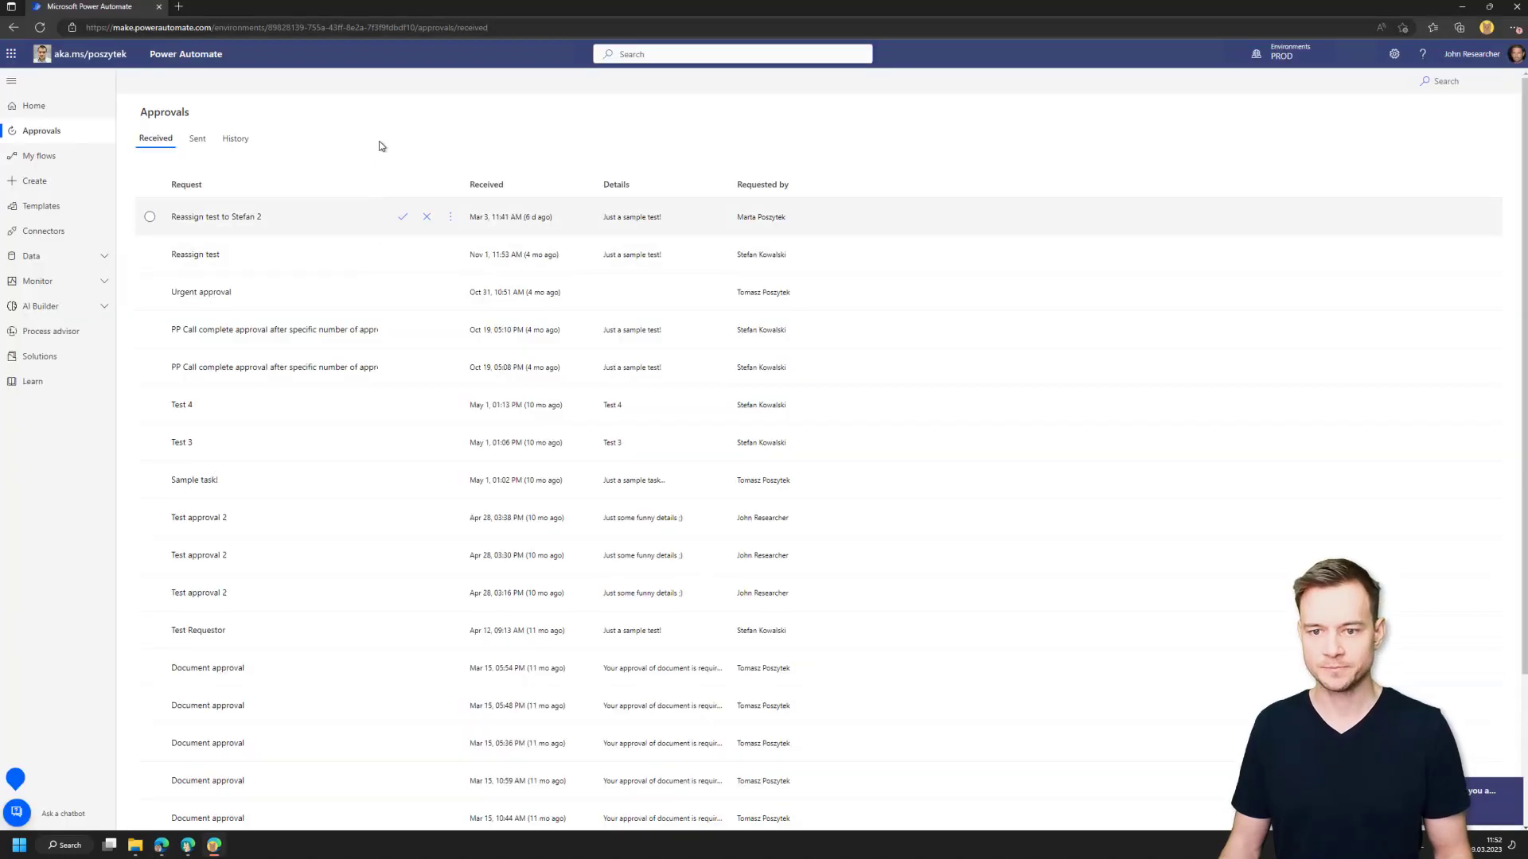
{"action": "key", "text": "F5"}
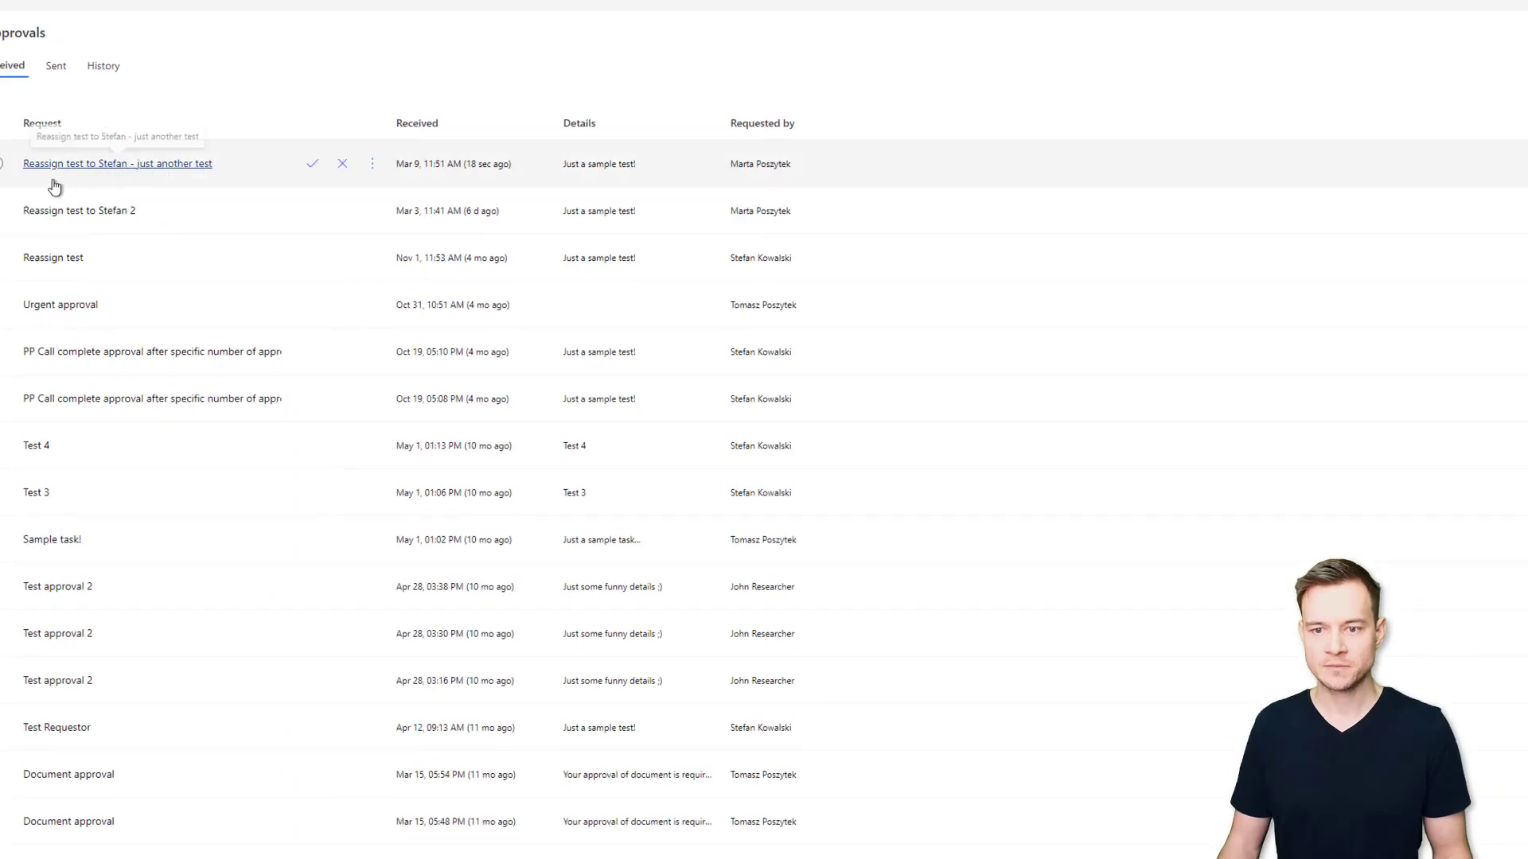
Reassign the "just another test" approval request to the intended new assignee and close the response pane.
{"action": "left_click", "coordinate": [194, 164]}
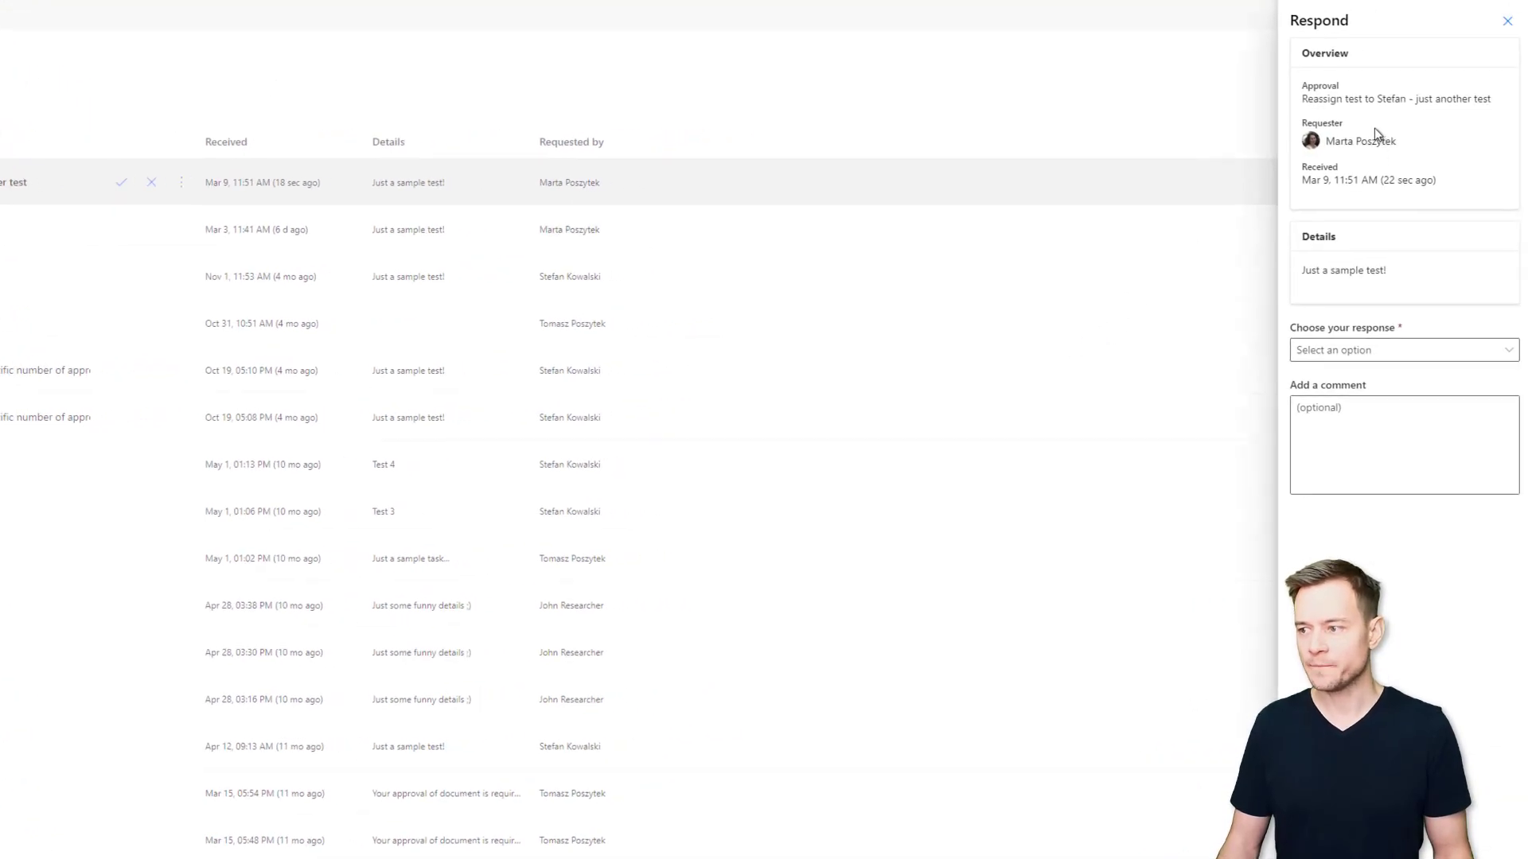
{"action": "left_click", "coordinate": [1389, 354]}
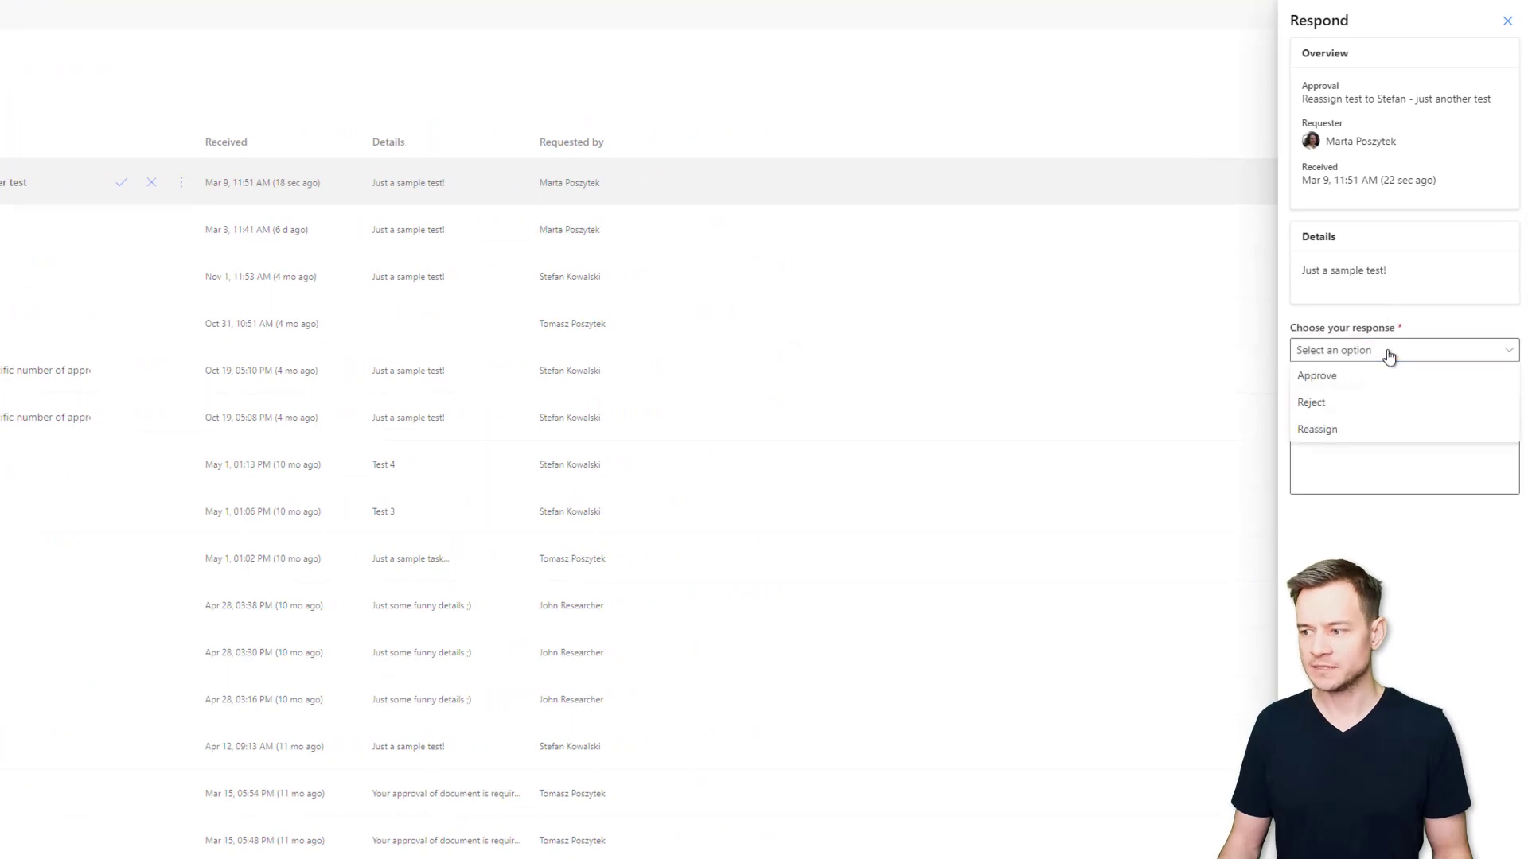
{"action": "left_click", "coordinate": [1347, 431]}
{"action": "left_click", "coordinate": [1373, 408]}
{"action": "type", "text": "stef"}
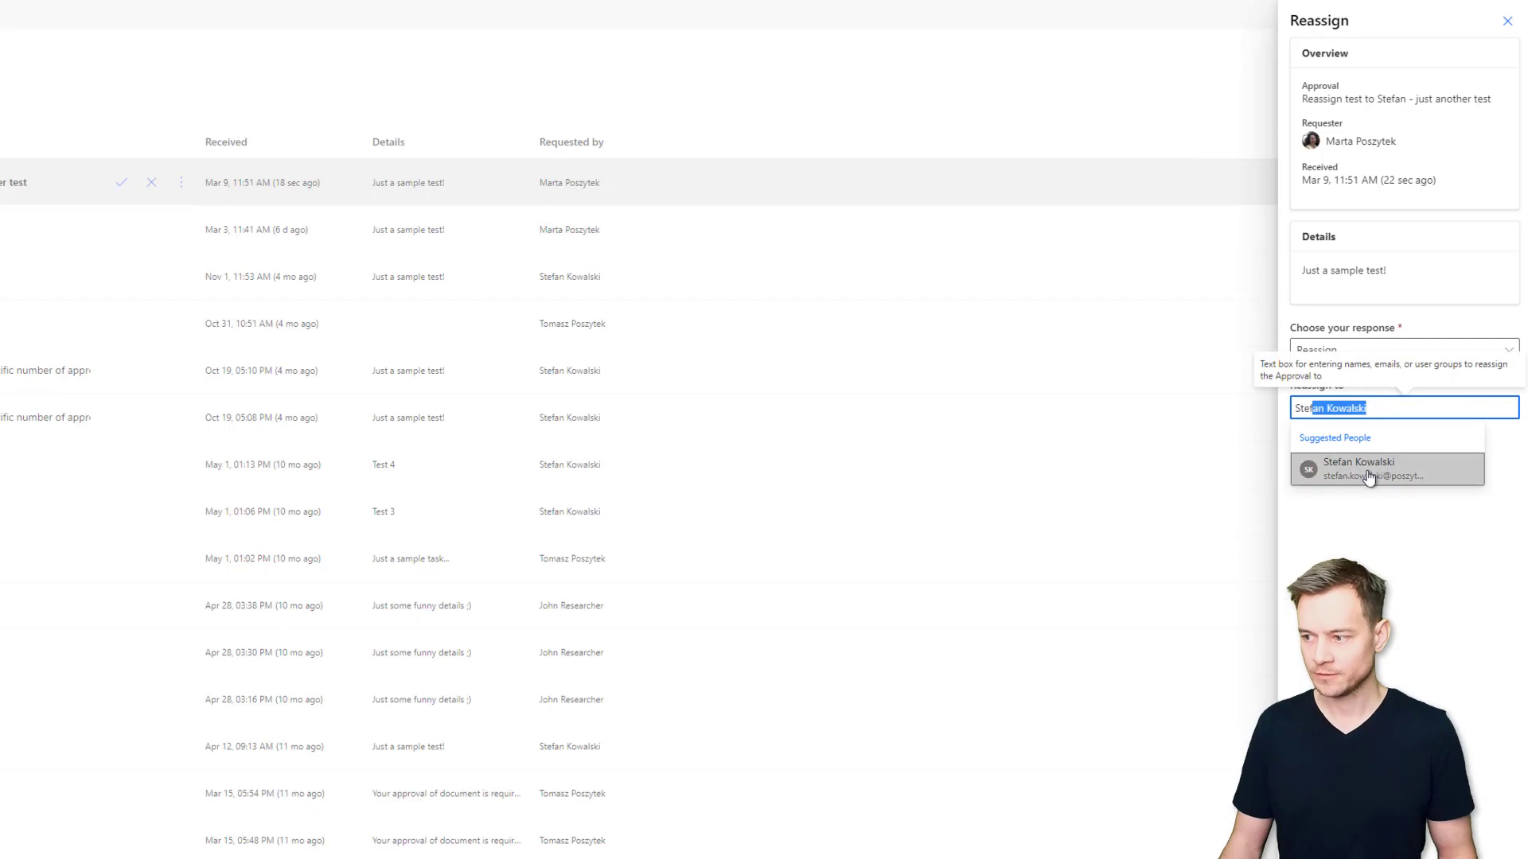
{"action": "left_click", "coordinate": [1368, 476]}
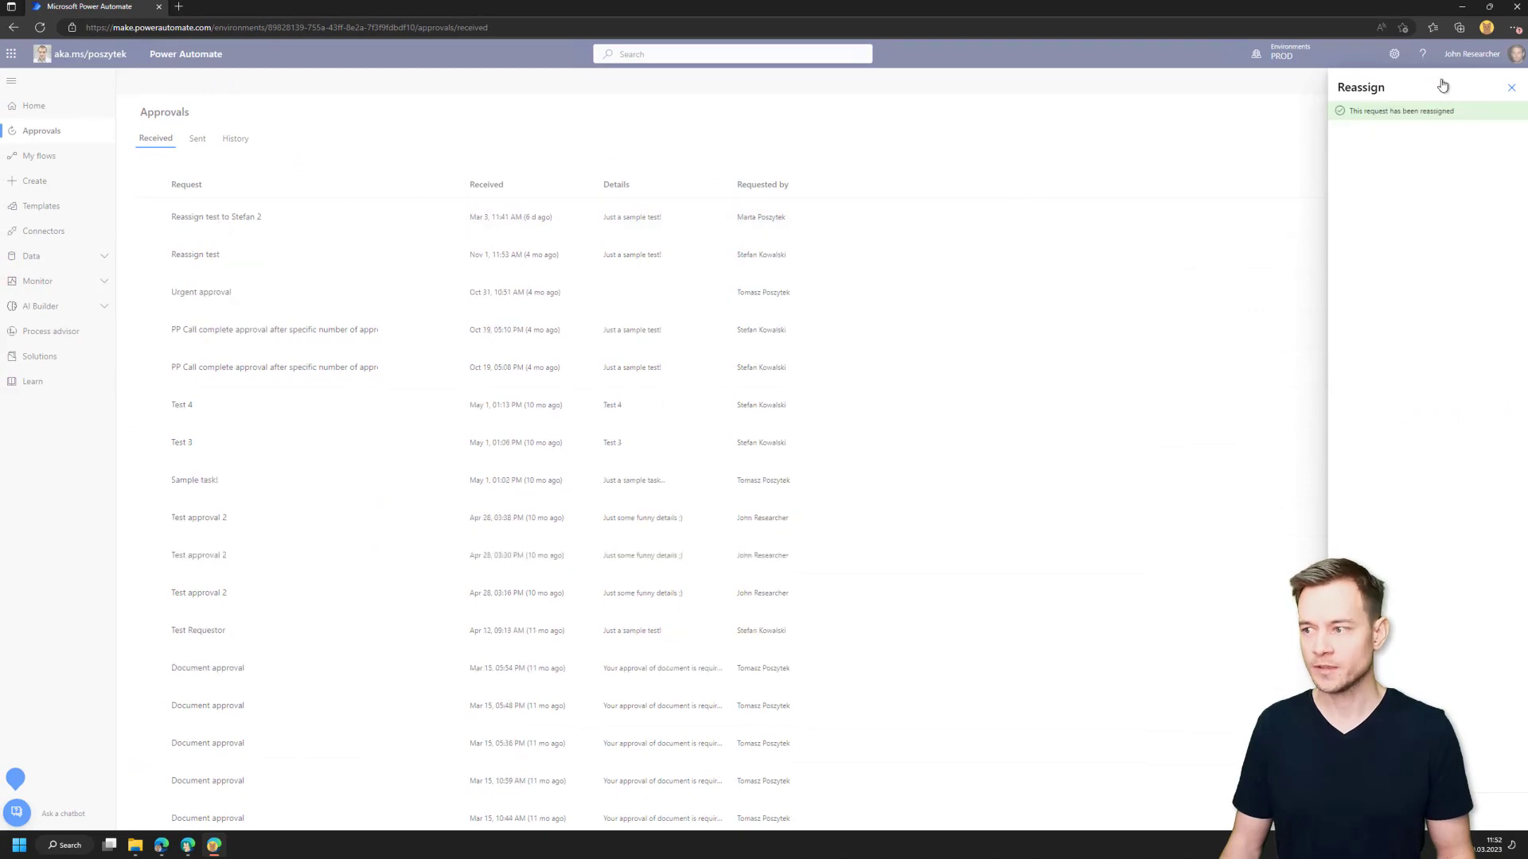
{"action": "left_click", "coordinate": [1511, 87]}
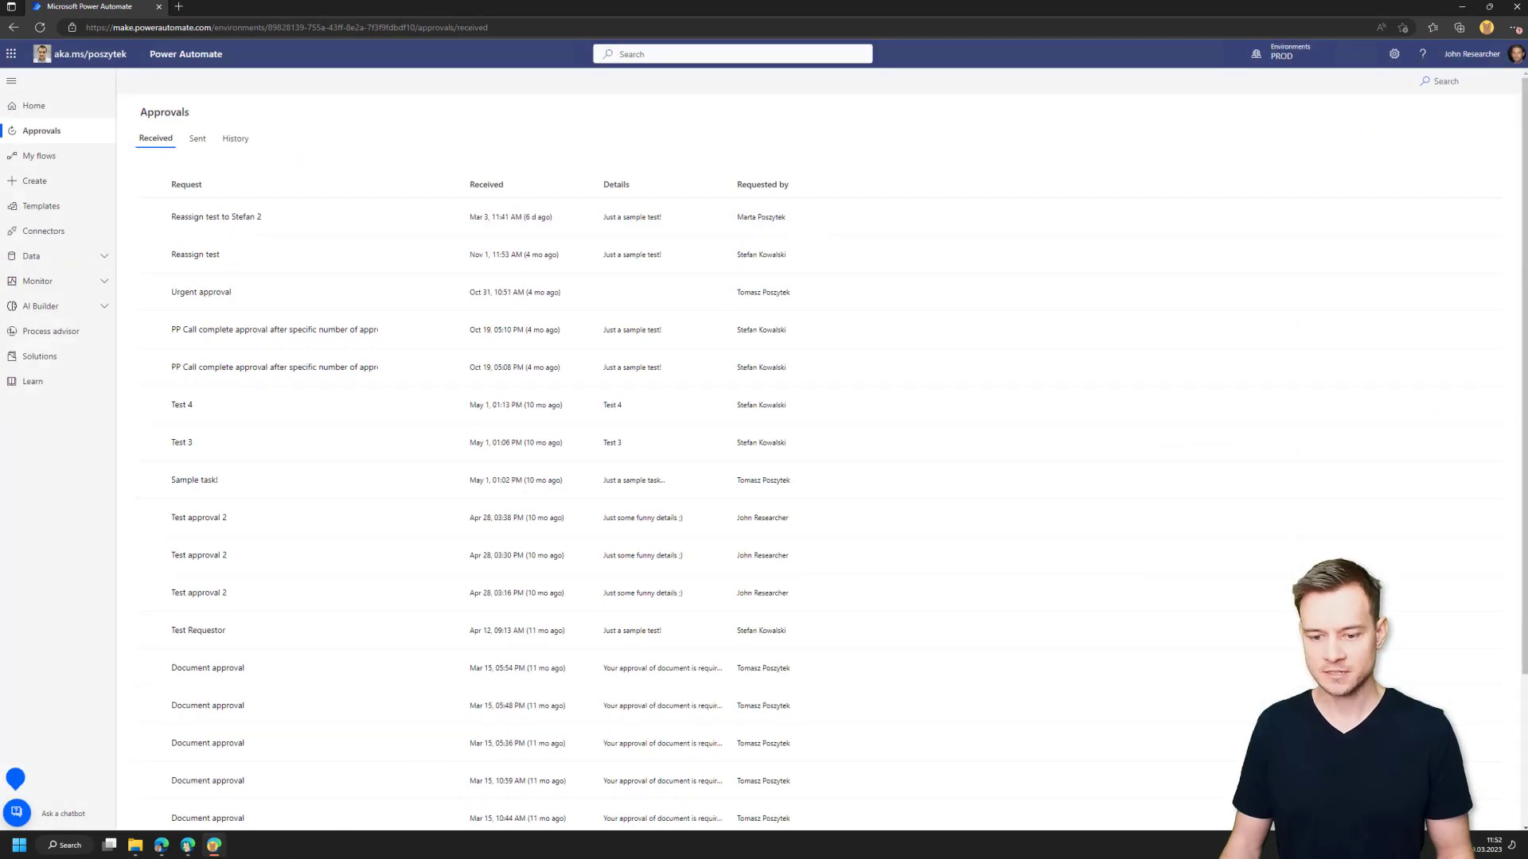
Check the received approvals in the new assignee's browser window and return to the flow run window.
{"action": "left_click", "coordinate": [188, 845]}
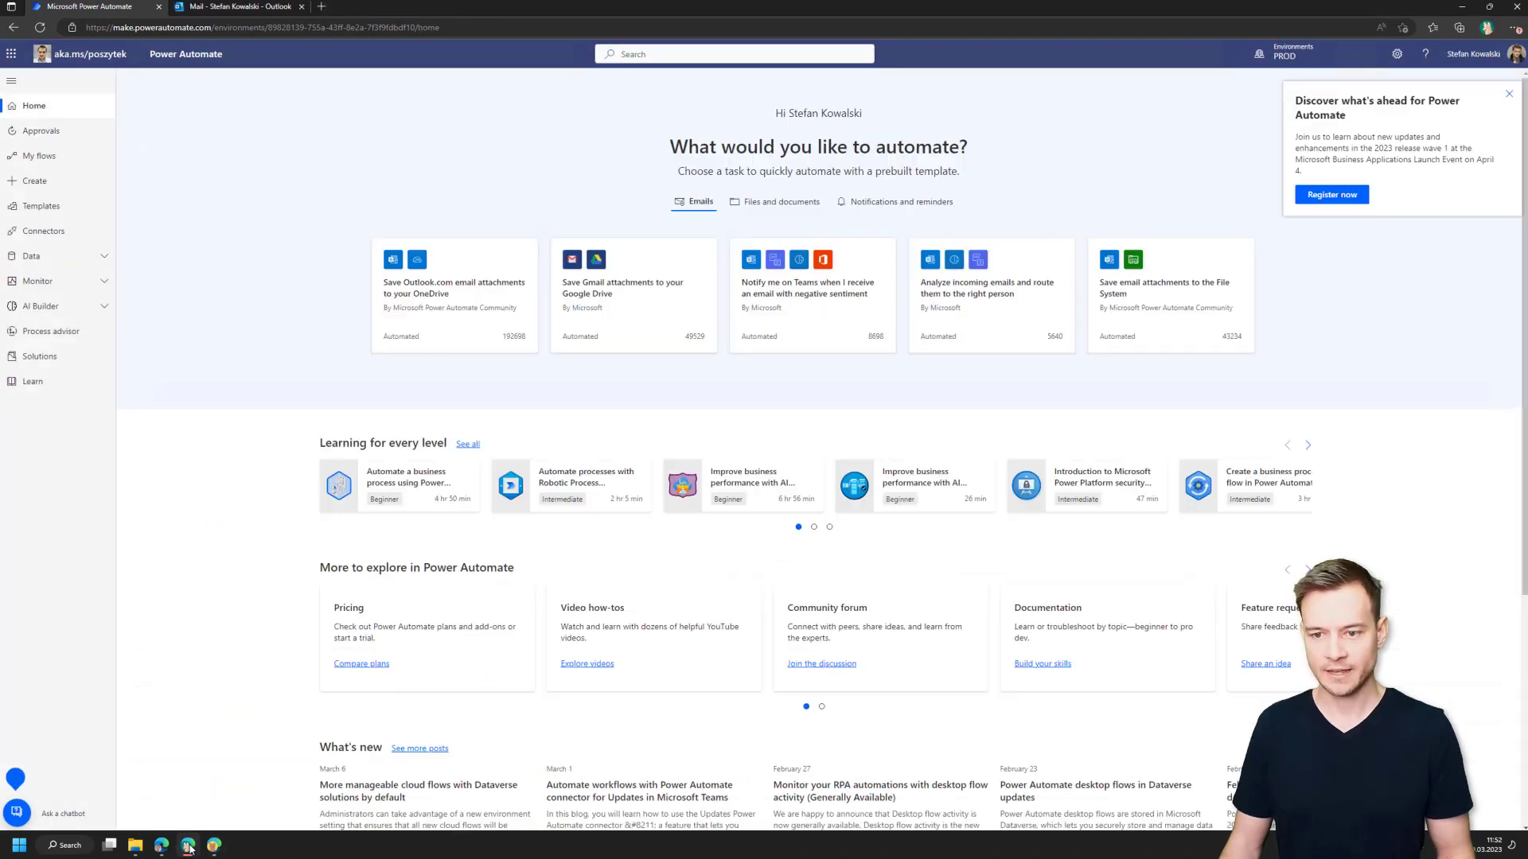
{"action": "left_click", "coordinate": [40, 132]}
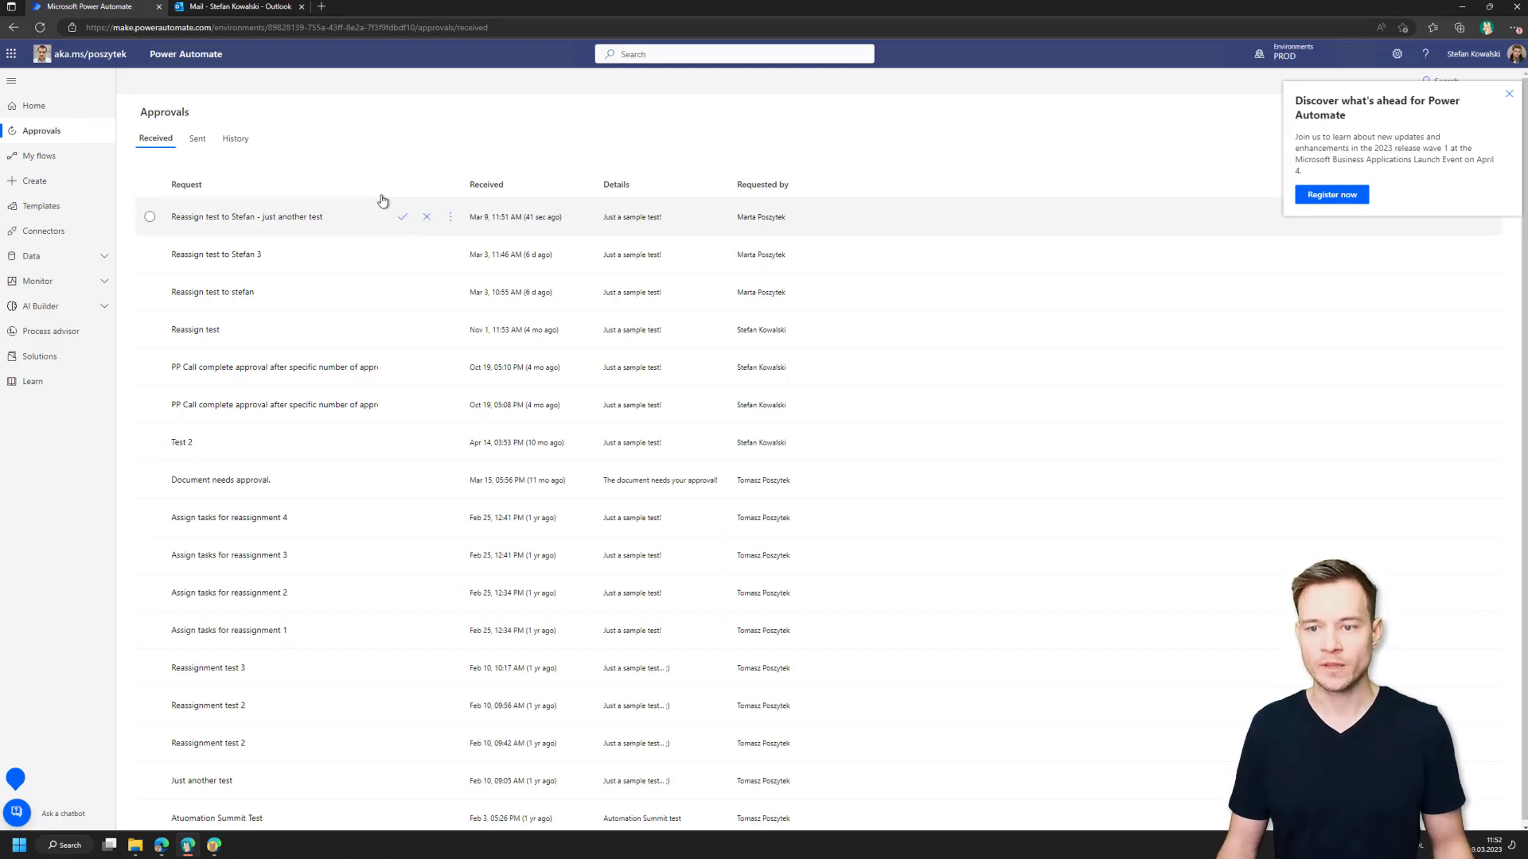
{"action": "left_click", "coordinate": [1462, 9]}
{"action": "left_click", "coordinate": [1461, 9]}
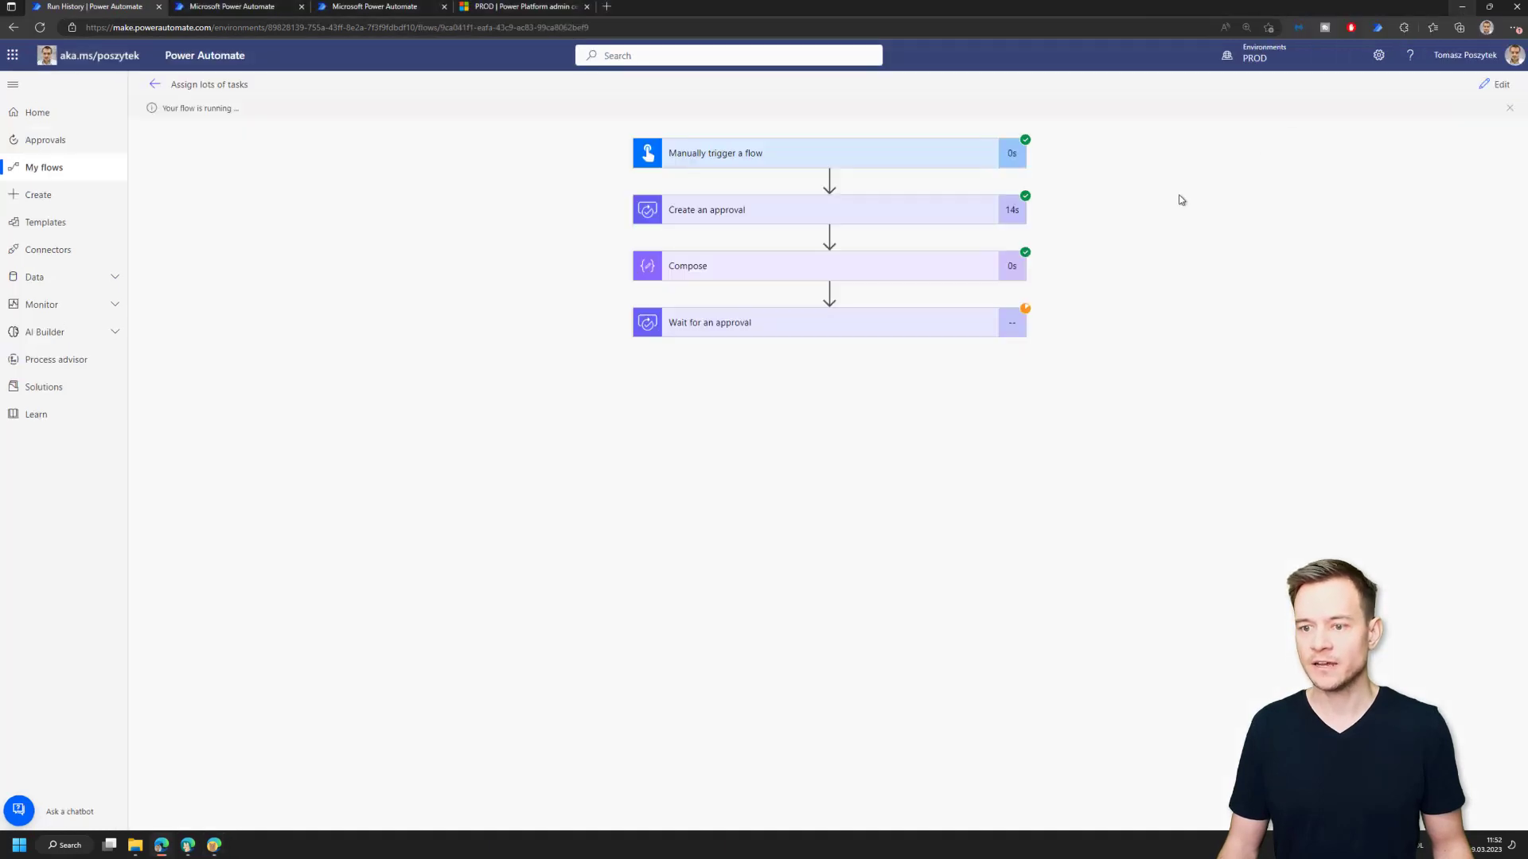
Edit the Assign lots of tasks flow and append "2" to the approval title.
{"action": "left_click", "coordinate": [1496, 87]}
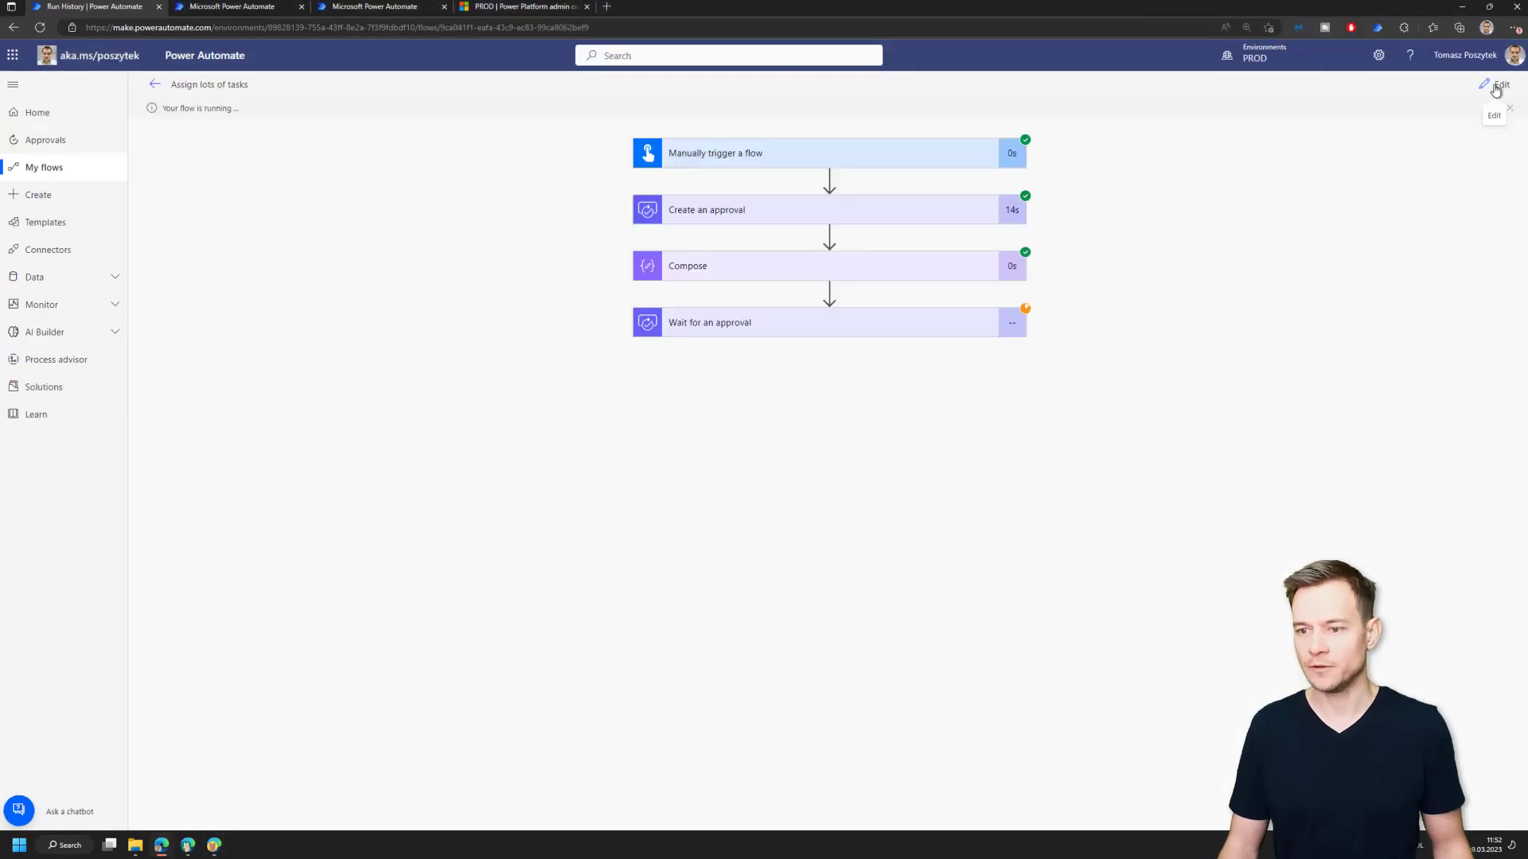
{"action": "left_click", "coordinate": [891, 237]}
{"action": "type", "text": "2"}
Test the edited flow manually, run it and open the resulting run.
{"action": "left_click", "coordinate": [1496, 85]}
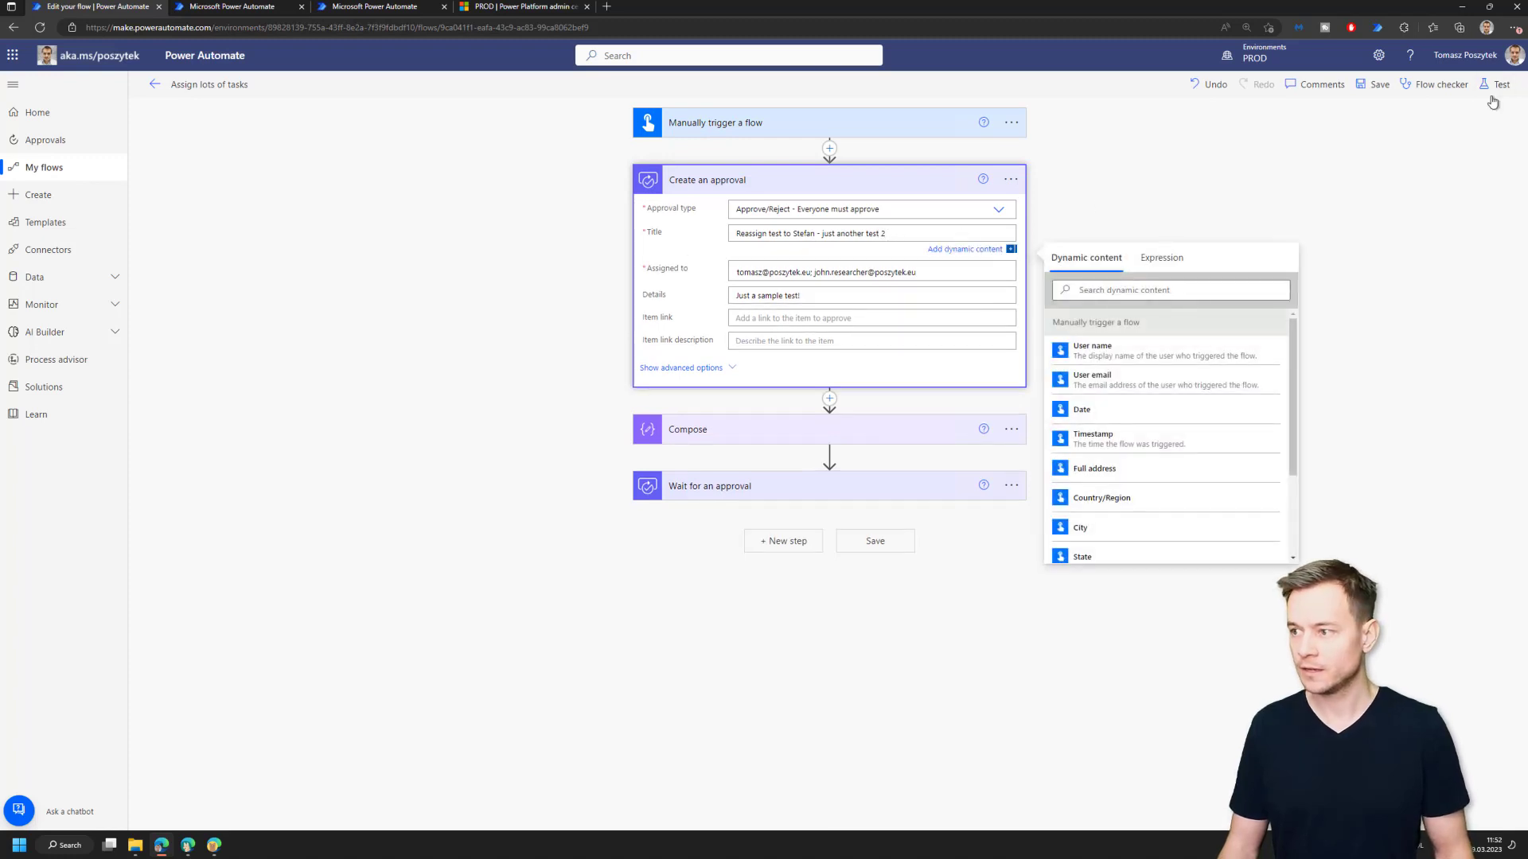
{"action": "left_click", "coordinate": [1353, 117]}
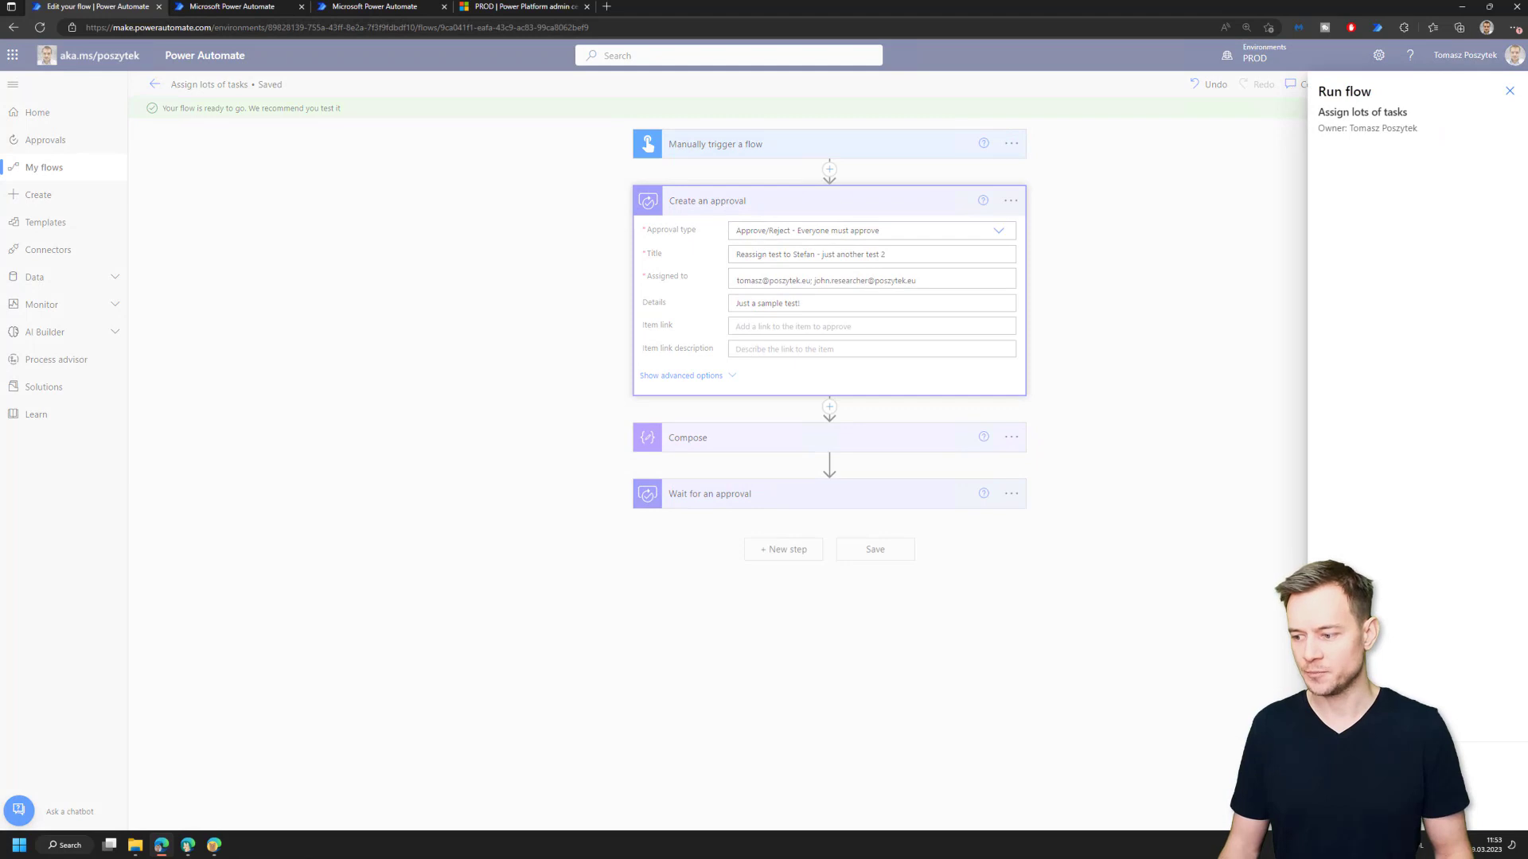
{"action": "left_click", "coordinate": [1353, 811]}
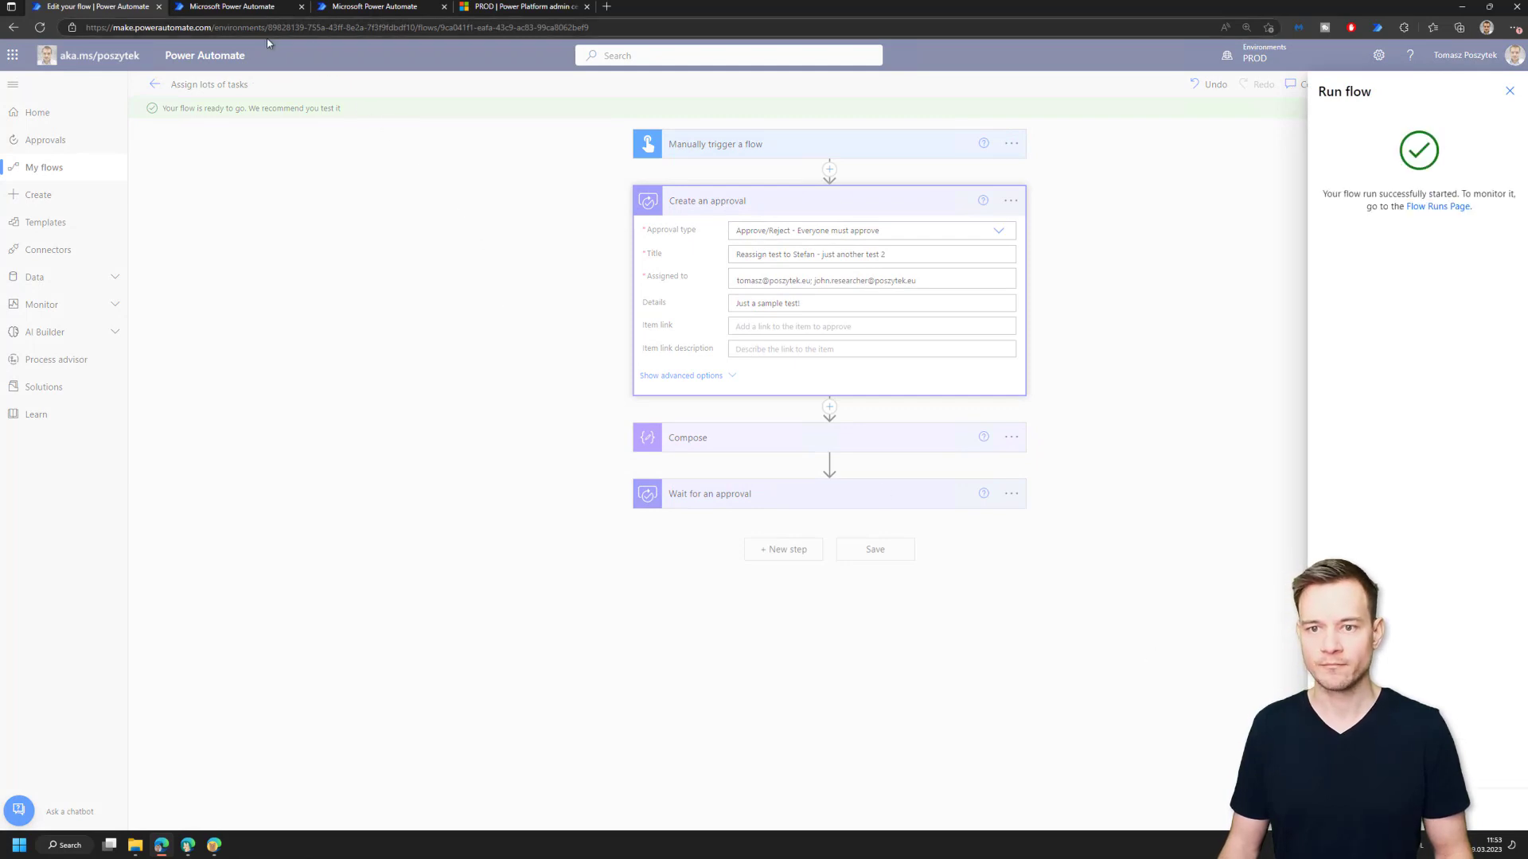
{"action": "left_click", "coordinate": [1352, 812]}
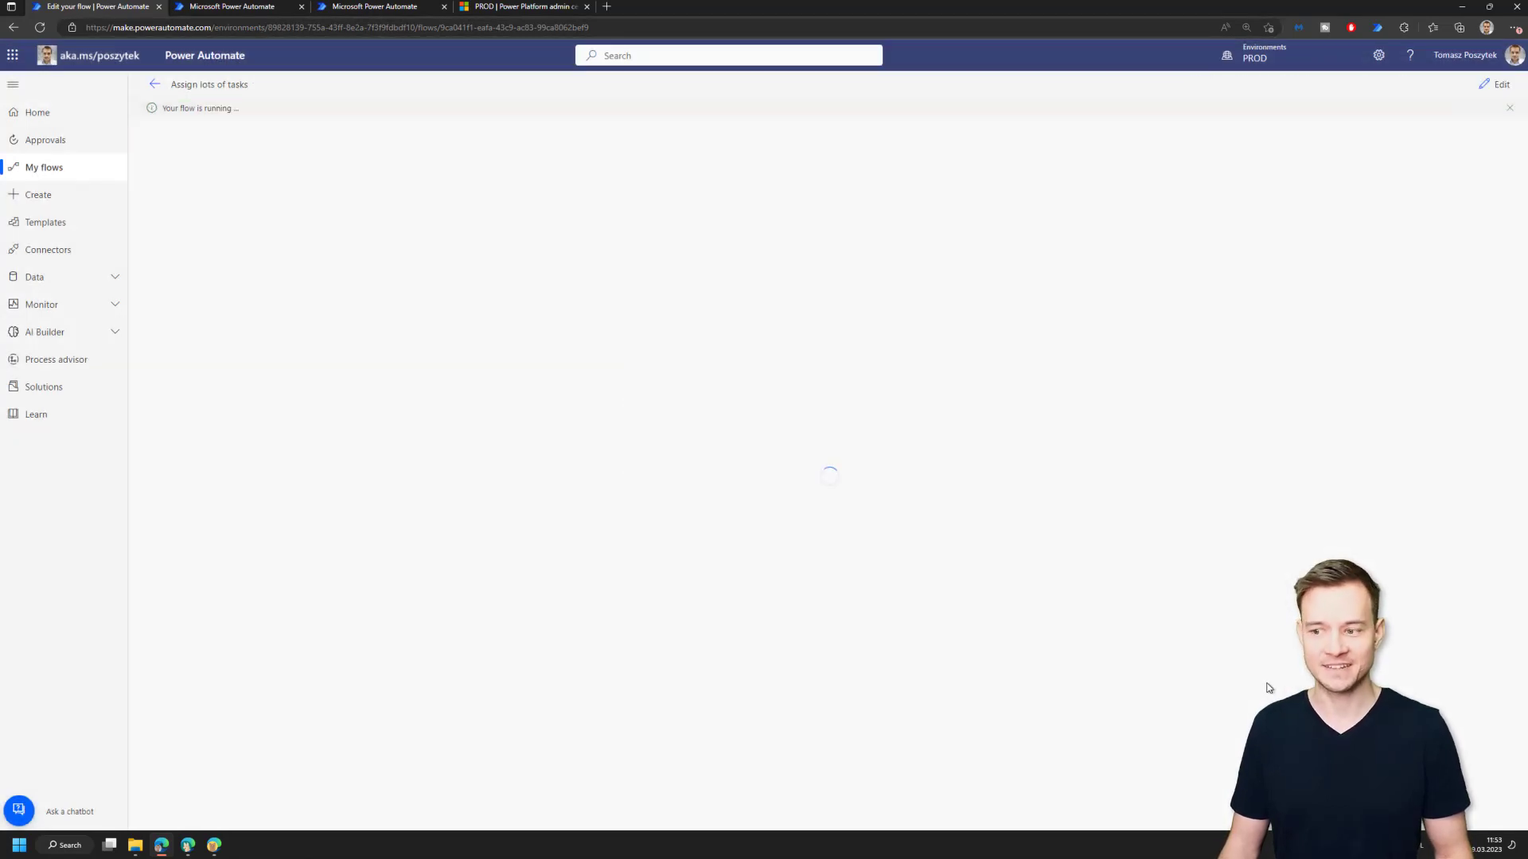
Open the Reassign a task flow from the Tasks manager solution and start a run of it.
{"action": "left_click", "coordinate": [230, 8]}
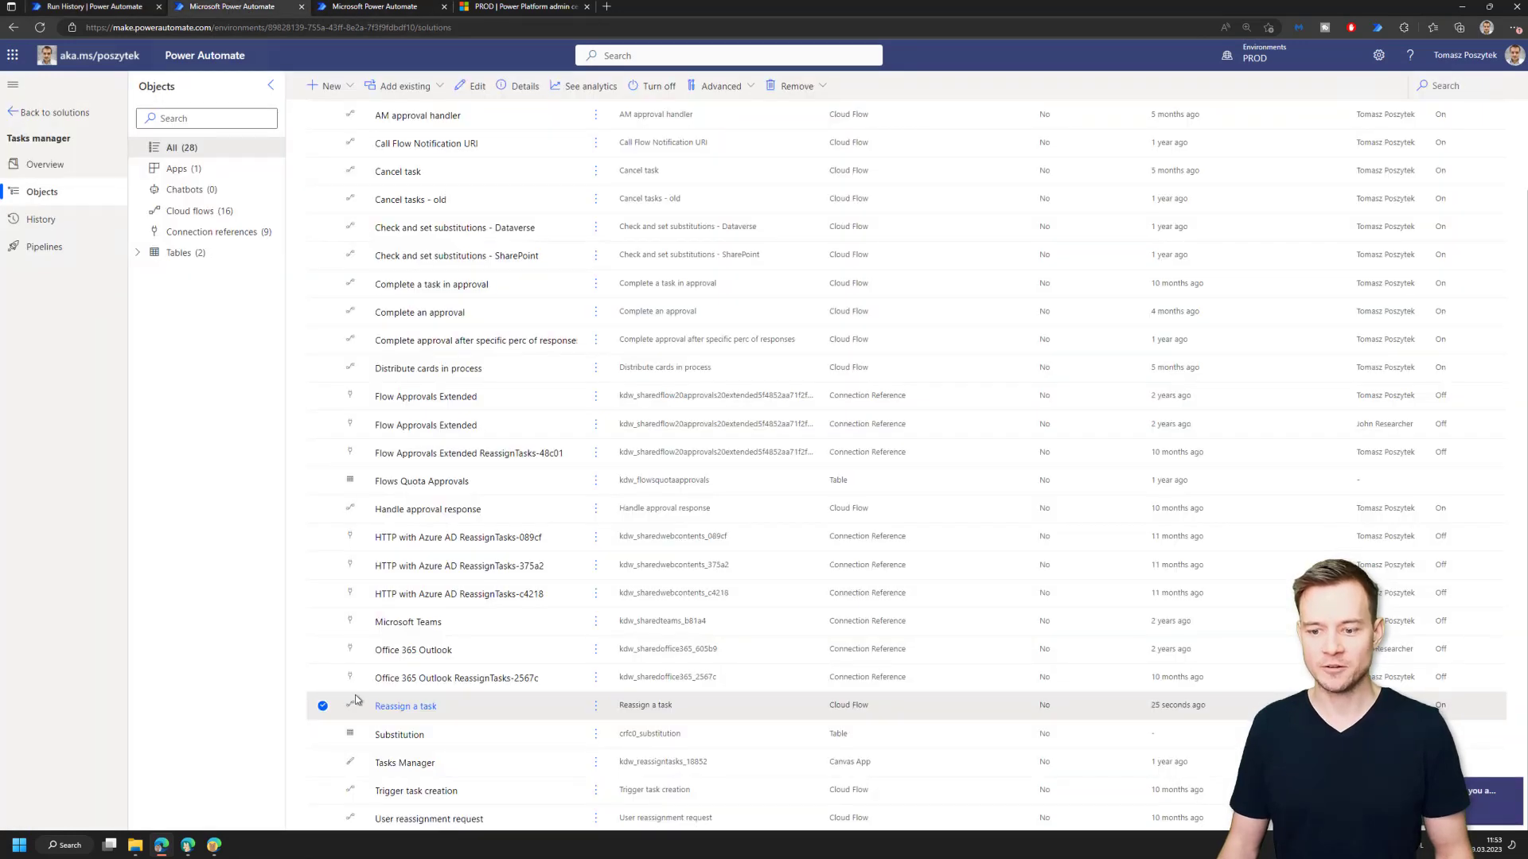
{"action": "left_click", "coordinate": [422, 708]}
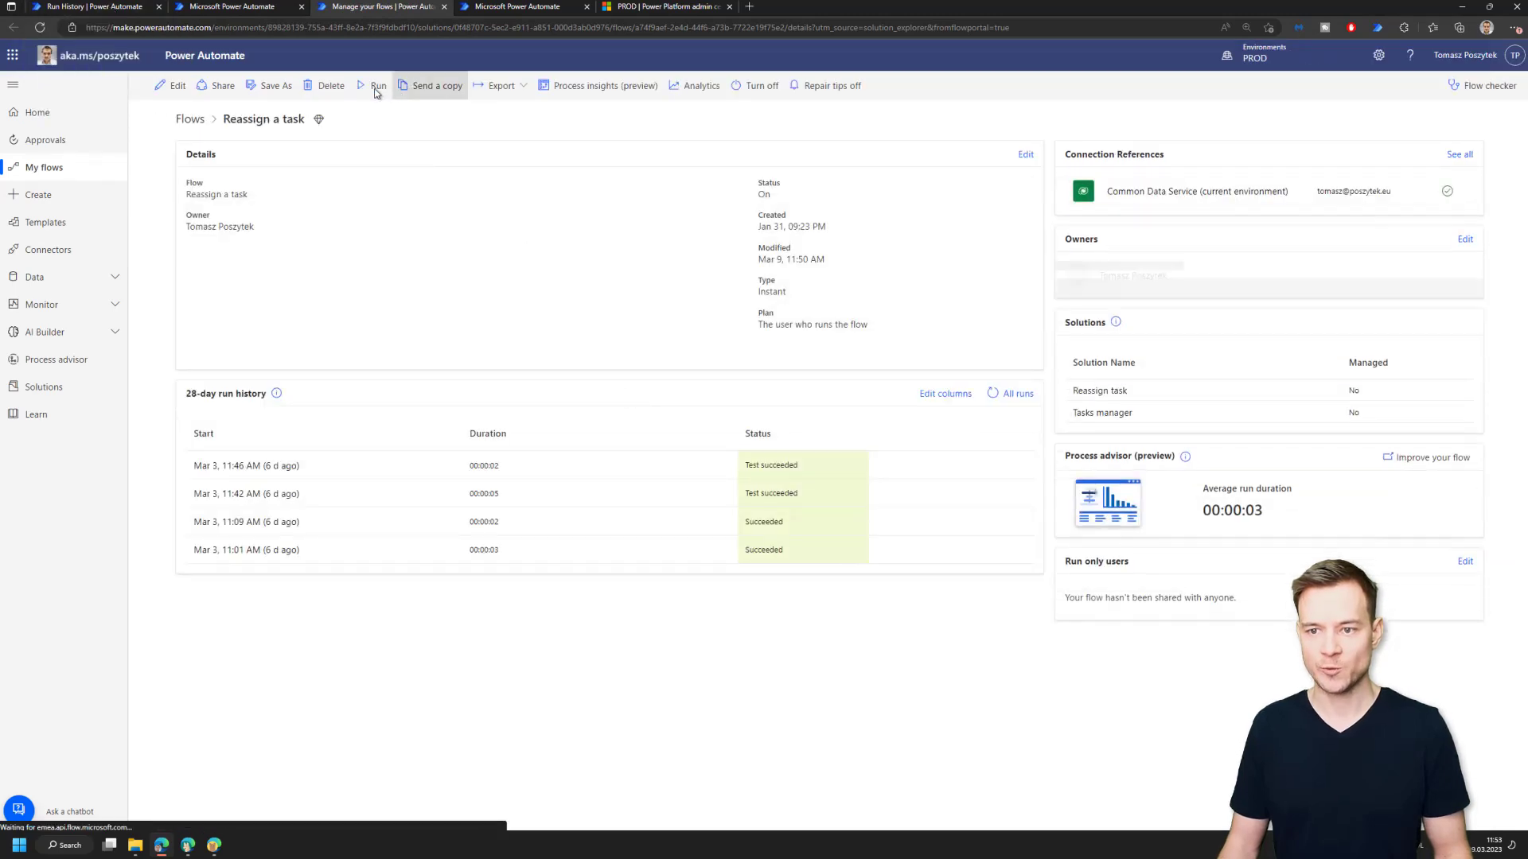
{"action": "left_click", "coordinate": [375, 88]}
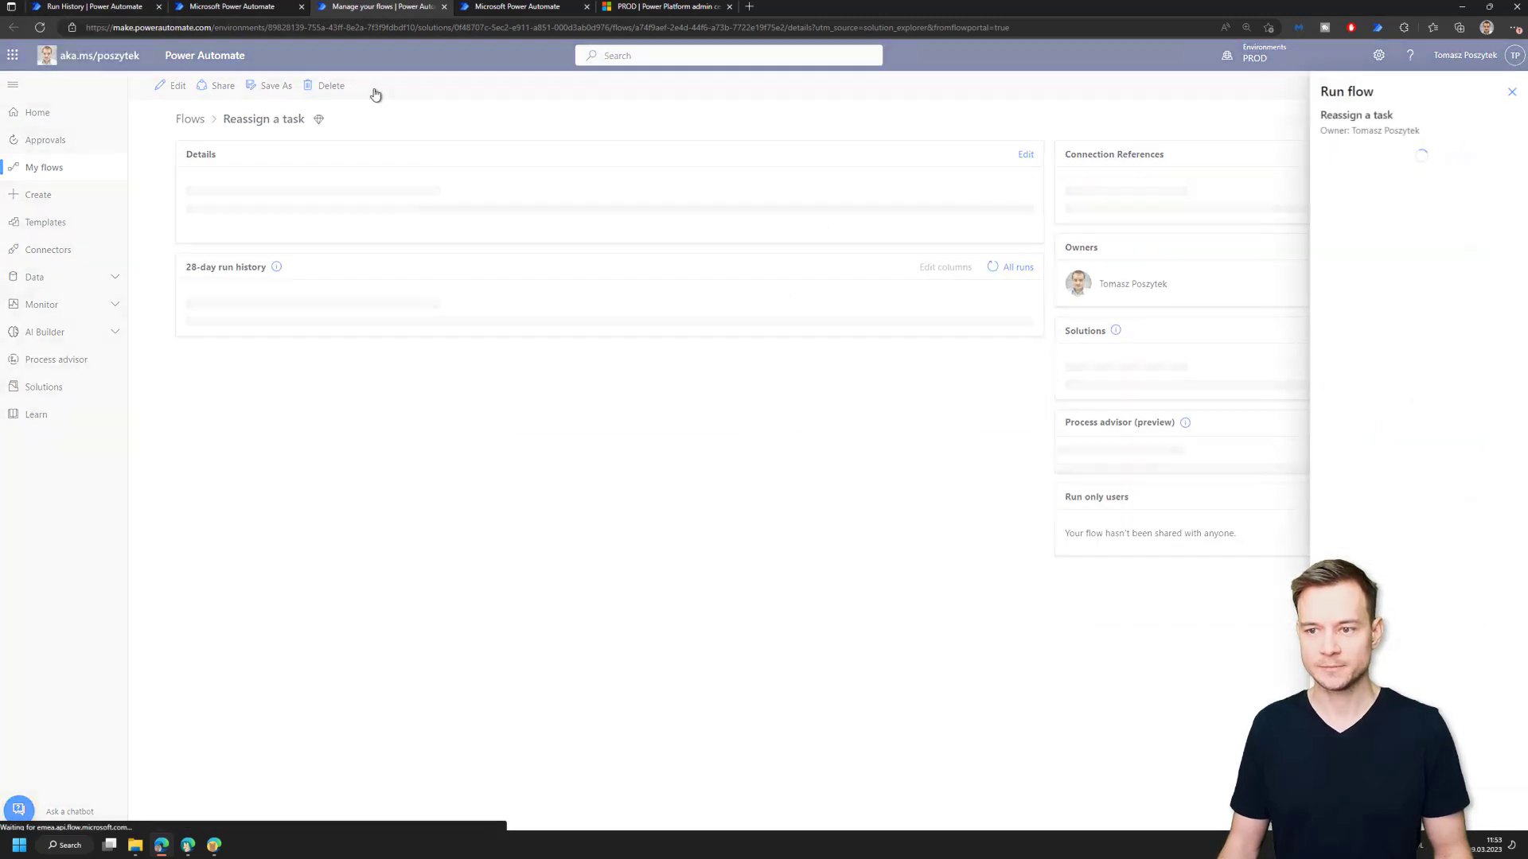
Copy the approval ID from the Compose output of the Assign lots of tasks run into the ApprovalID input of Reassign a task.
{"action": "left_click", "coordinate": [118, 10]}
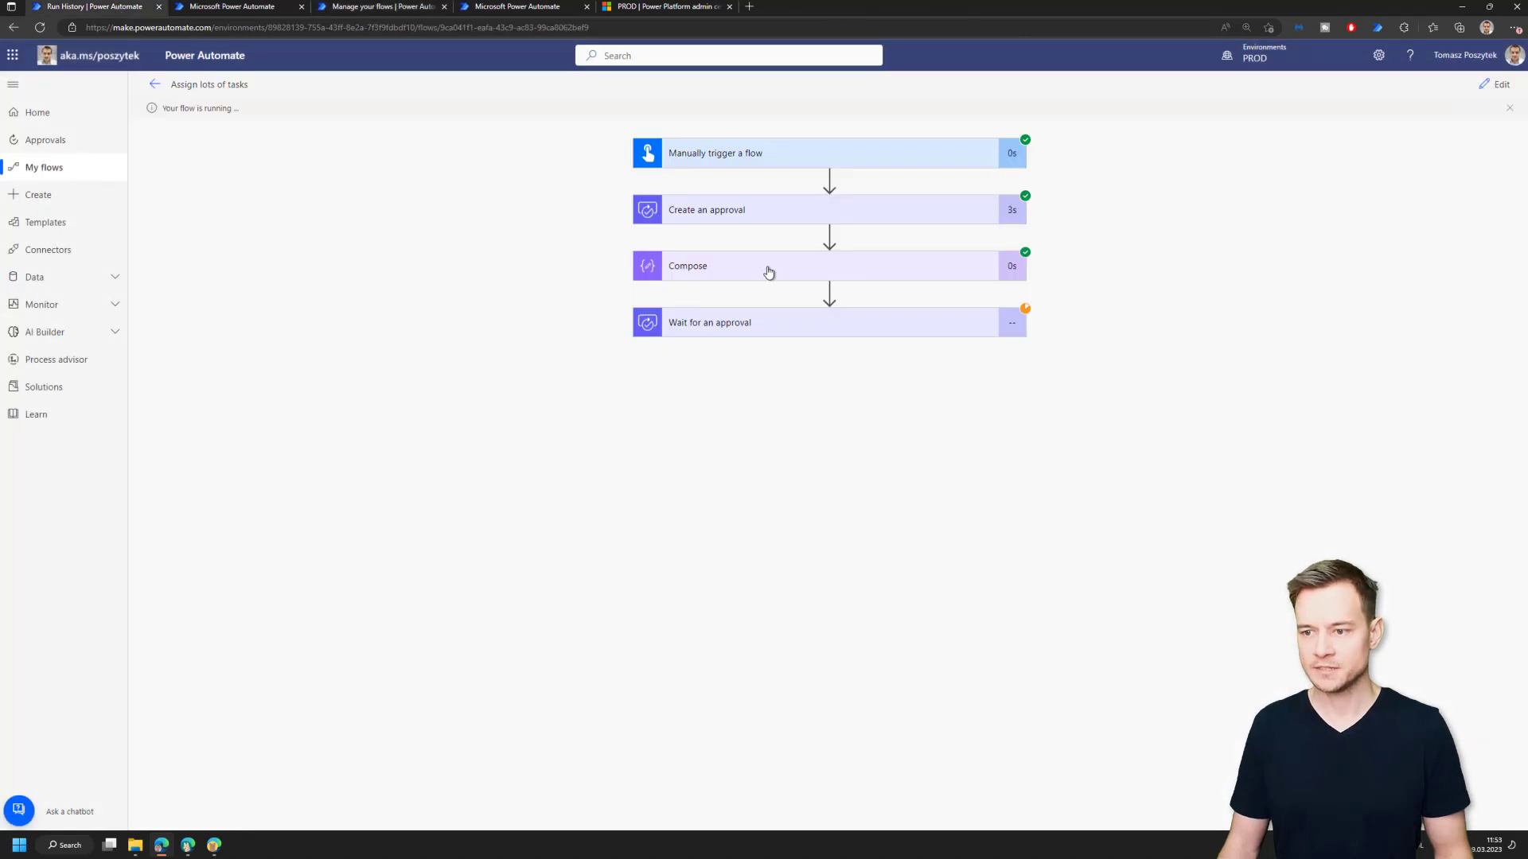
{"action": "left_click", "coordinate": [769, 273]}
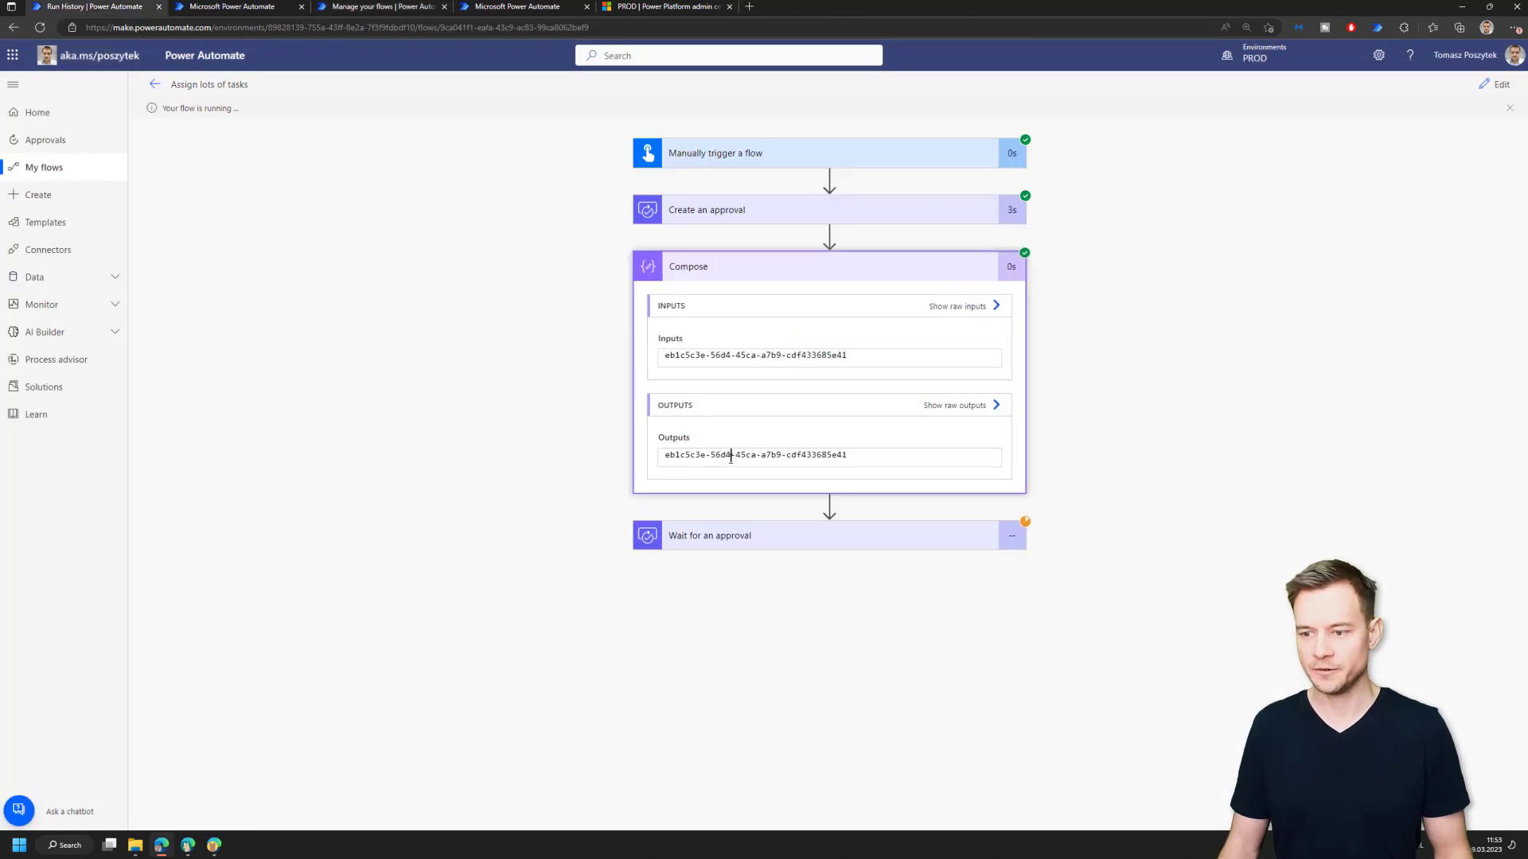
{"action": "triple_click", "coordinate": [730, 459]}
{"action": "key", "text": "ctrl+c"}
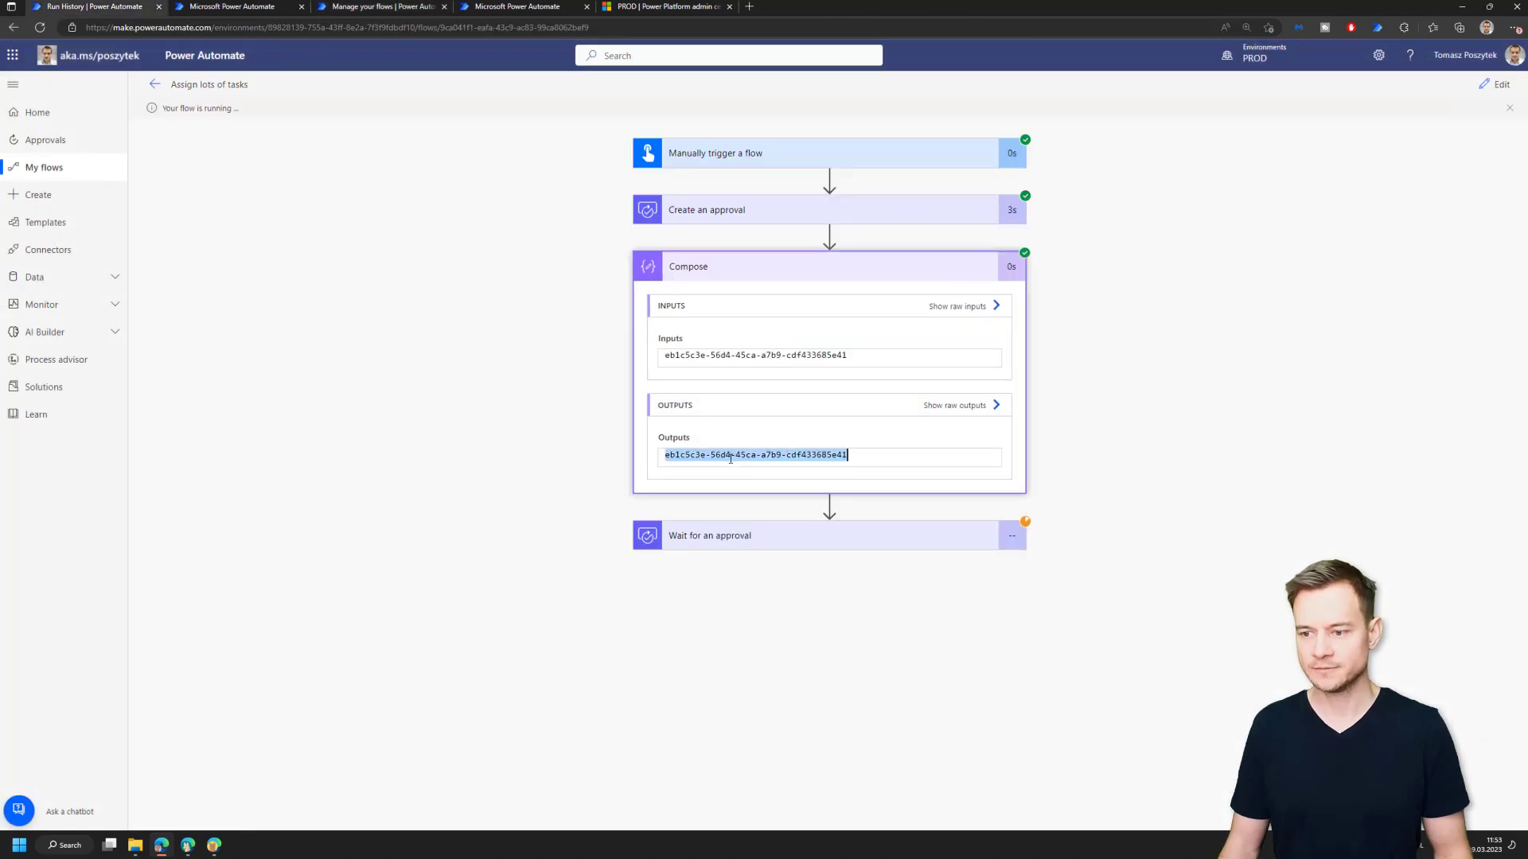
{"action": "left_click", "coordinate": [415, 15]}
{"action": "left_click", "coordinate": [1401, 205]}
{"action": "key", "text": "ctrl+v"}
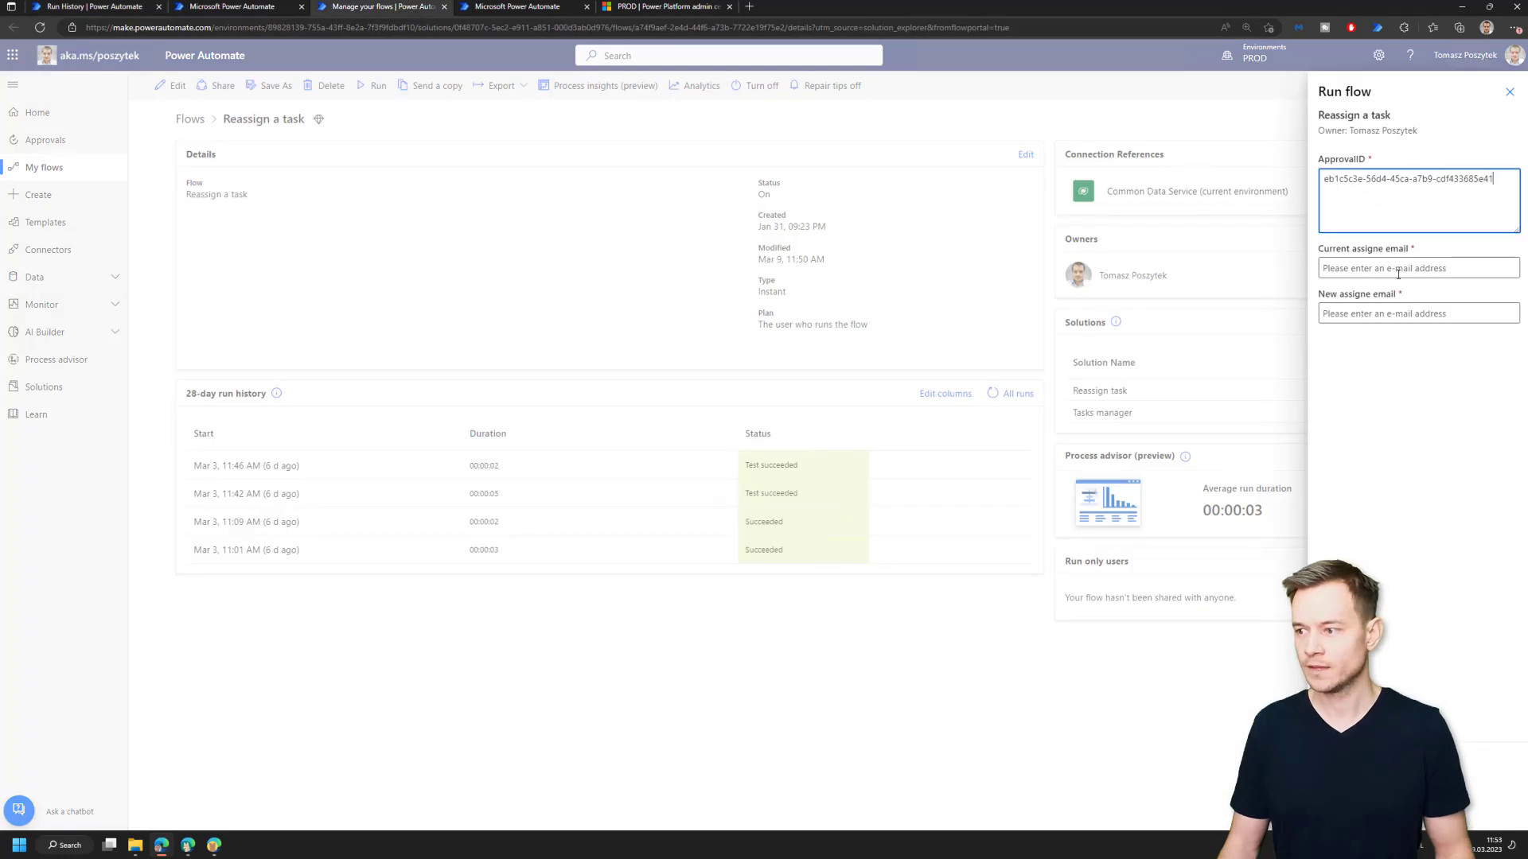
Choose the second approver as current assignee and the intended colleague as new assignee, and run the Reassign a task flow.
{"action": "left_click", "coordinate": [1397, 274]}
{"action": "type", "text": "John Researcher"}
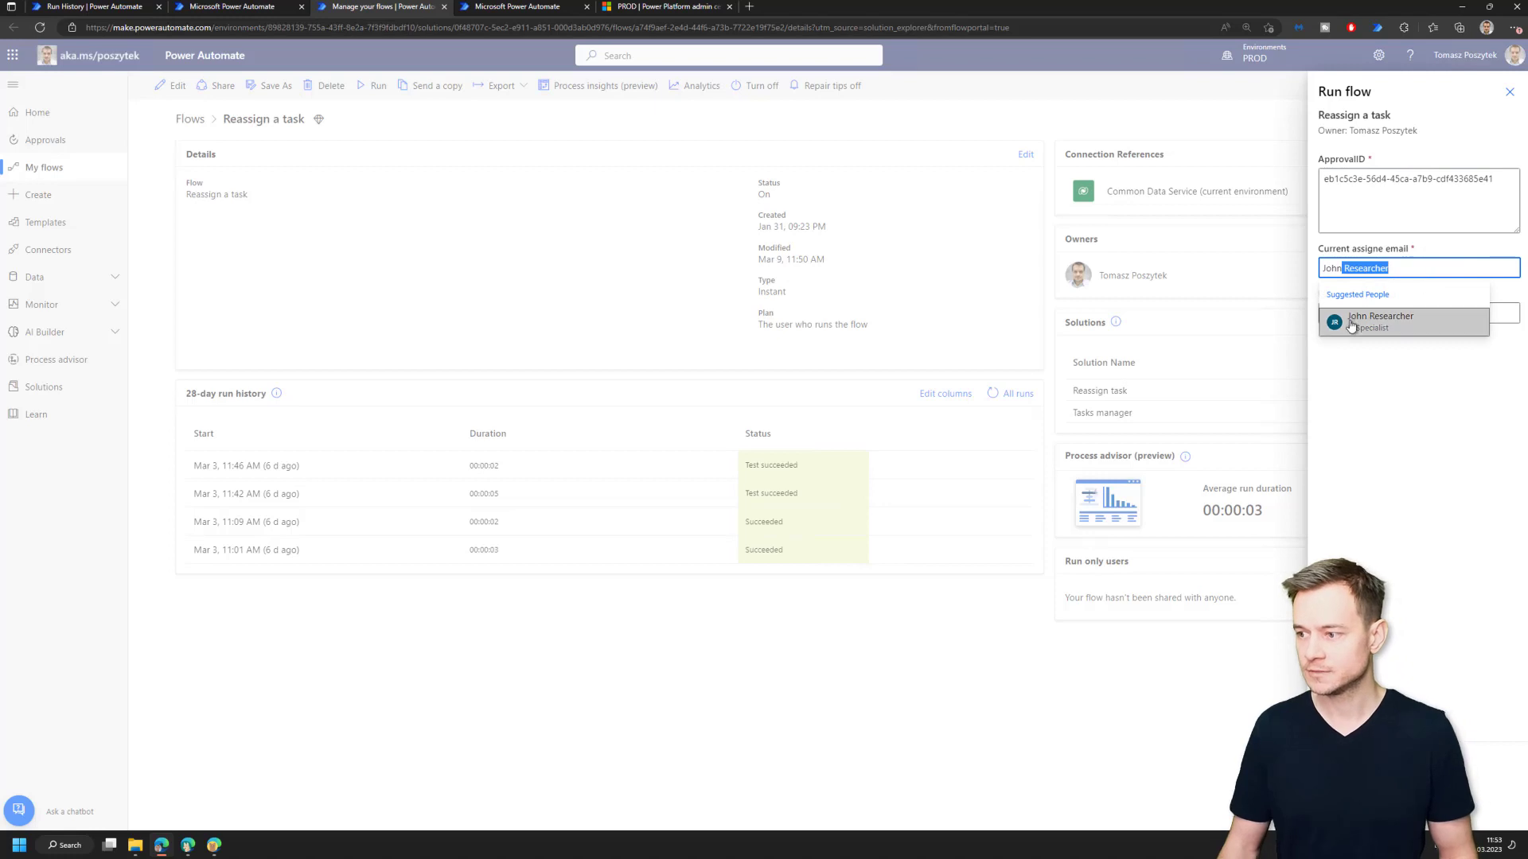
{"action": "left_click", "coordinate": [1352, 325]}
{"action": "left_click", "coordinate": [1364, 328]}
{"action": "type", "text": "stef"}
{"action": "left_click", "coordinate": [1369, 386]}
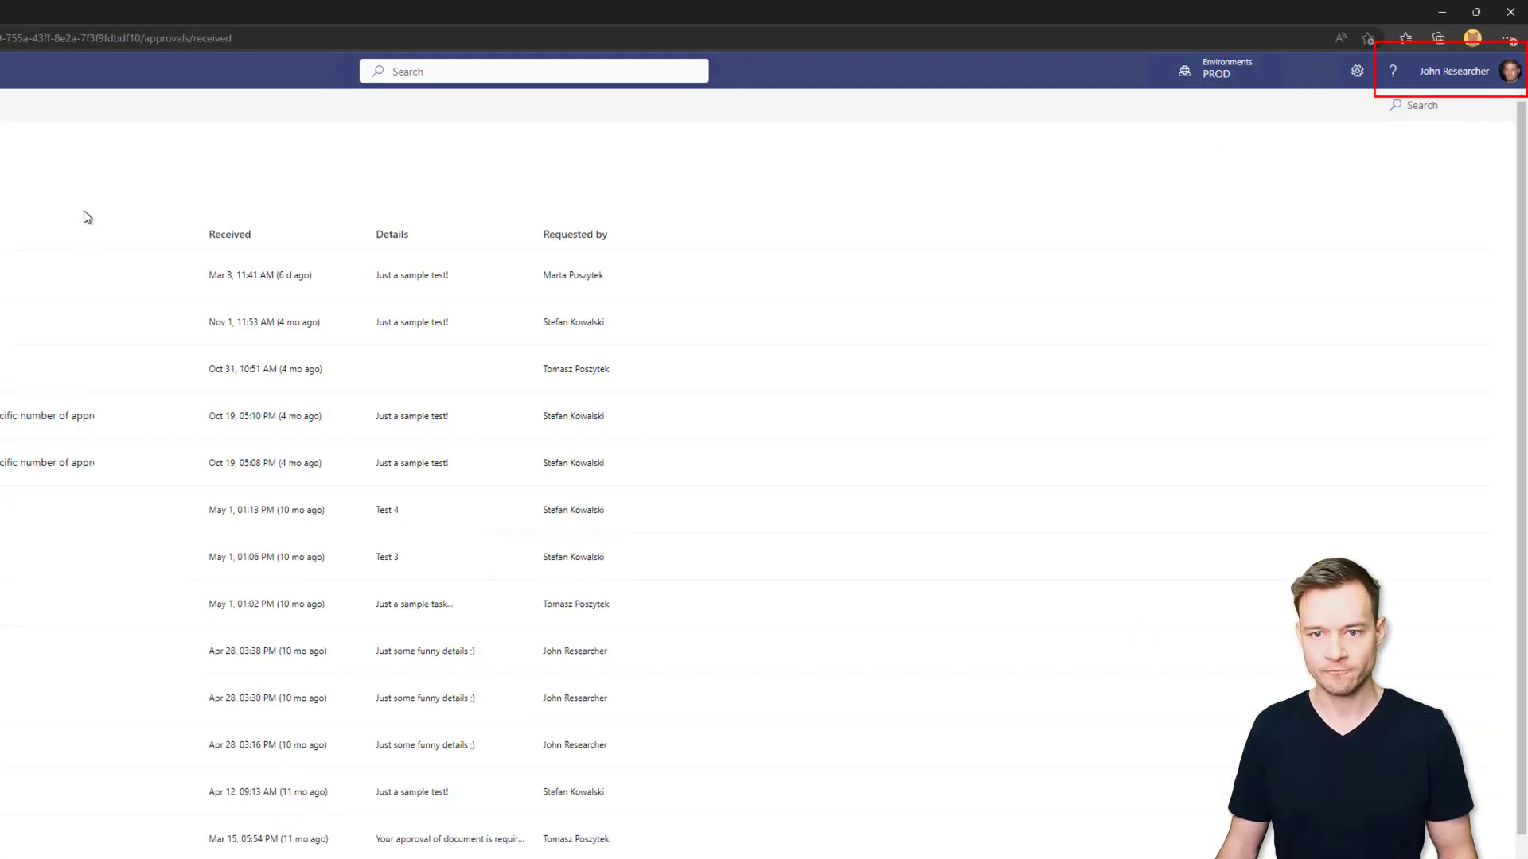
Refresh the received approvals of the original and new assignees to check the reassignment, and return to the Reassign a task page.
{"action": "key", "text": "F5"}
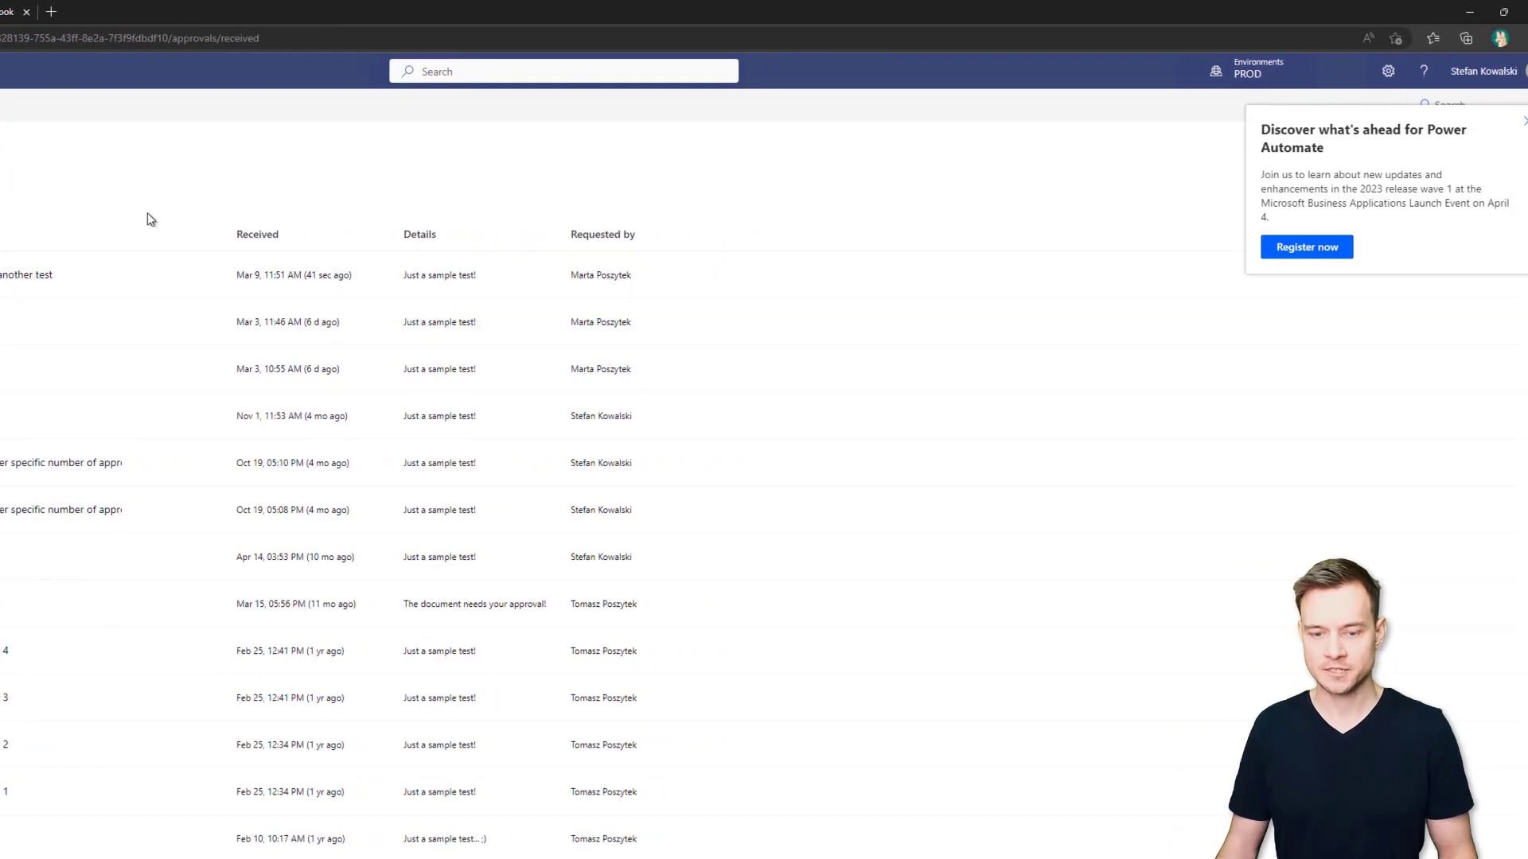
{"action": "key", "text": "F5"}
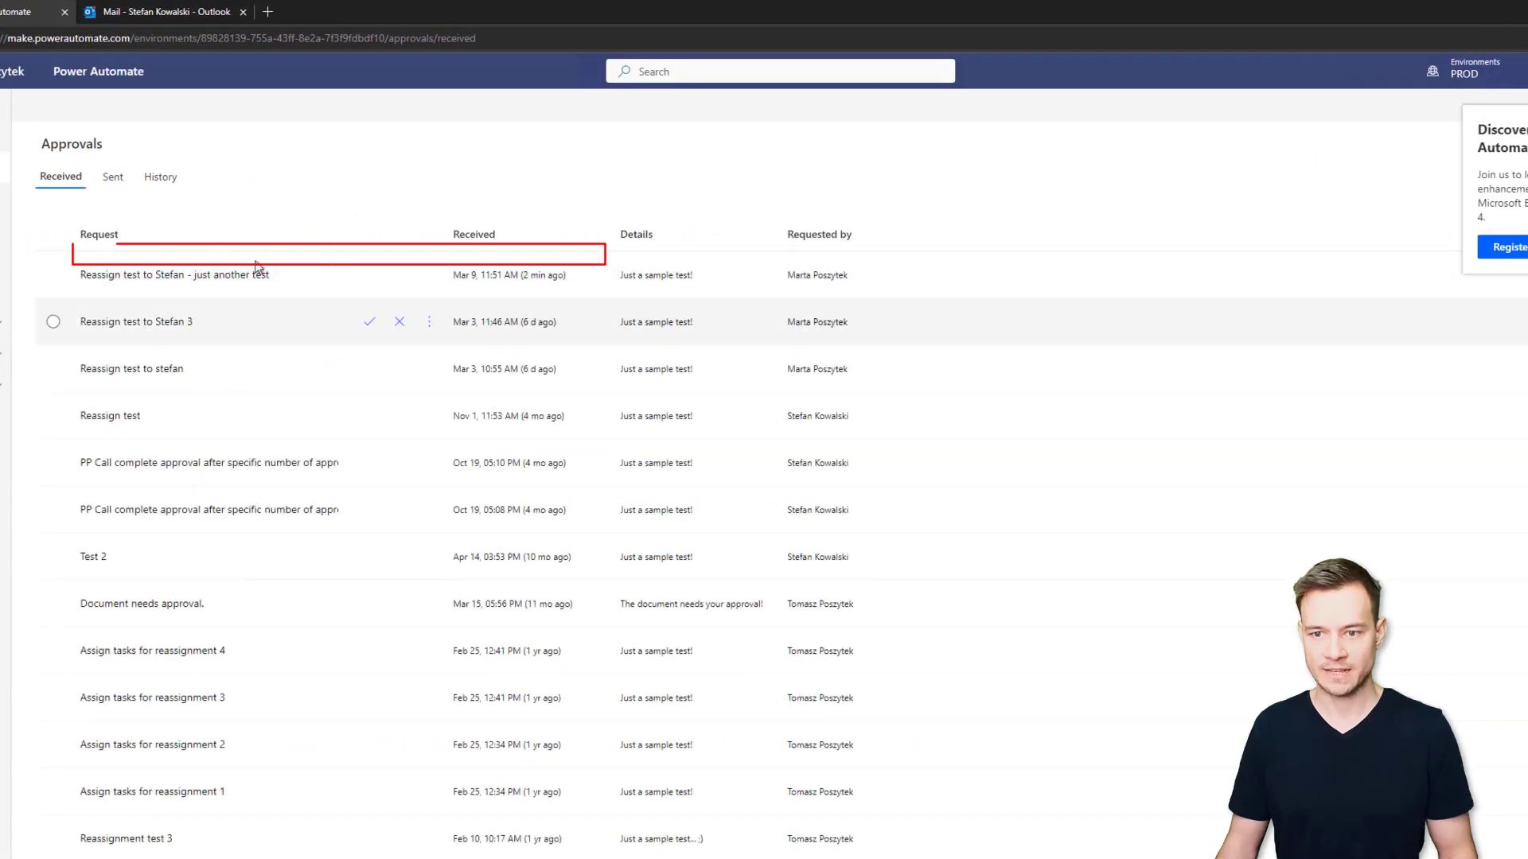
{"action": "key", "text": "super+Tab"}
{"action": "left_click", "coordinate": [437, 170]}
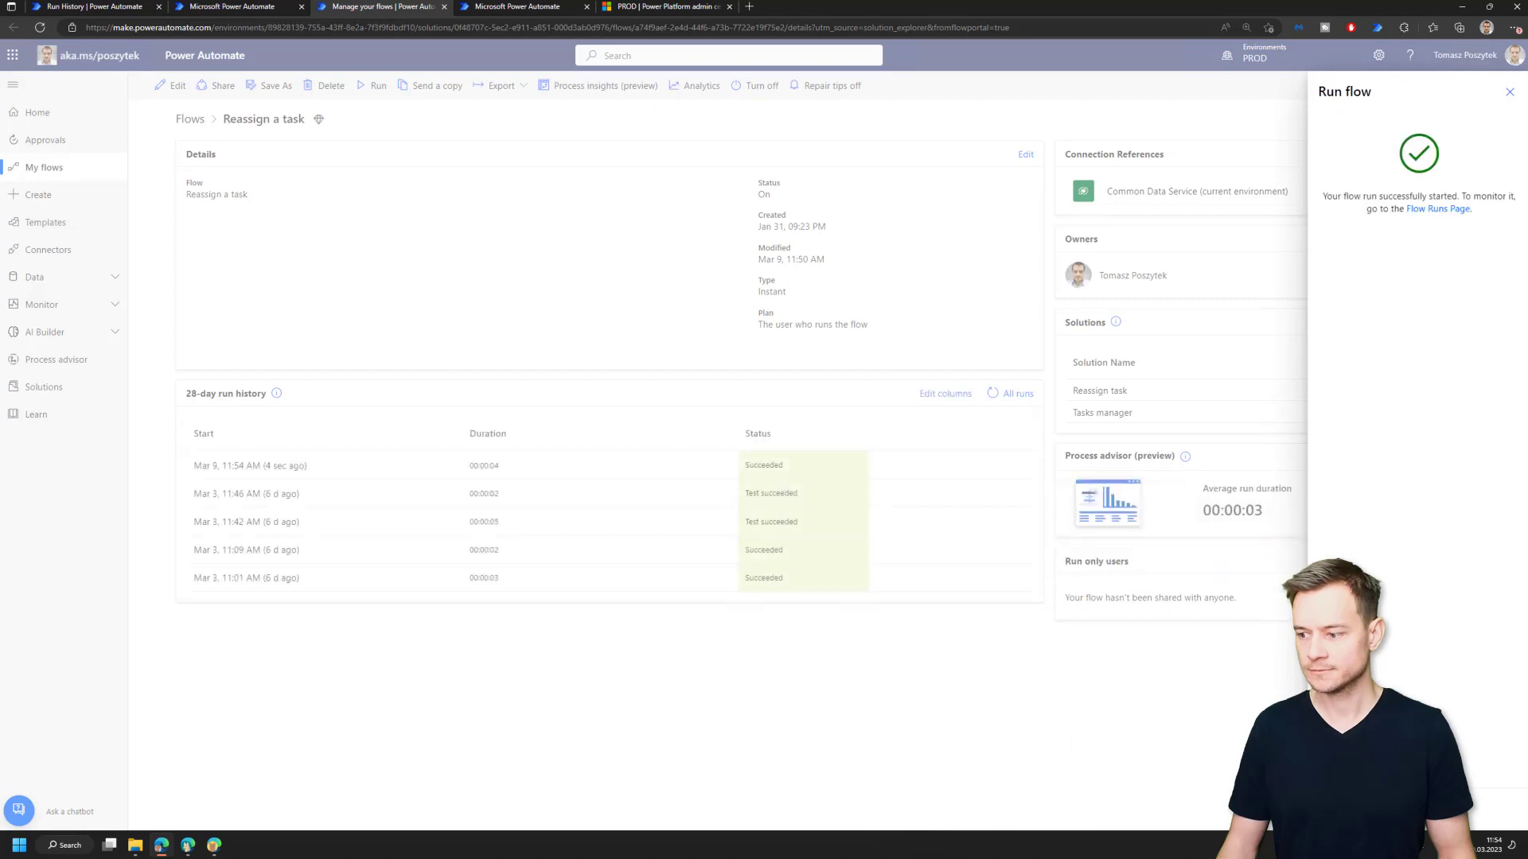
Close the run confirmation and check the received approvals of both the original and new assignees again for the reassigned request.
{"action": "left_click", "coordinate": [991, 778]}
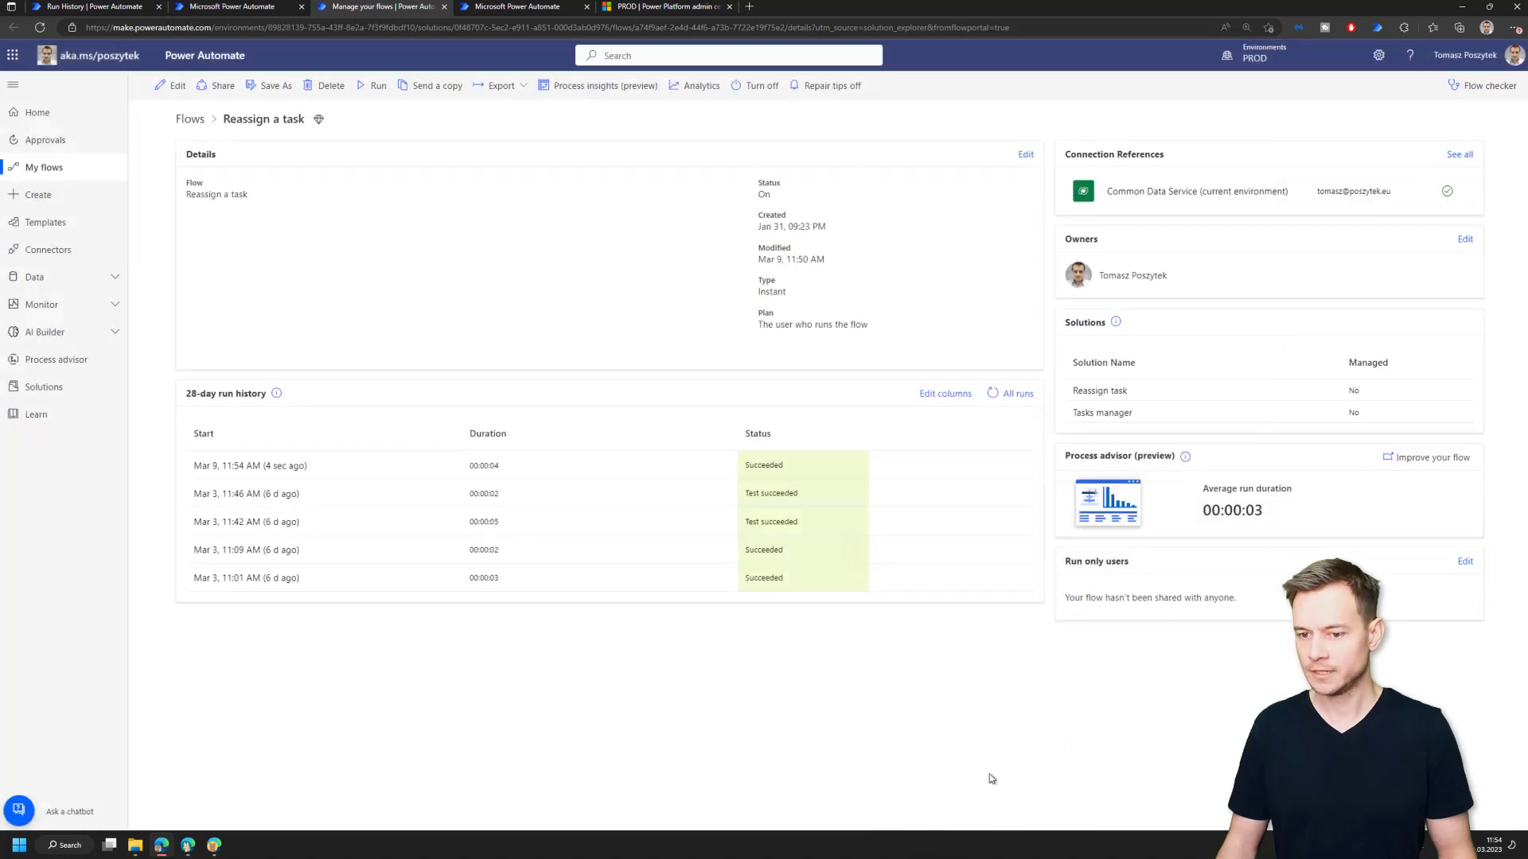
{"action": "left_click", "coordinate": [214, 845]}
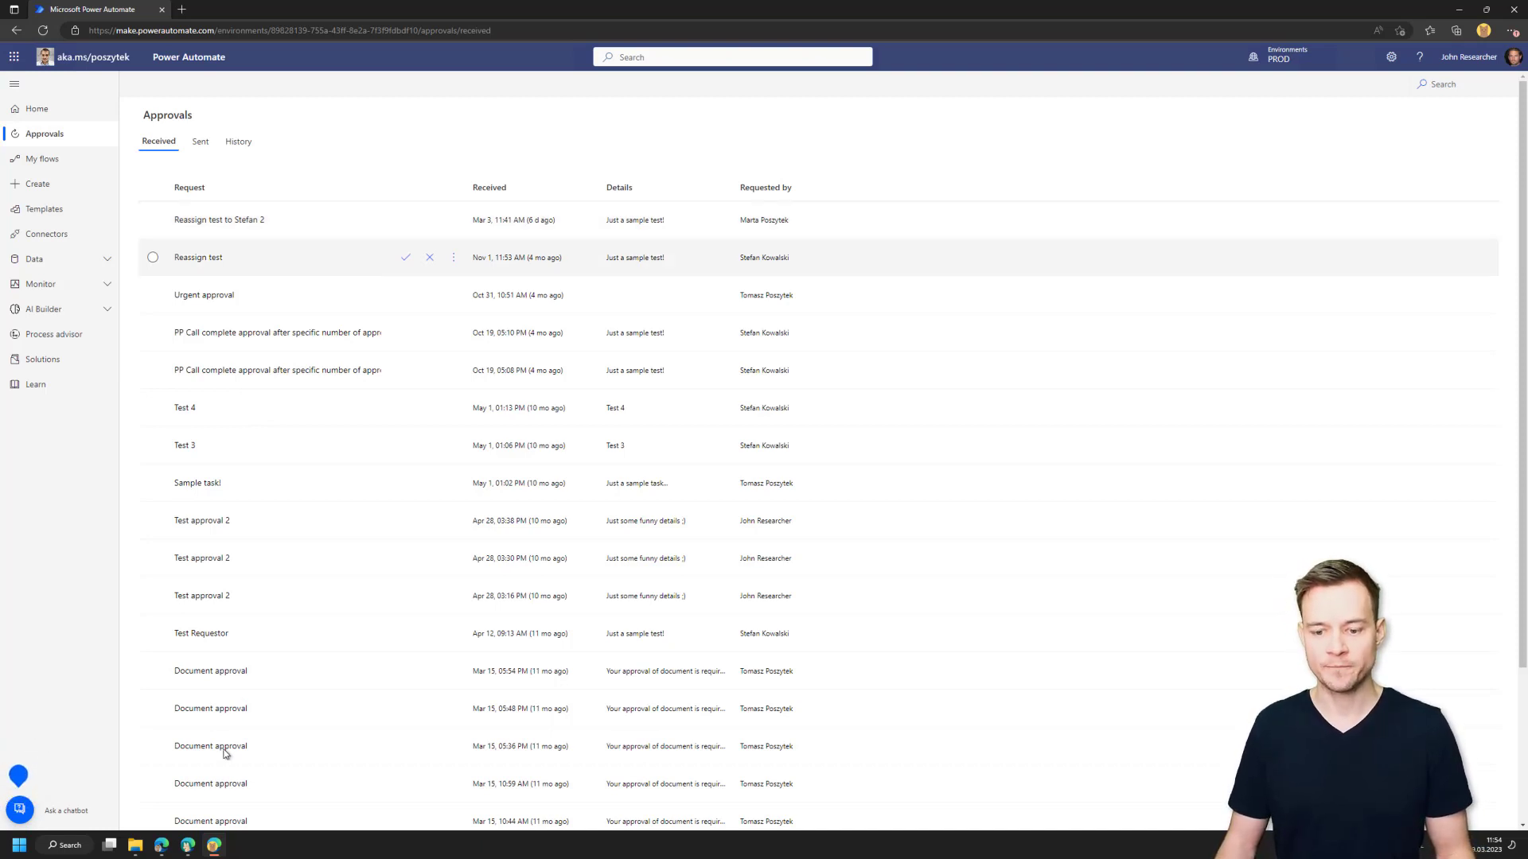
{"action": "left_click", "coordinate": [187, 846]}
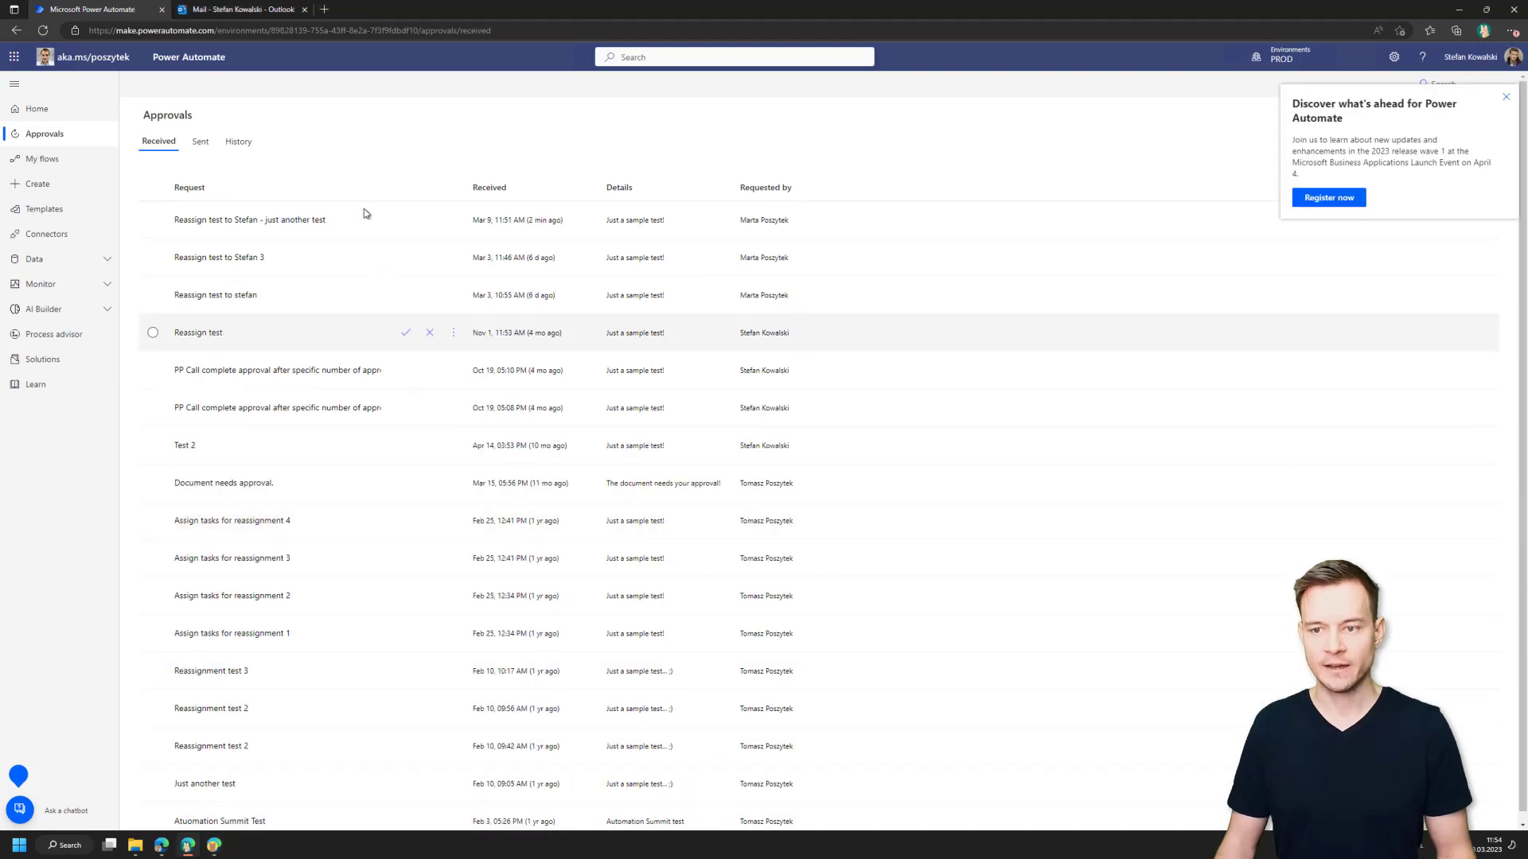
{"action": "key", "text": "F5"}
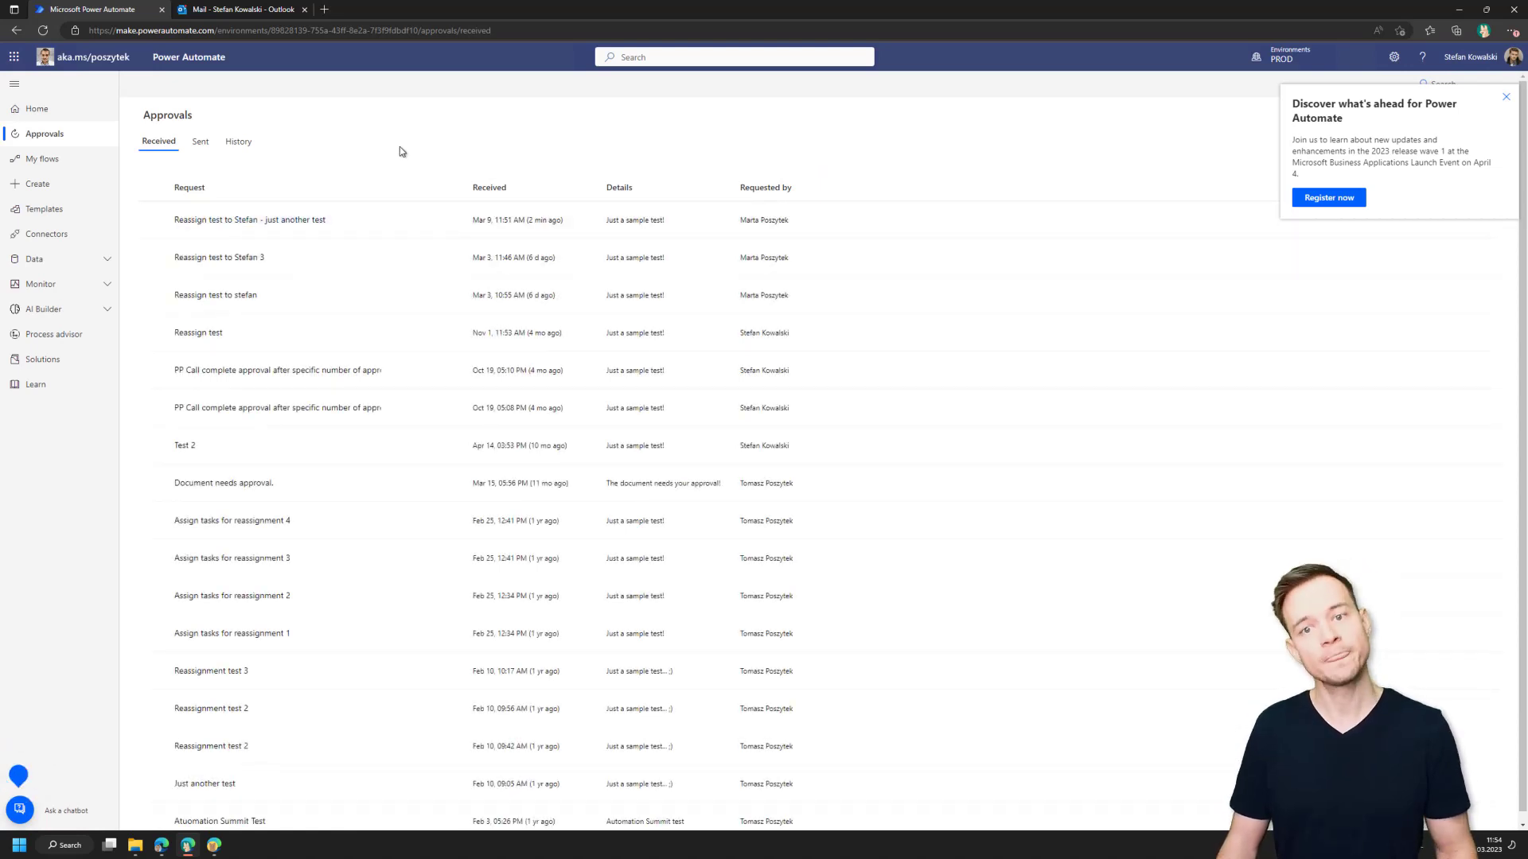
{"action": "left_click", "coordinate": [160, 845]}
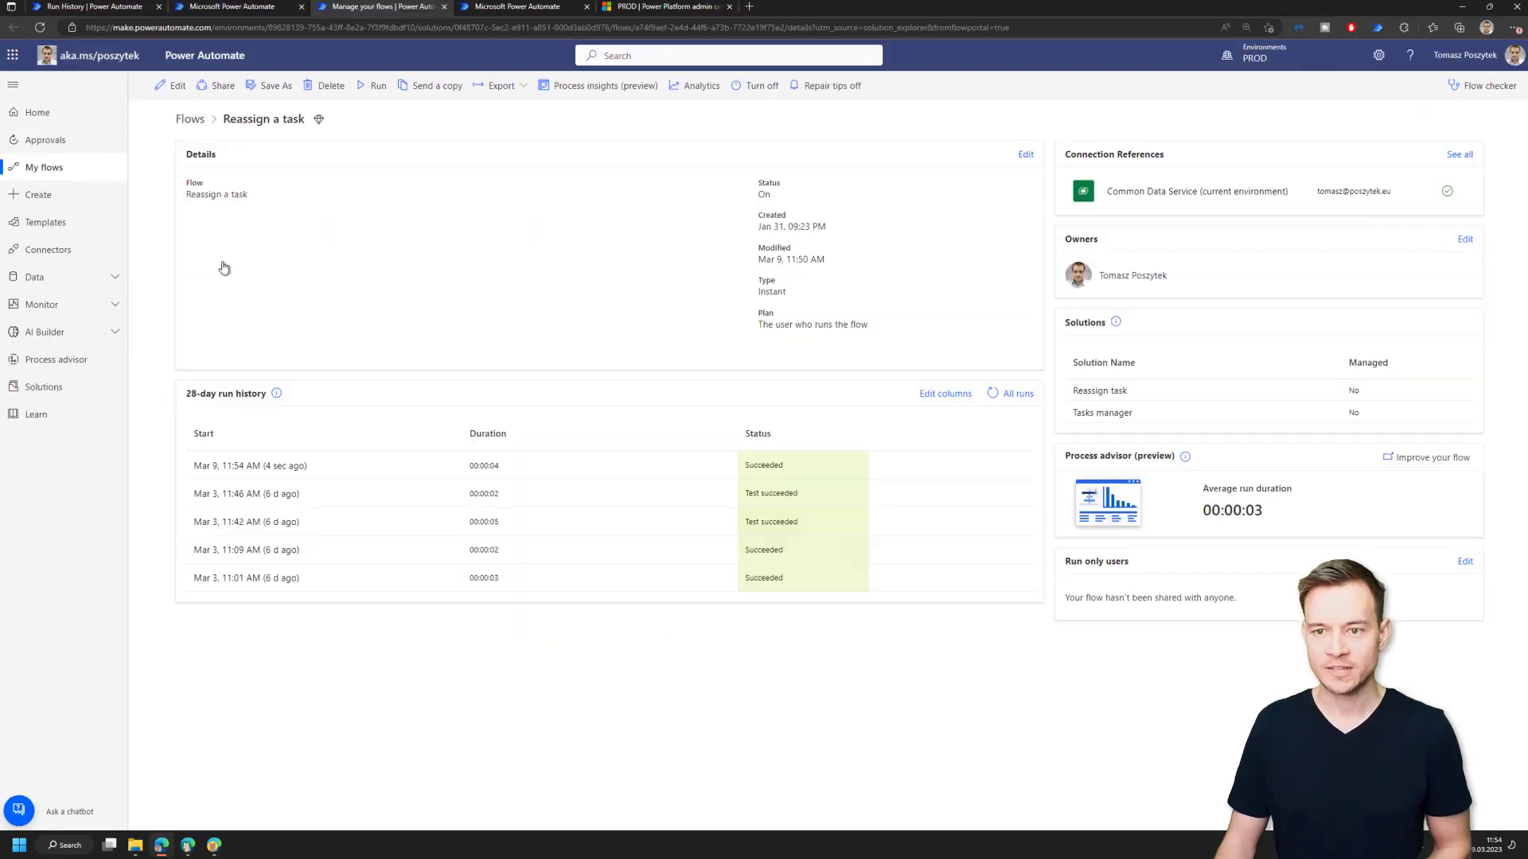
Go to the environment's data tables, list all of them, and open the Approval table.
{"action": "left_click", "coordinate": [482, 9]}
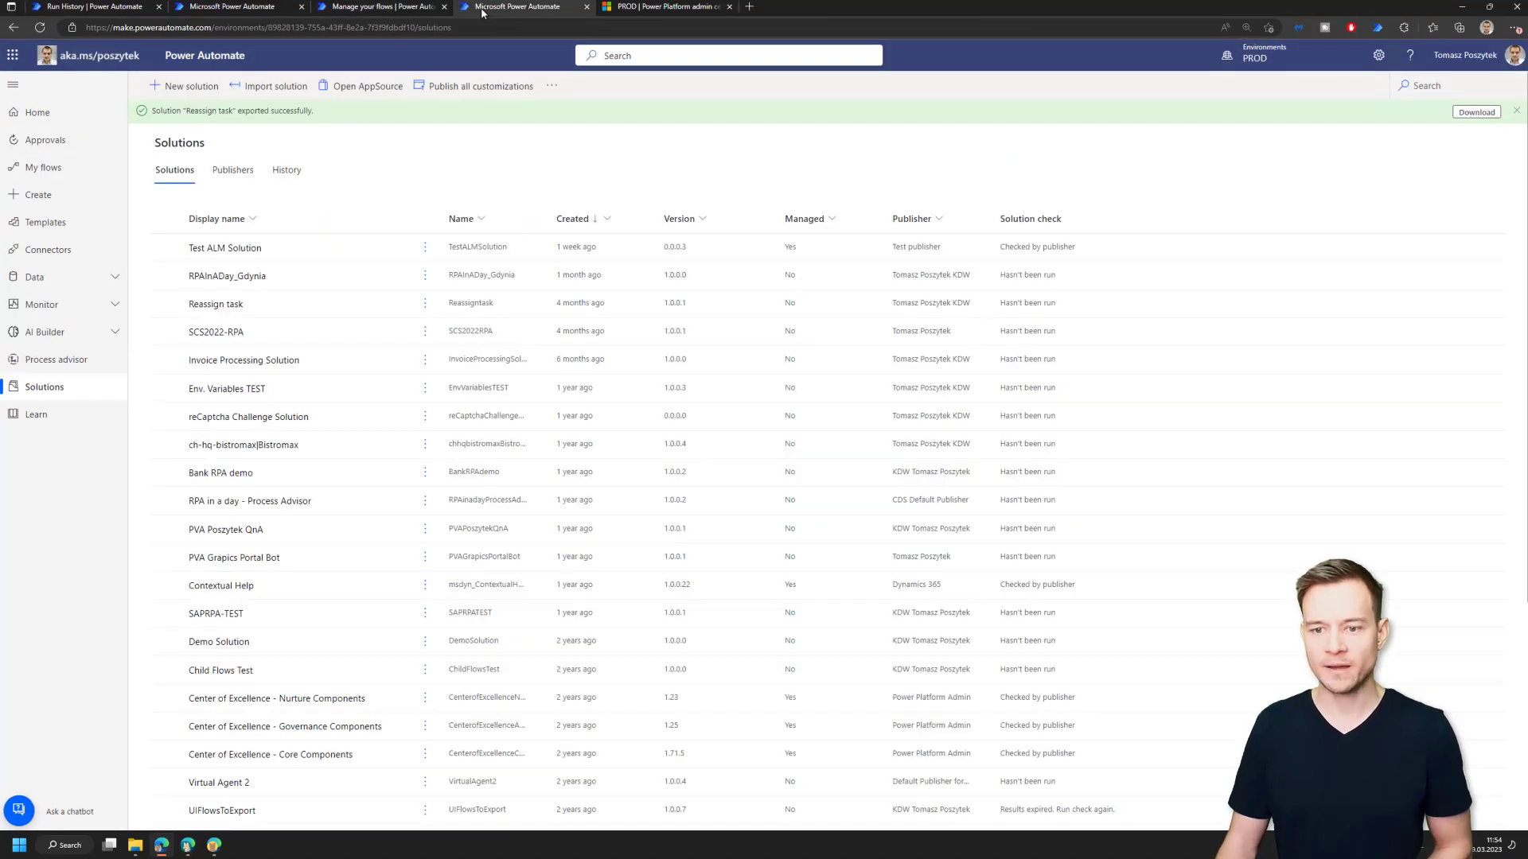
{"action": "left_click", "coordinate": [48, 277]}
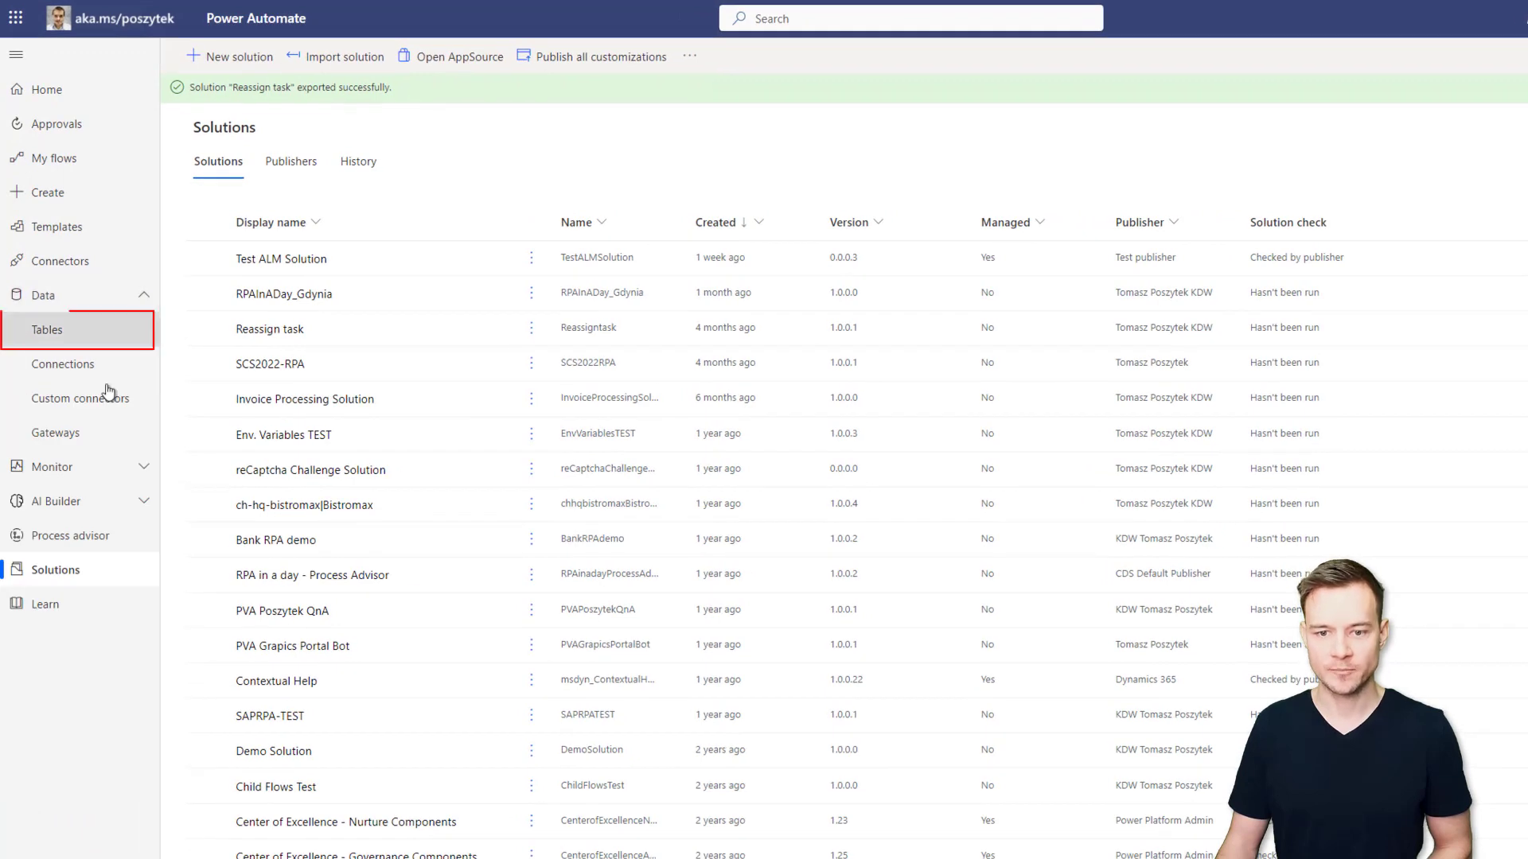
{"action": "left_click", "coordinate": [87, 344]}
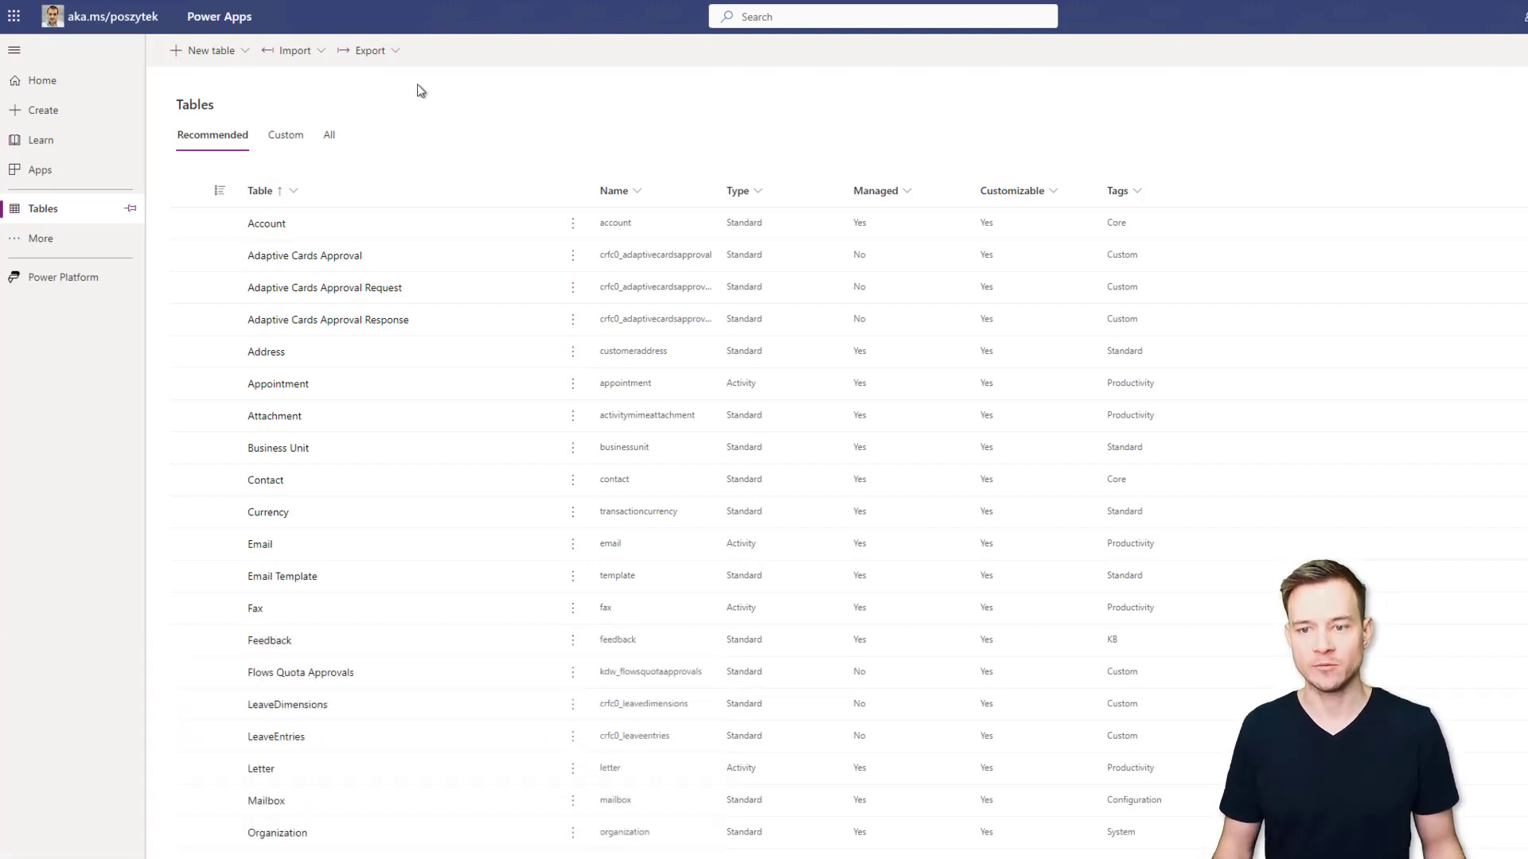
{"action": "left_click", "coordinate": [331, 139]}
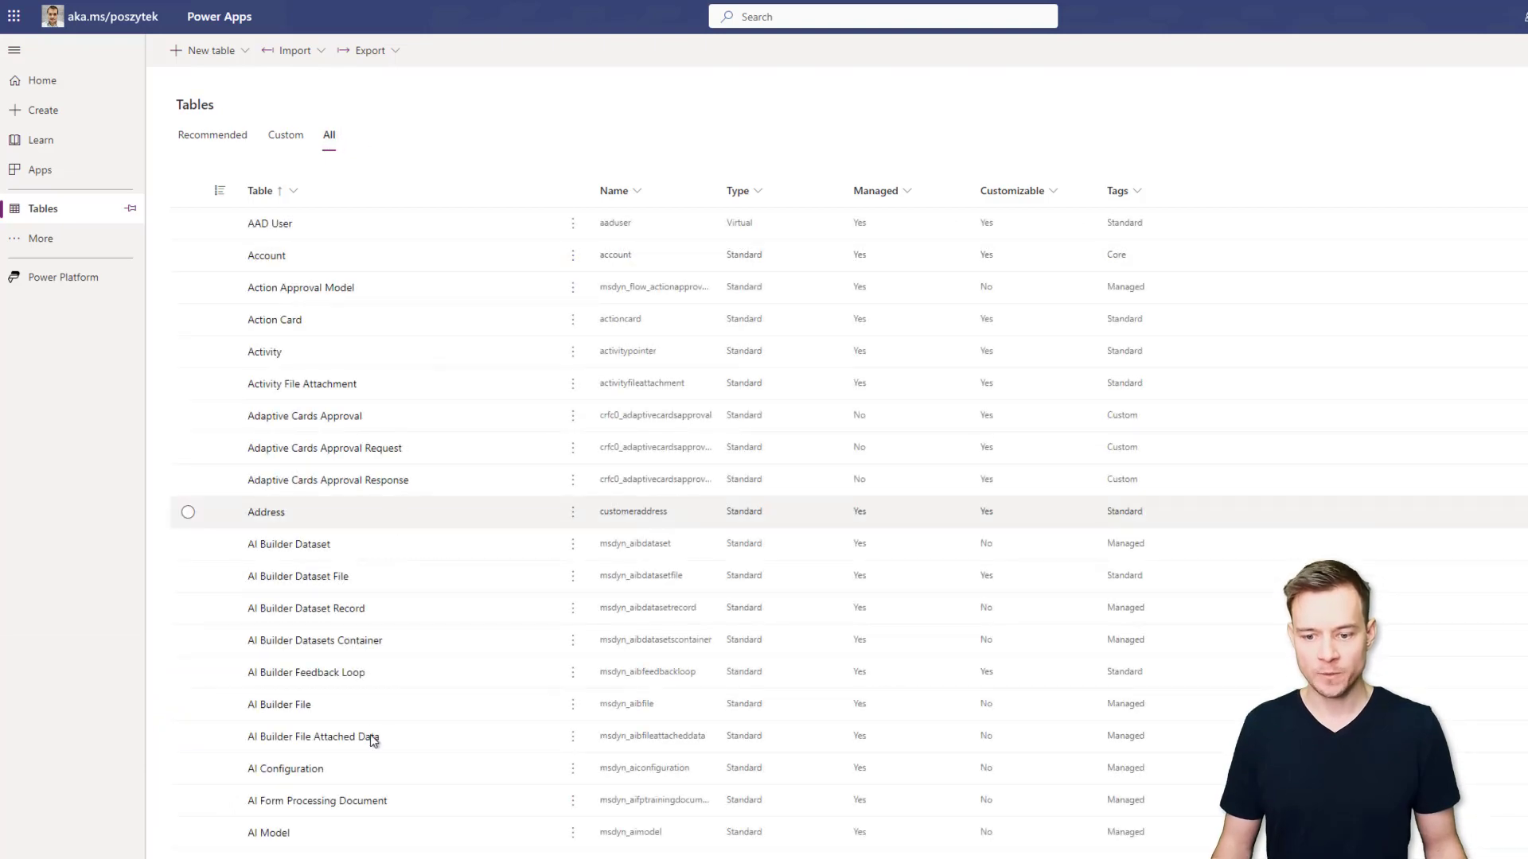
{"action": "scroll", "coordinate": [374, 740], "scroll_direction": "down", "scroll_amount": 7}
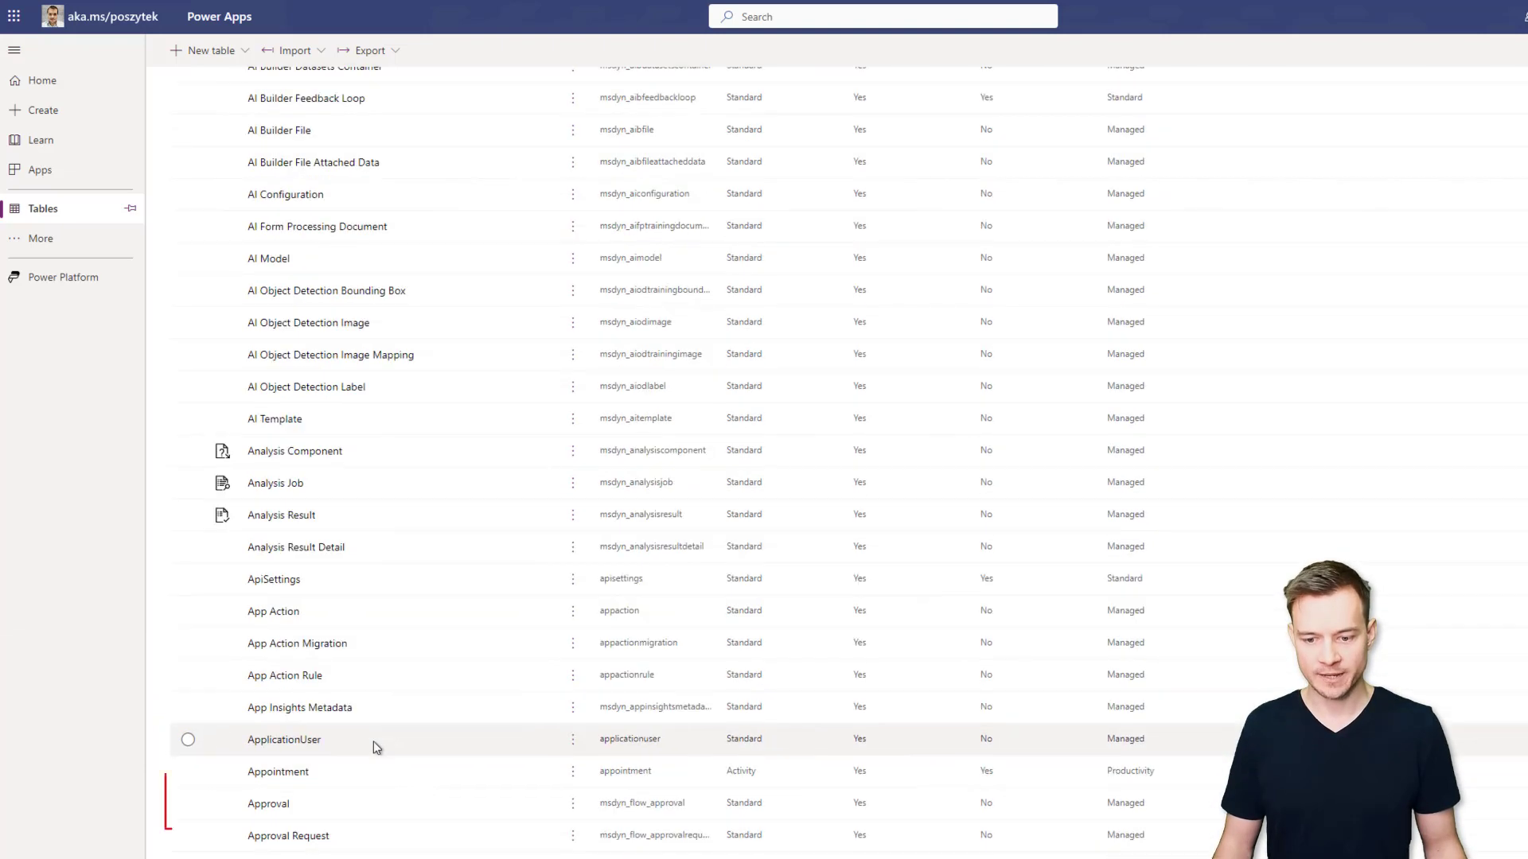
{"action": "left_click", "coordinate": [269, 805]}
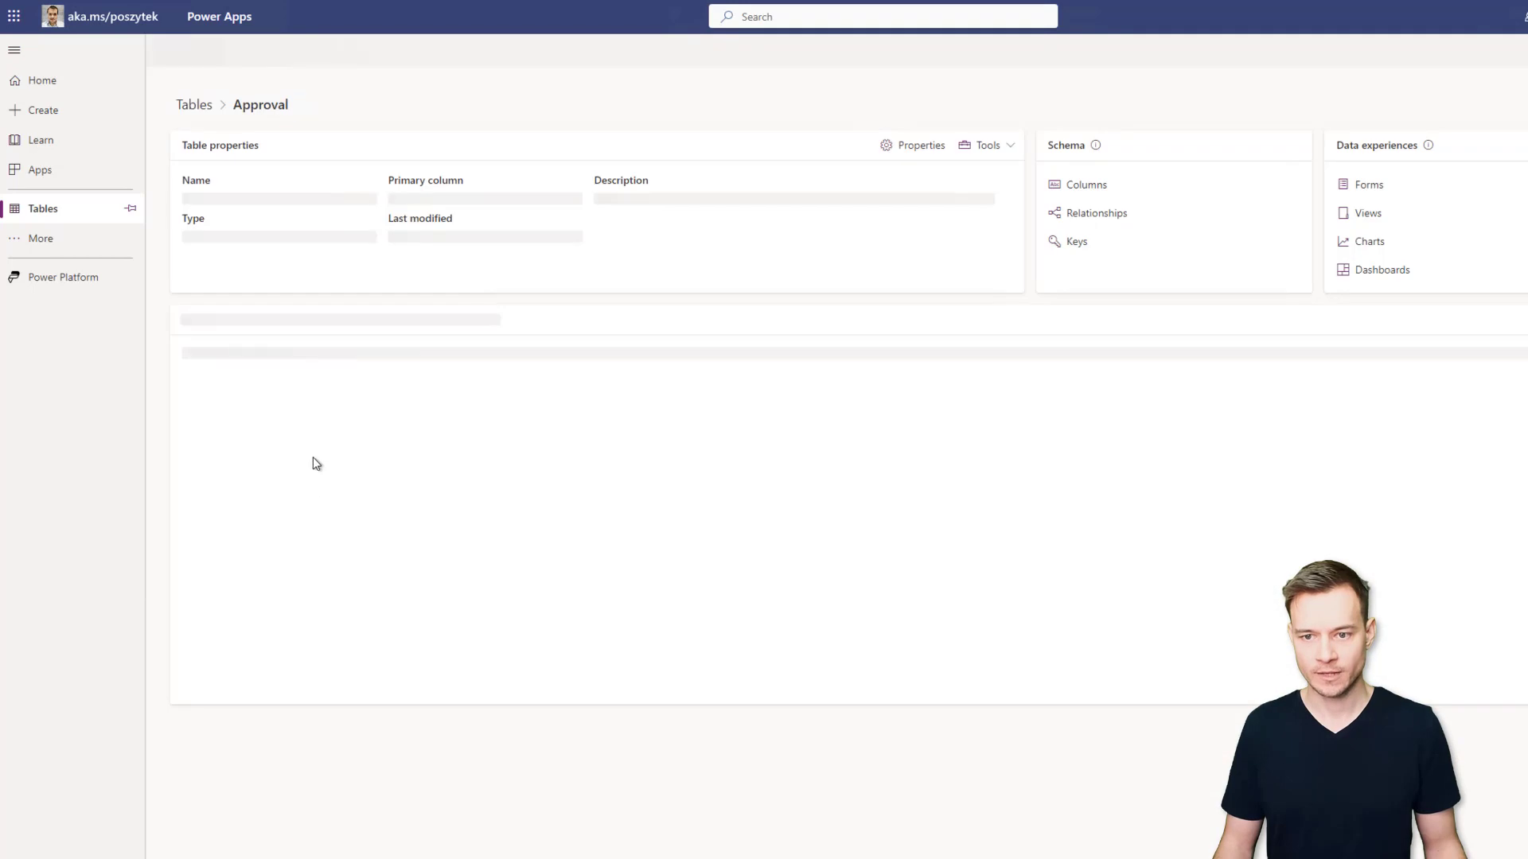
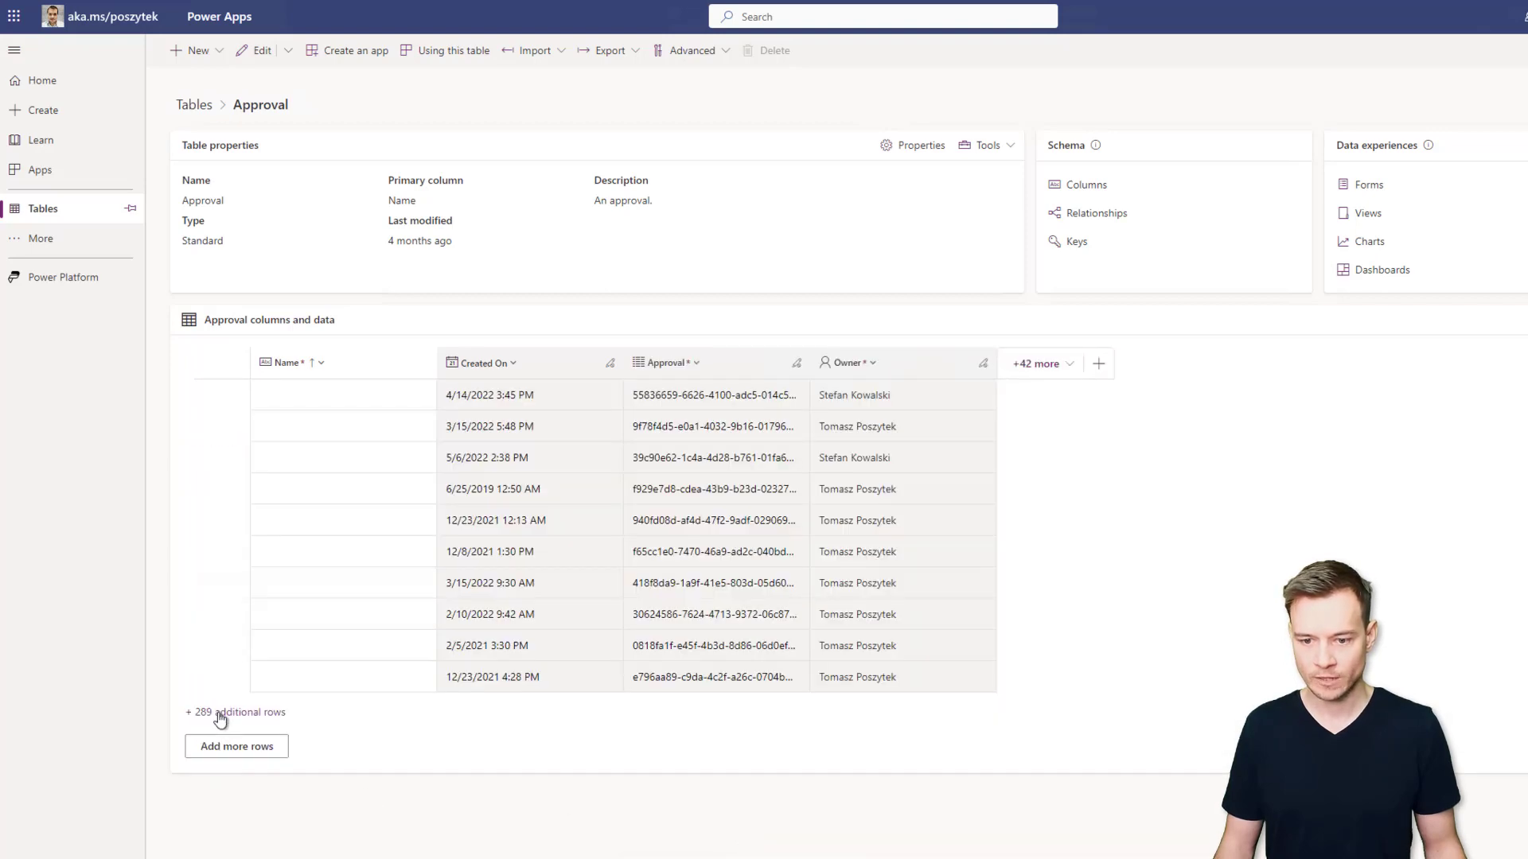
Show the additional rows of the Approval table and sort them by Created On, newer to older.
{"action": "left_click", "coordinate": [221, 715]}
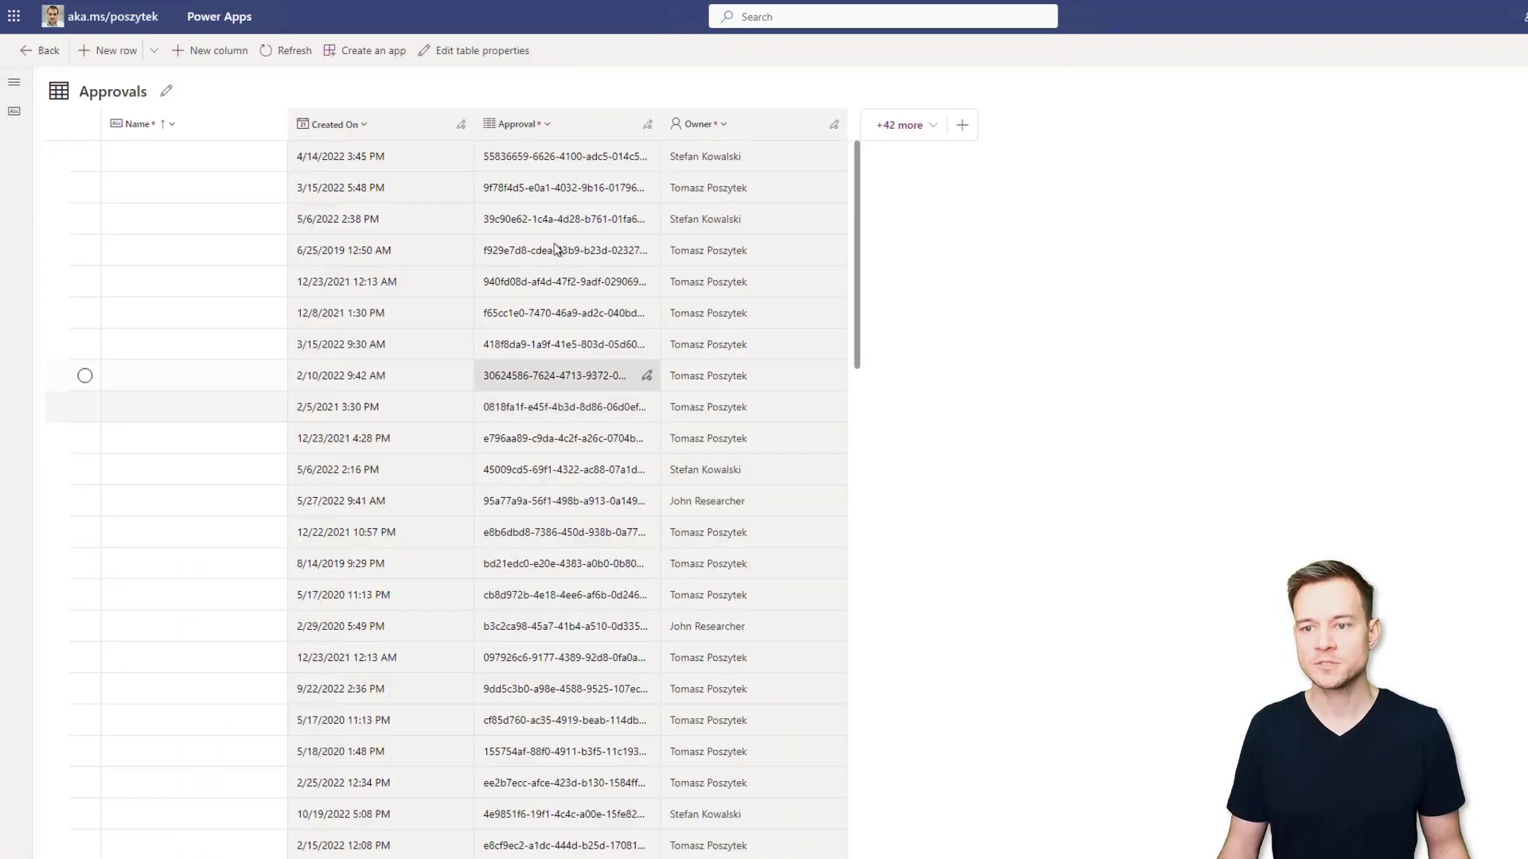
{"action": "left_click", "coordinate": [365, 128]}
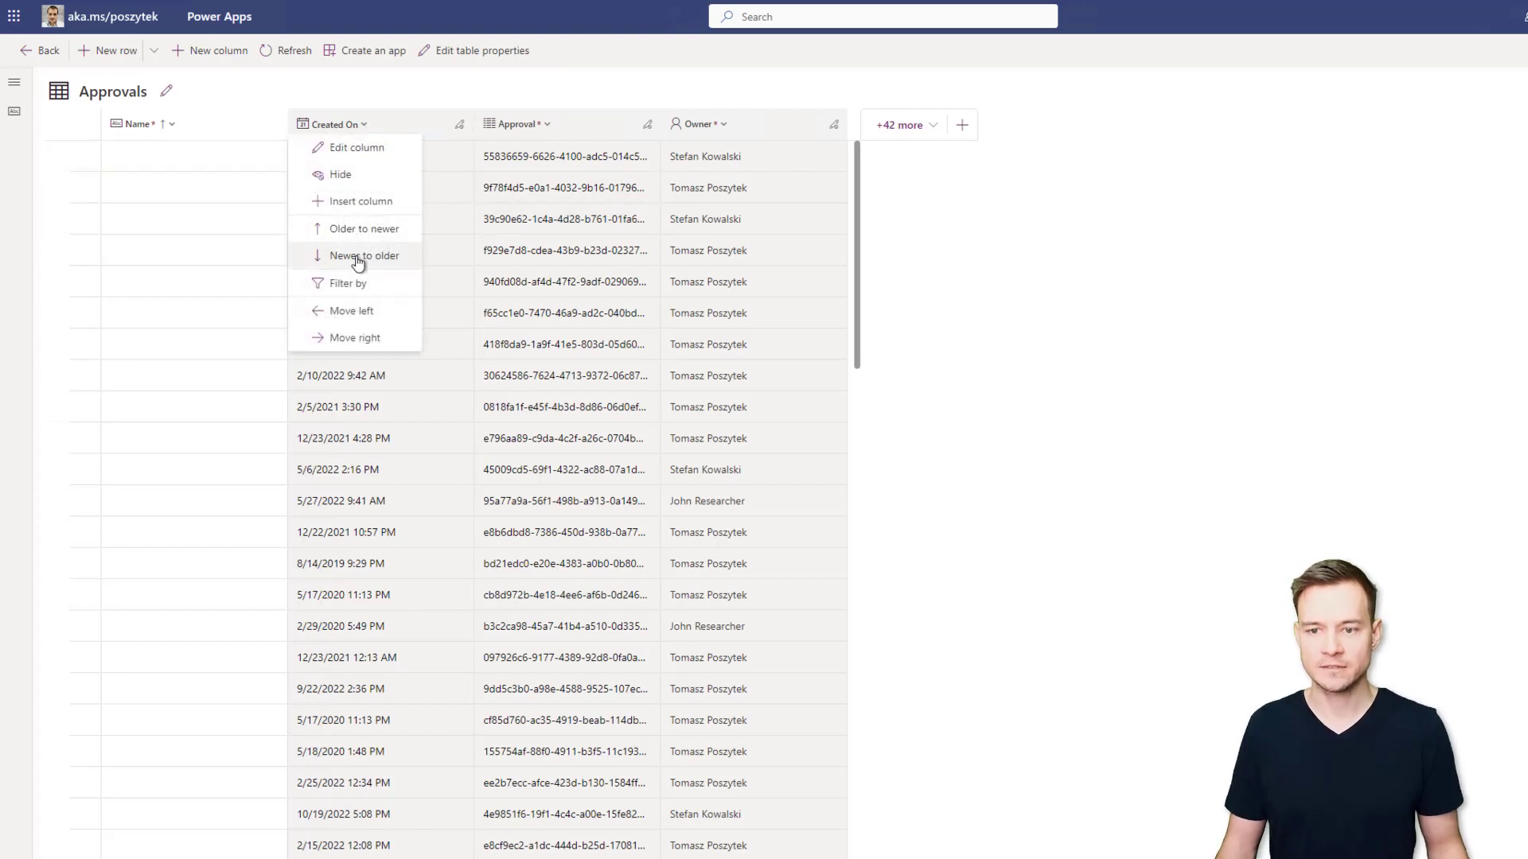
{"action": "left_click", "coordinate": [358, 256]}
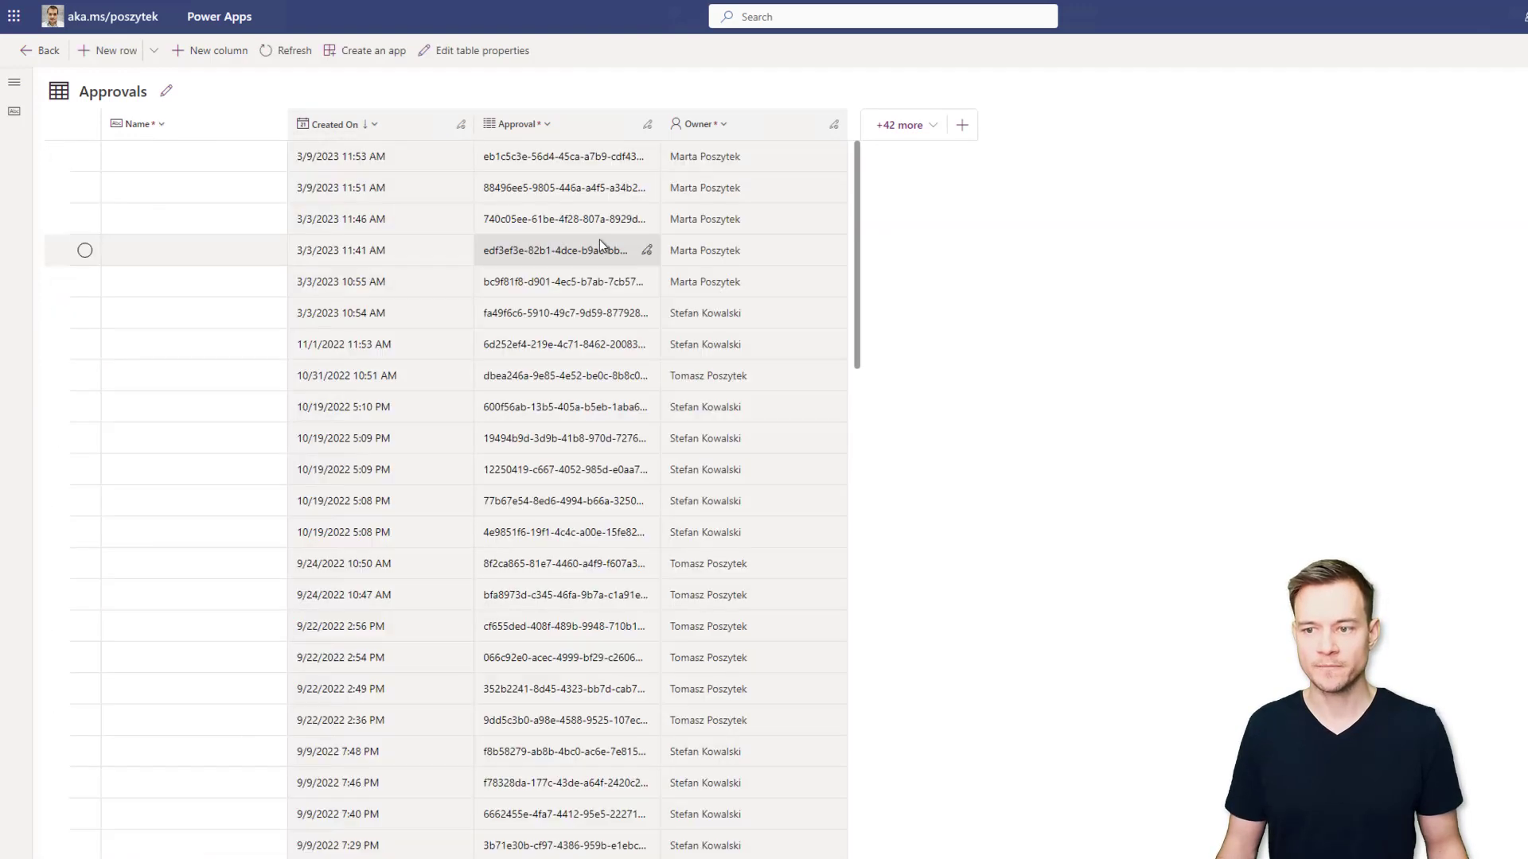
Open the approval created 3/9/2023 11:51 AM in its form and check the new assignee's access to it.
{"action": "left_click", "coordinate": [407, 193]}
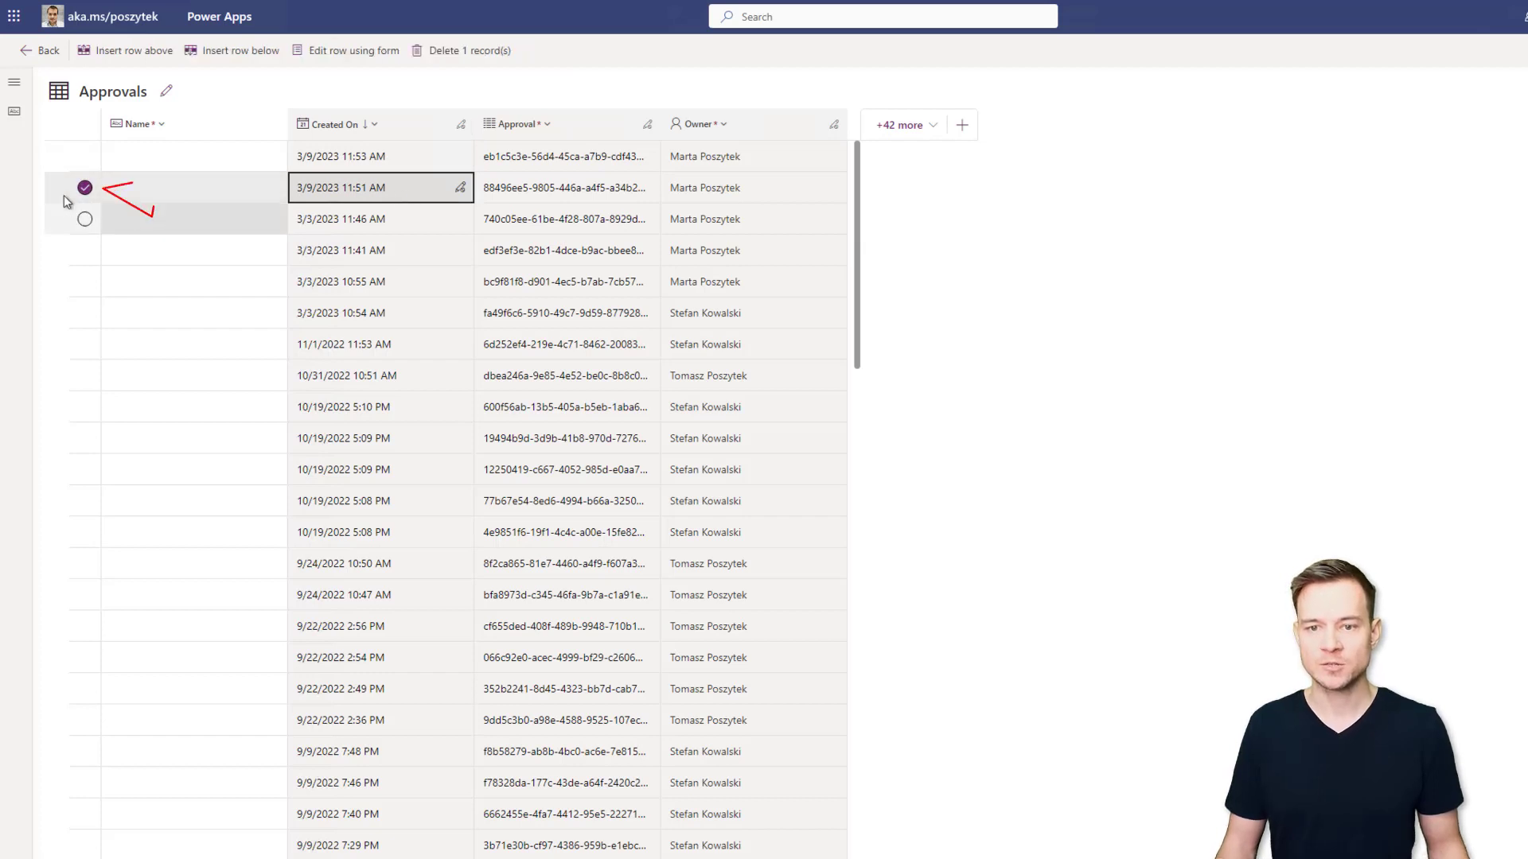
{"action": "left_click", "coordinate": [350, 56]}
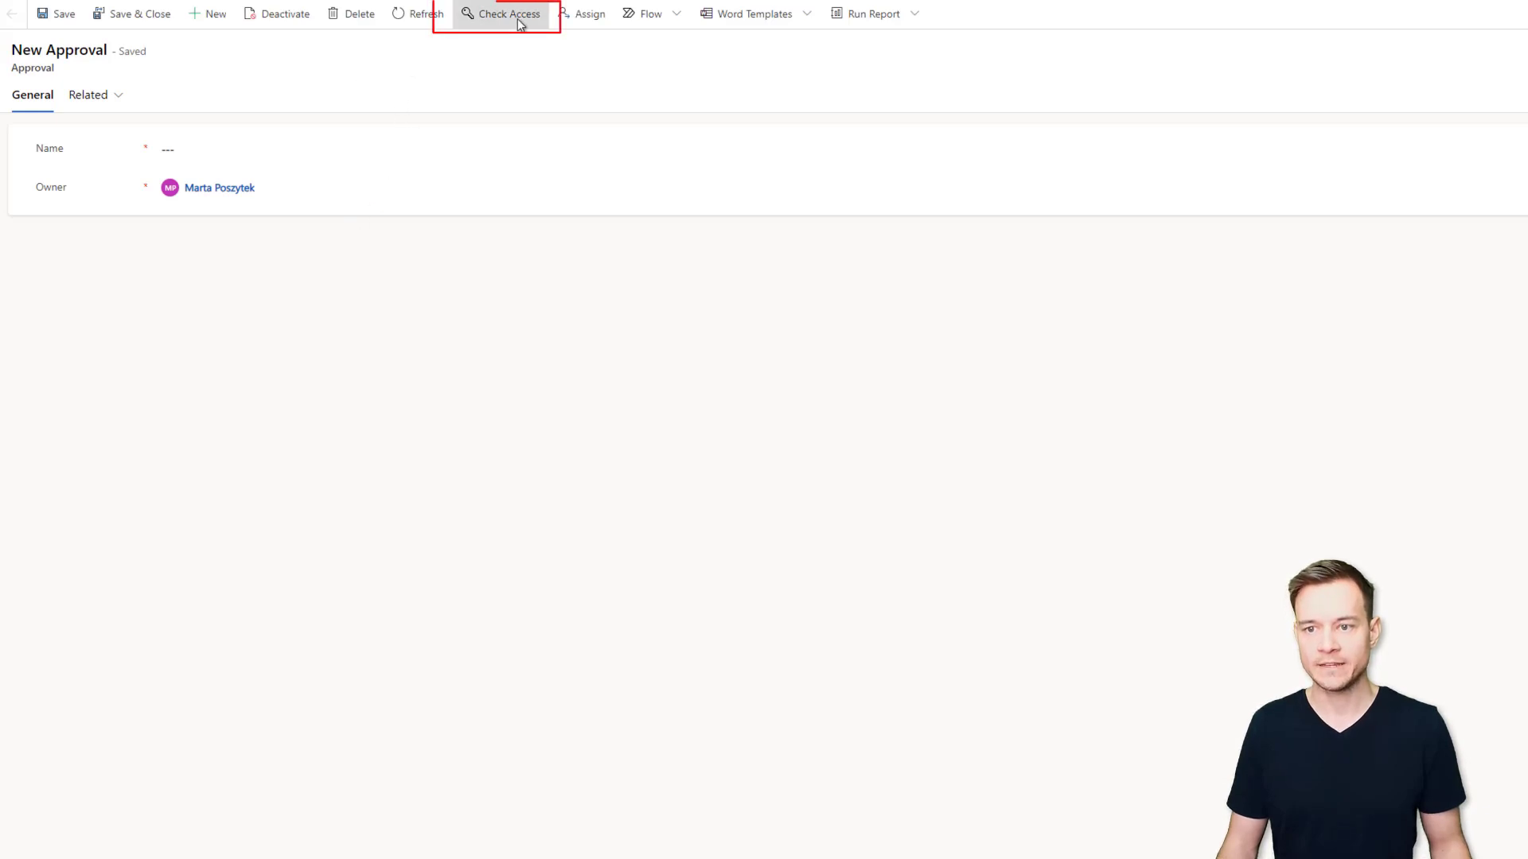
{"action": "left_click", "coordinate": [519, 20]}
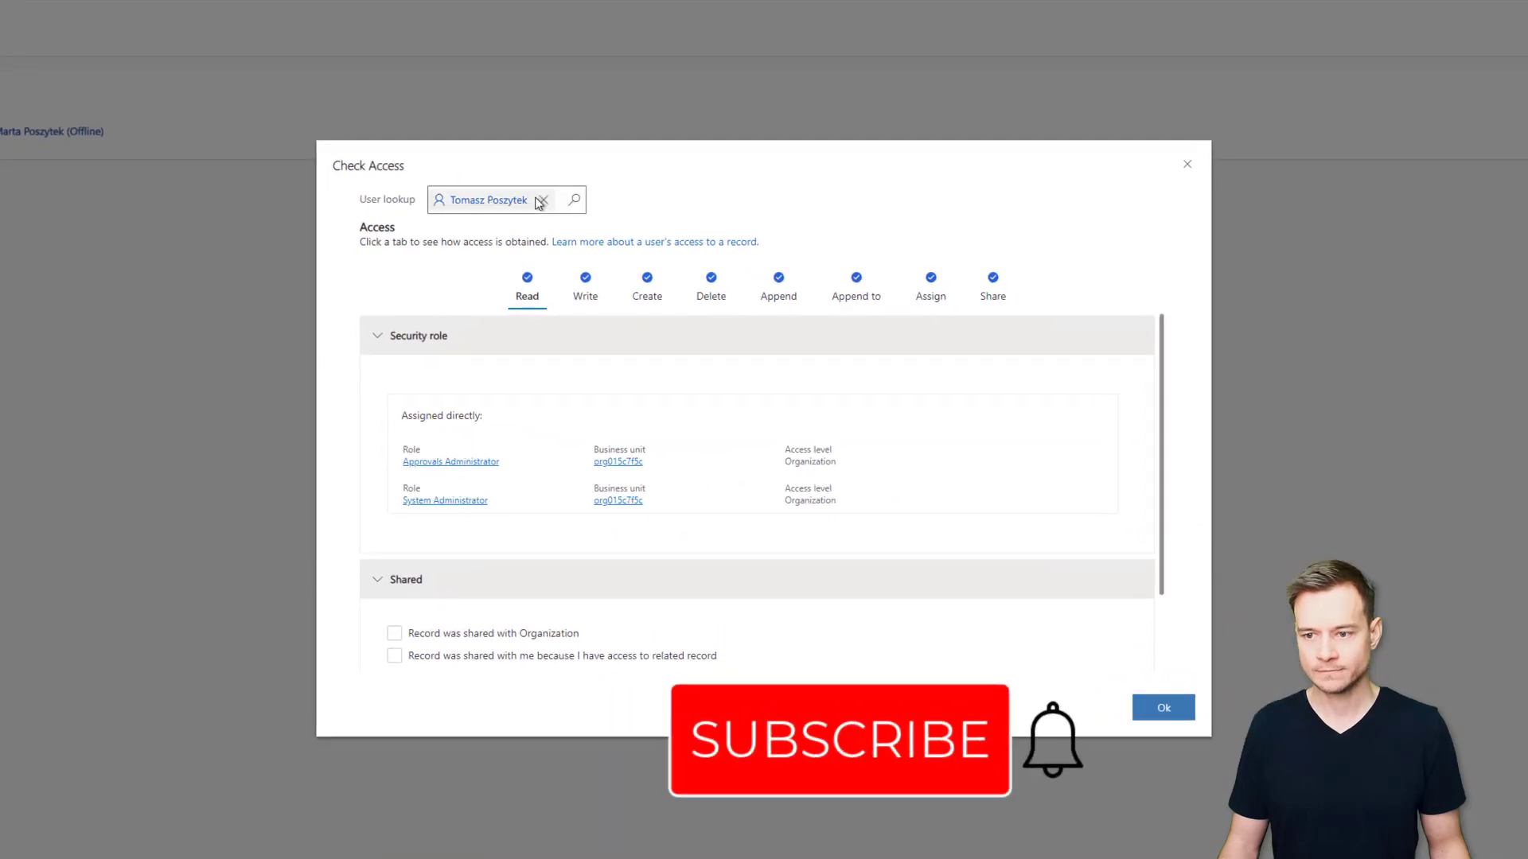
{"action": "left_click", "coordinate": [544, 200]}
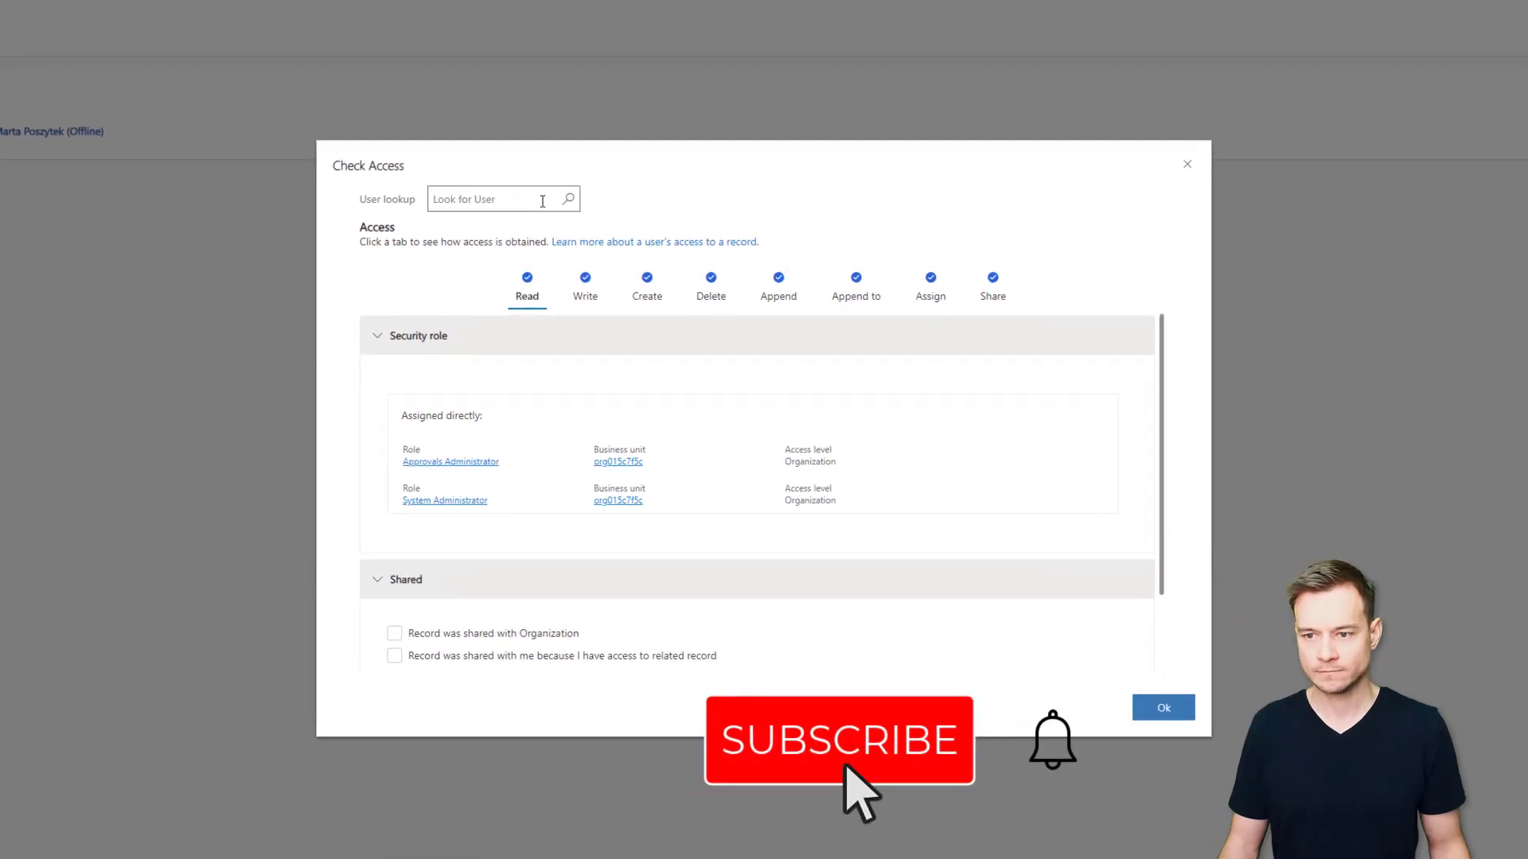
{"action": "type", "text": "stefa"}
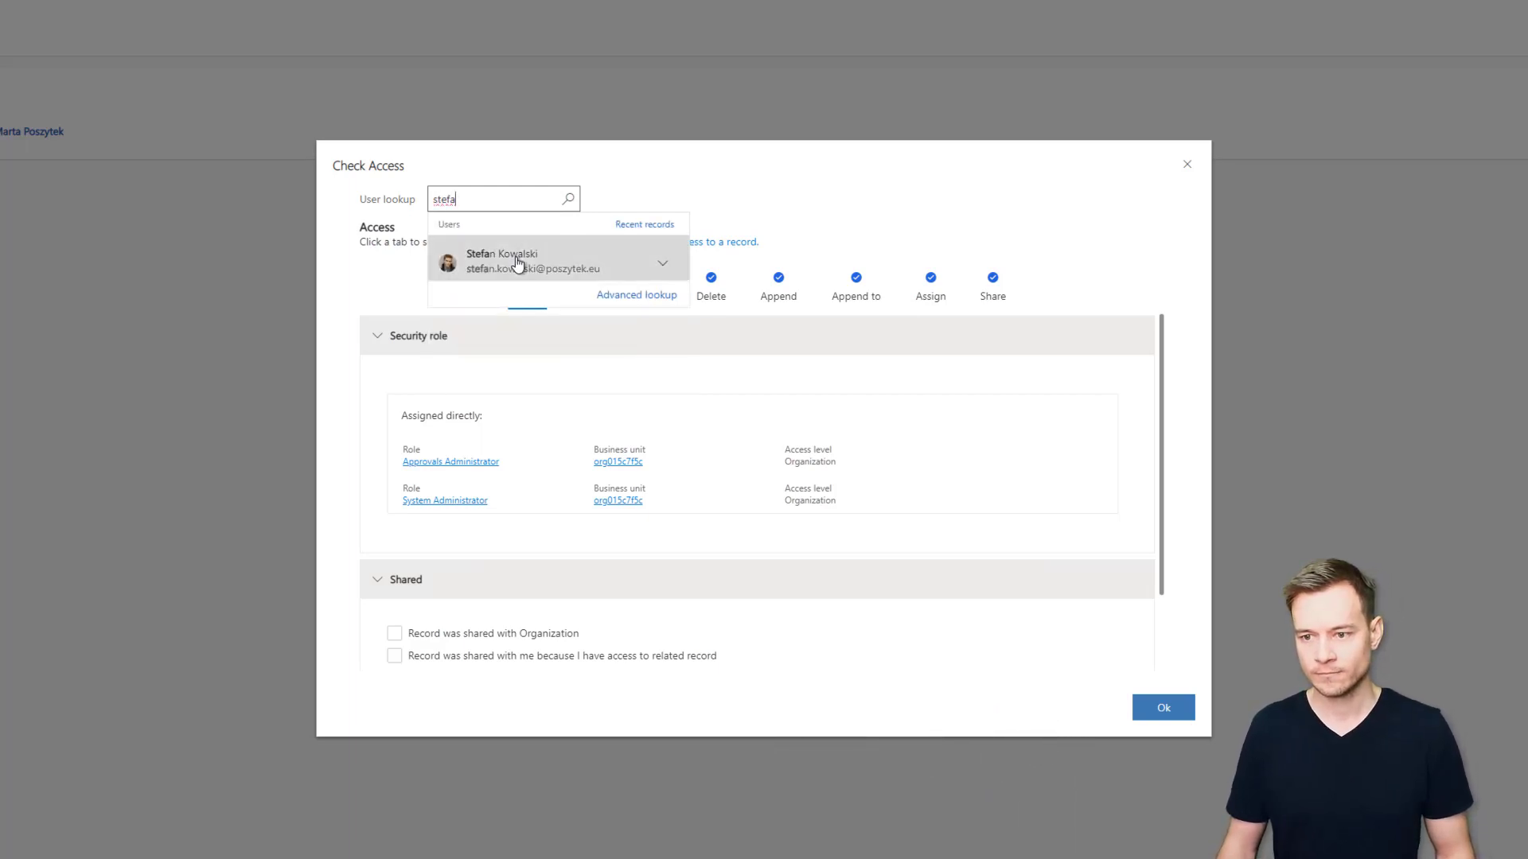
{"action": "left_click", "coordinate": [518, 259]}
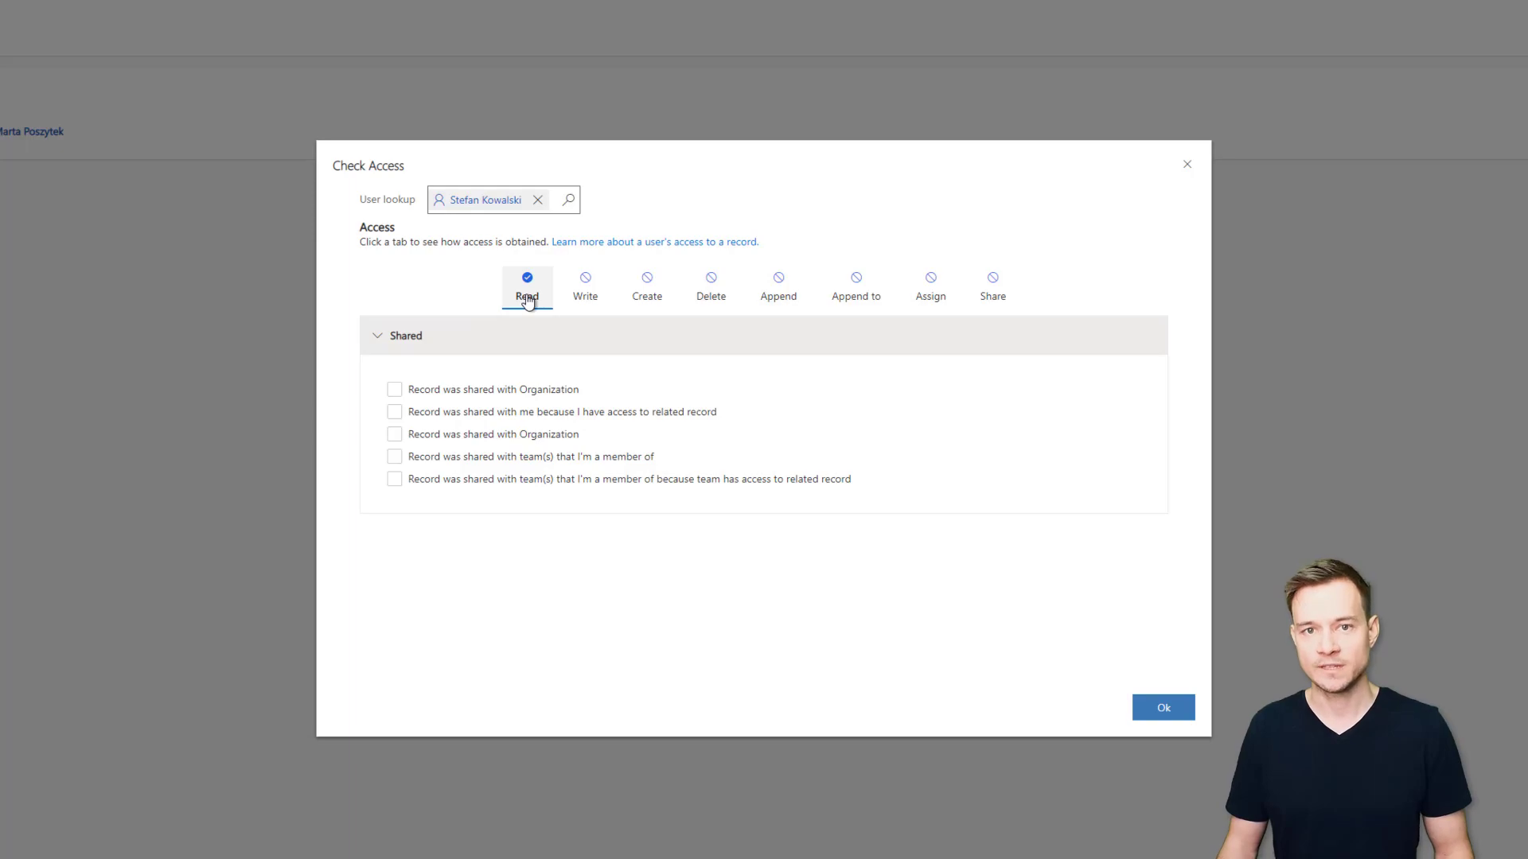
{"action": "left_click", "coordinate": [1159, 708]}
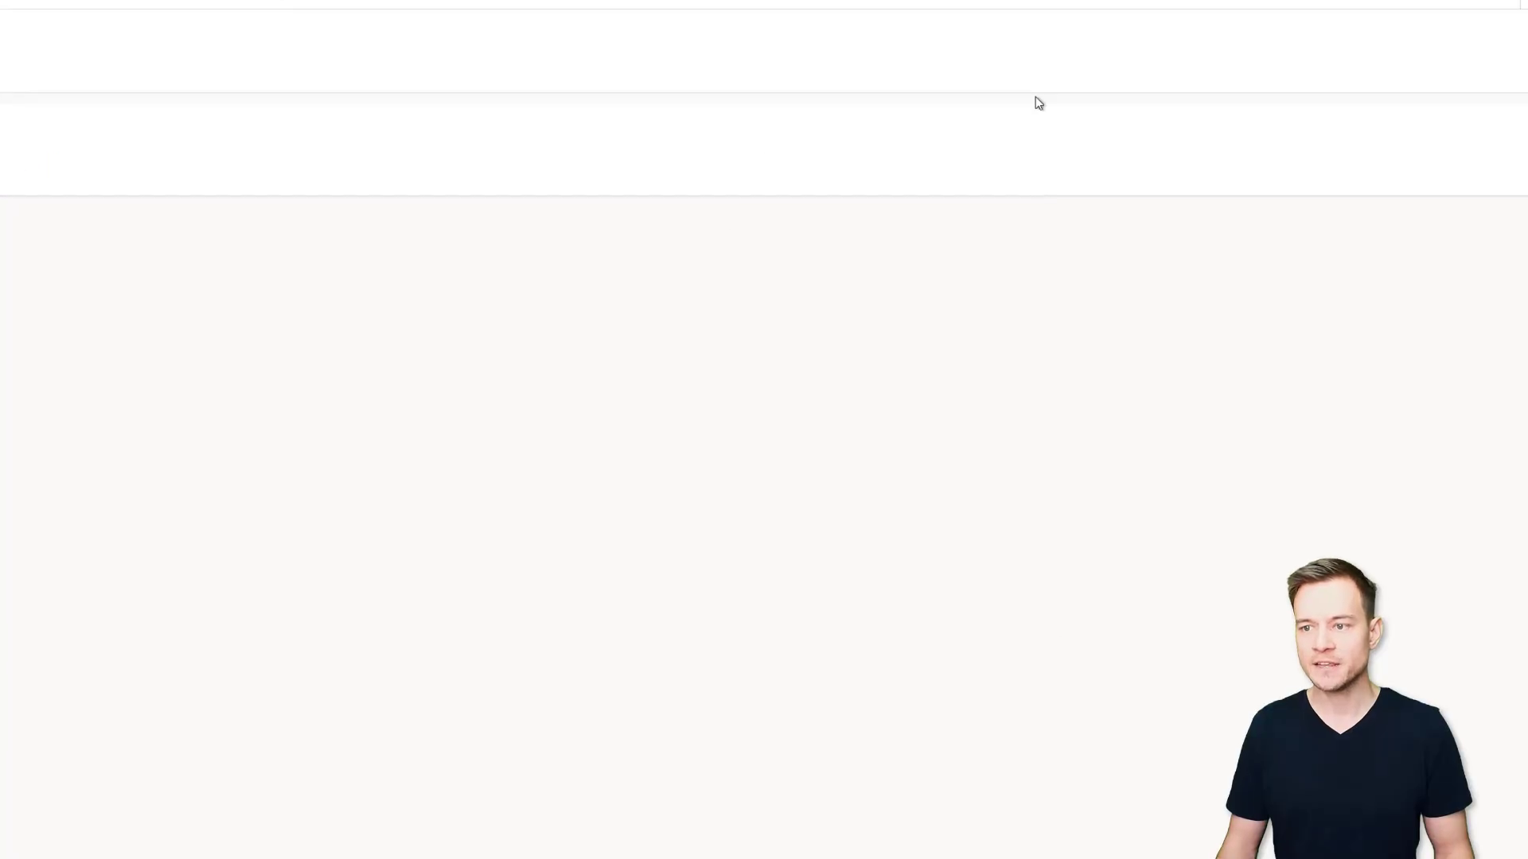
Examine the new assignee's shared permissions on the 11:51 AM approval, then close its form and refresh the Approvals table.
{"action": "left_click", "coordinate": [1494, 24]}
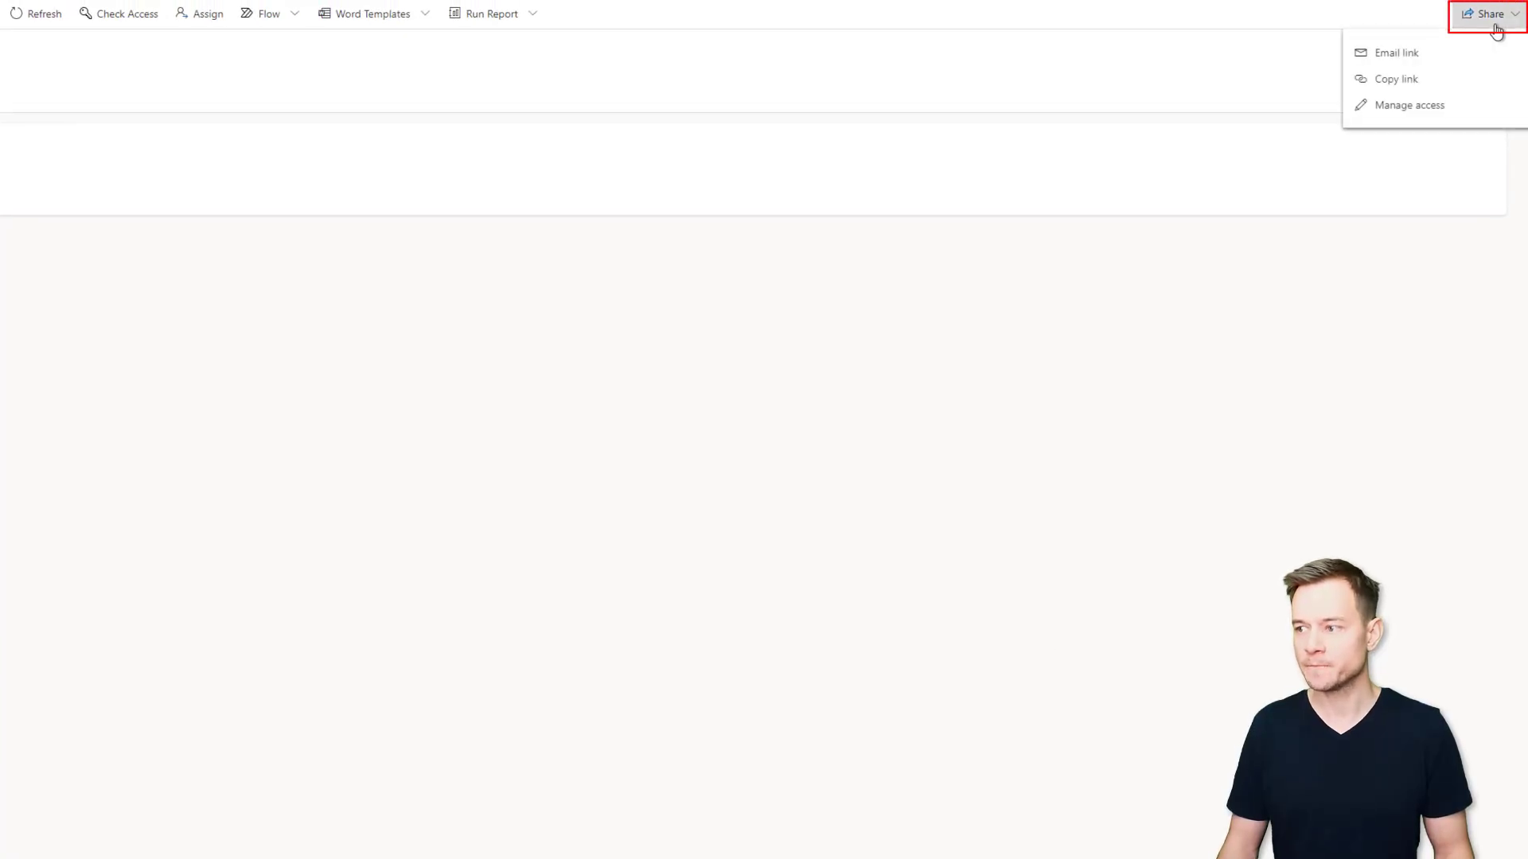
{"action": "left_click", "coordinate": [1427, 106]}
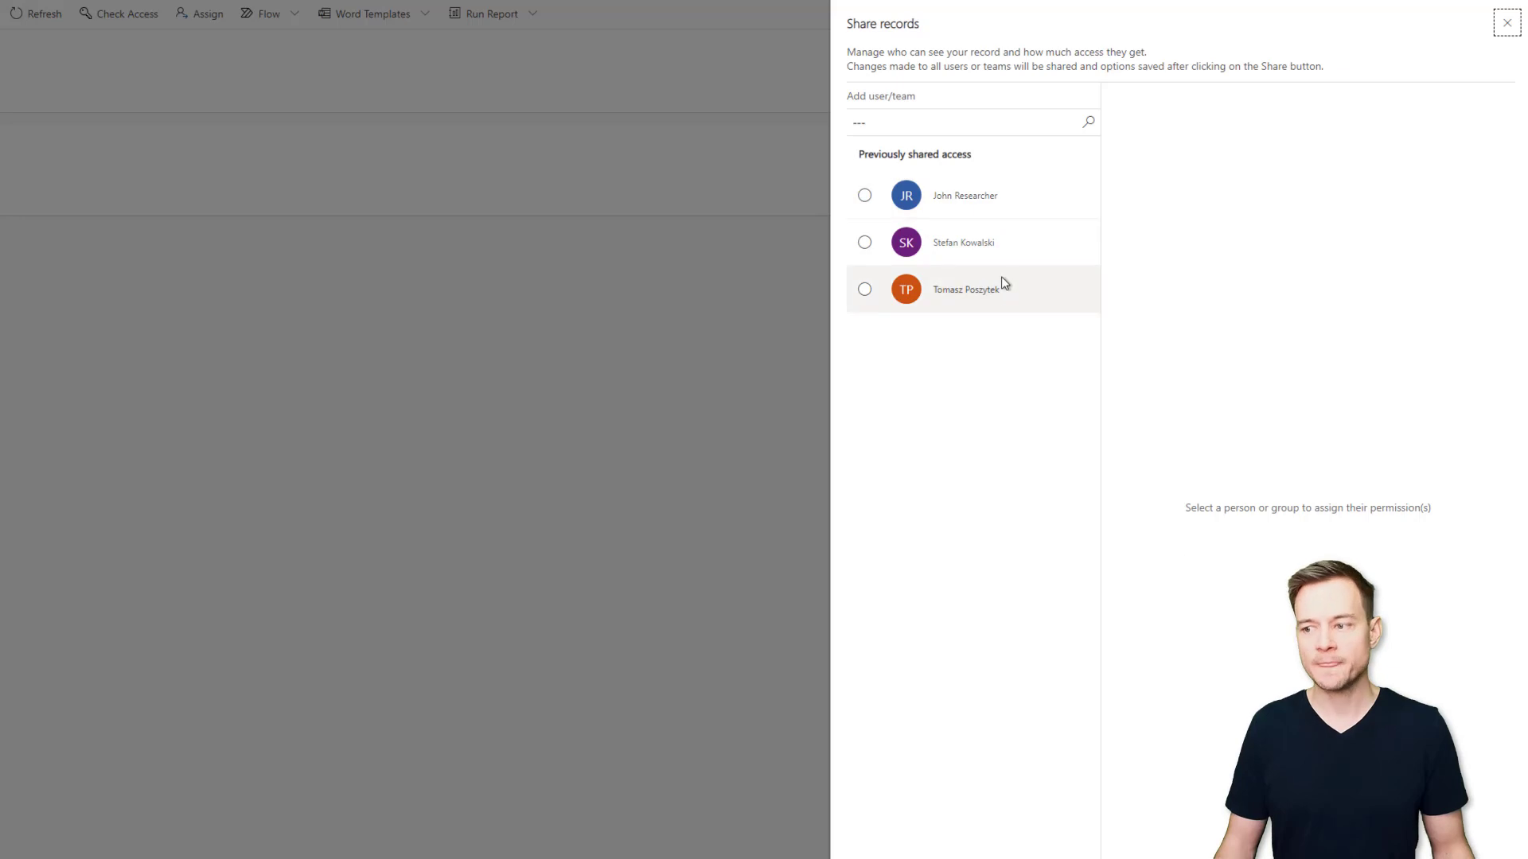
{"action": "left_click", "coordinate": [1010, 250]}
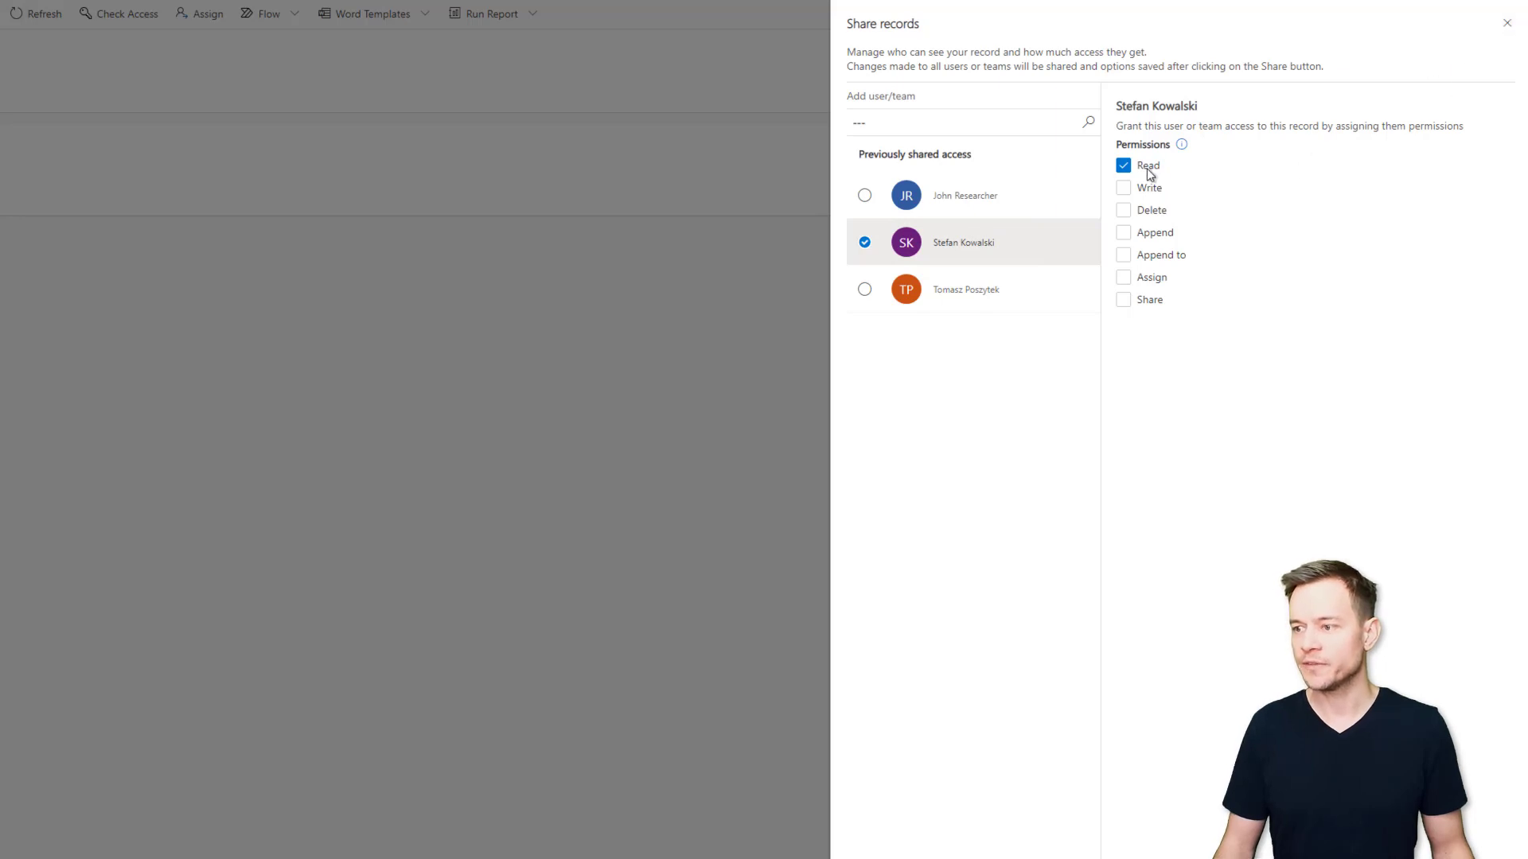
{"action": "left_click", "coordinate": [1508, 26]}
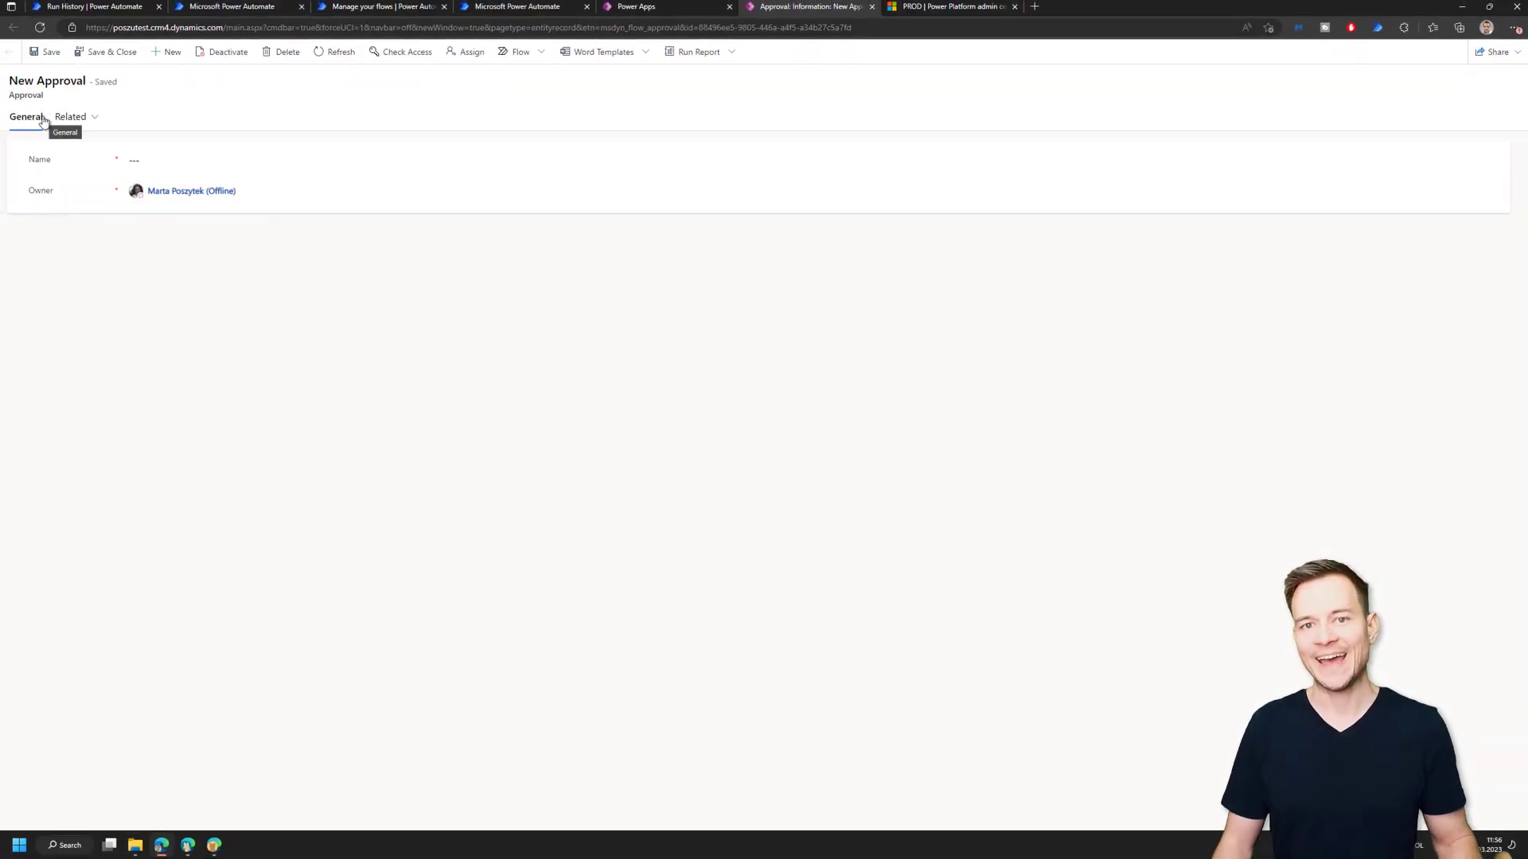
{"action": "left_click", "coordinate": [872, 6]}
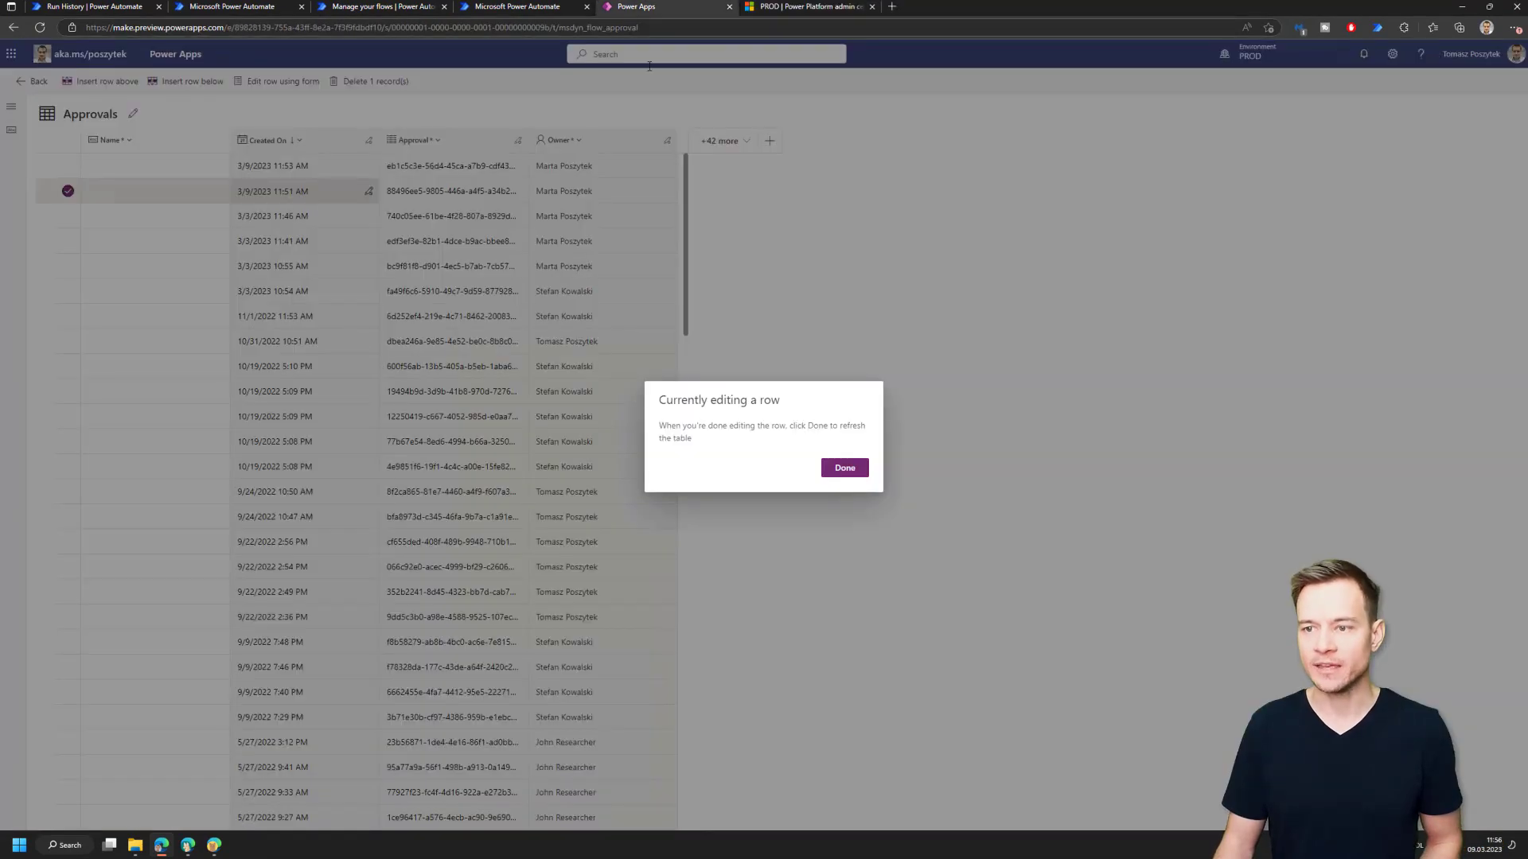
{"action": "left_click", "coordinate": [841, 469]}
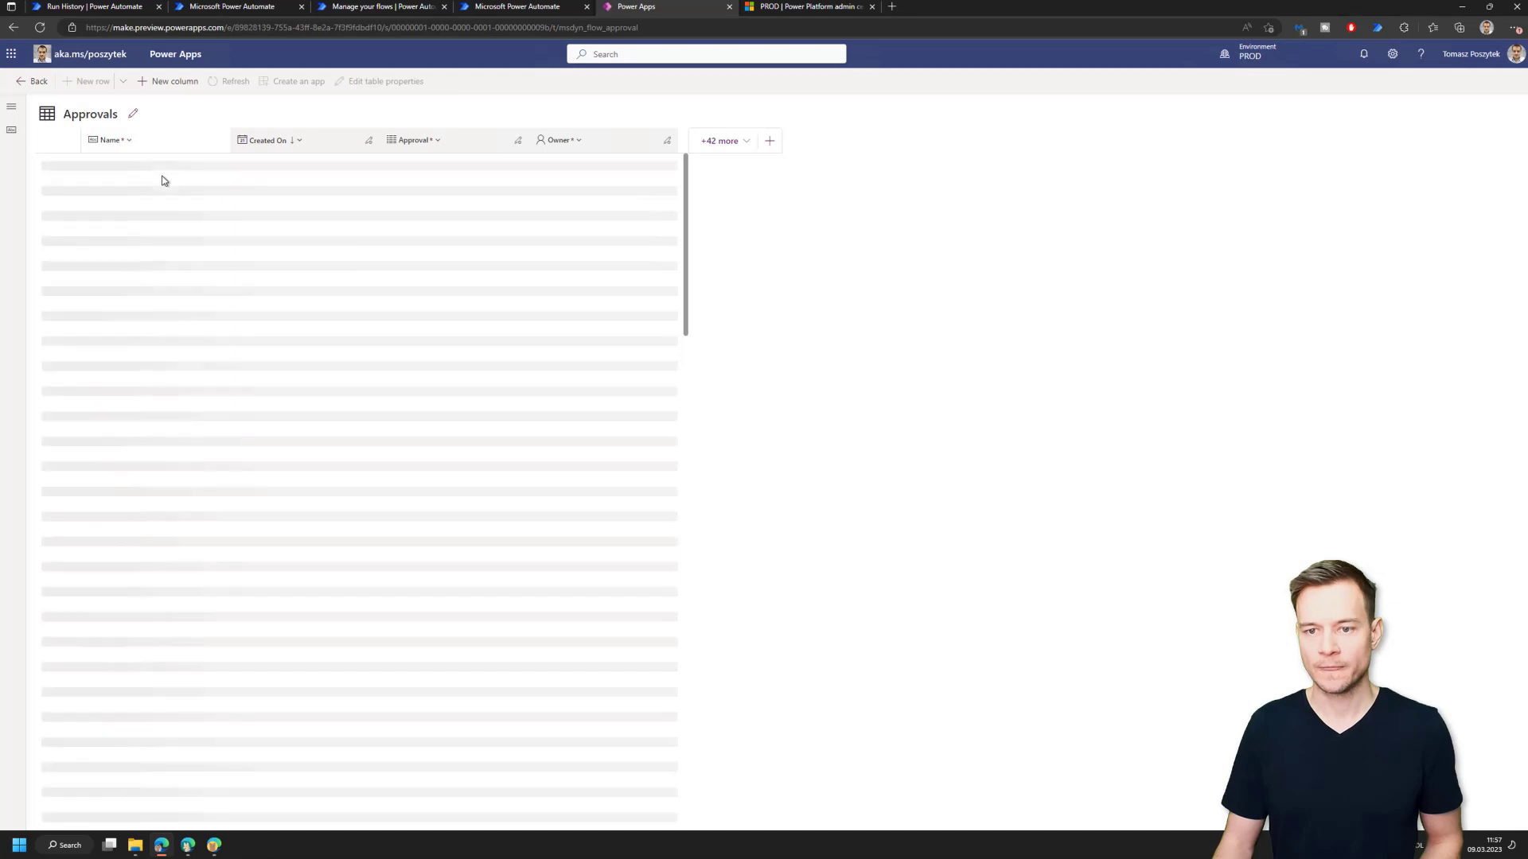
Open the approval created 3/9/2023 11:53 AM in its form and check the new assignee's access to it.
{"action": "left_click", "coordinate": [67, 166]}
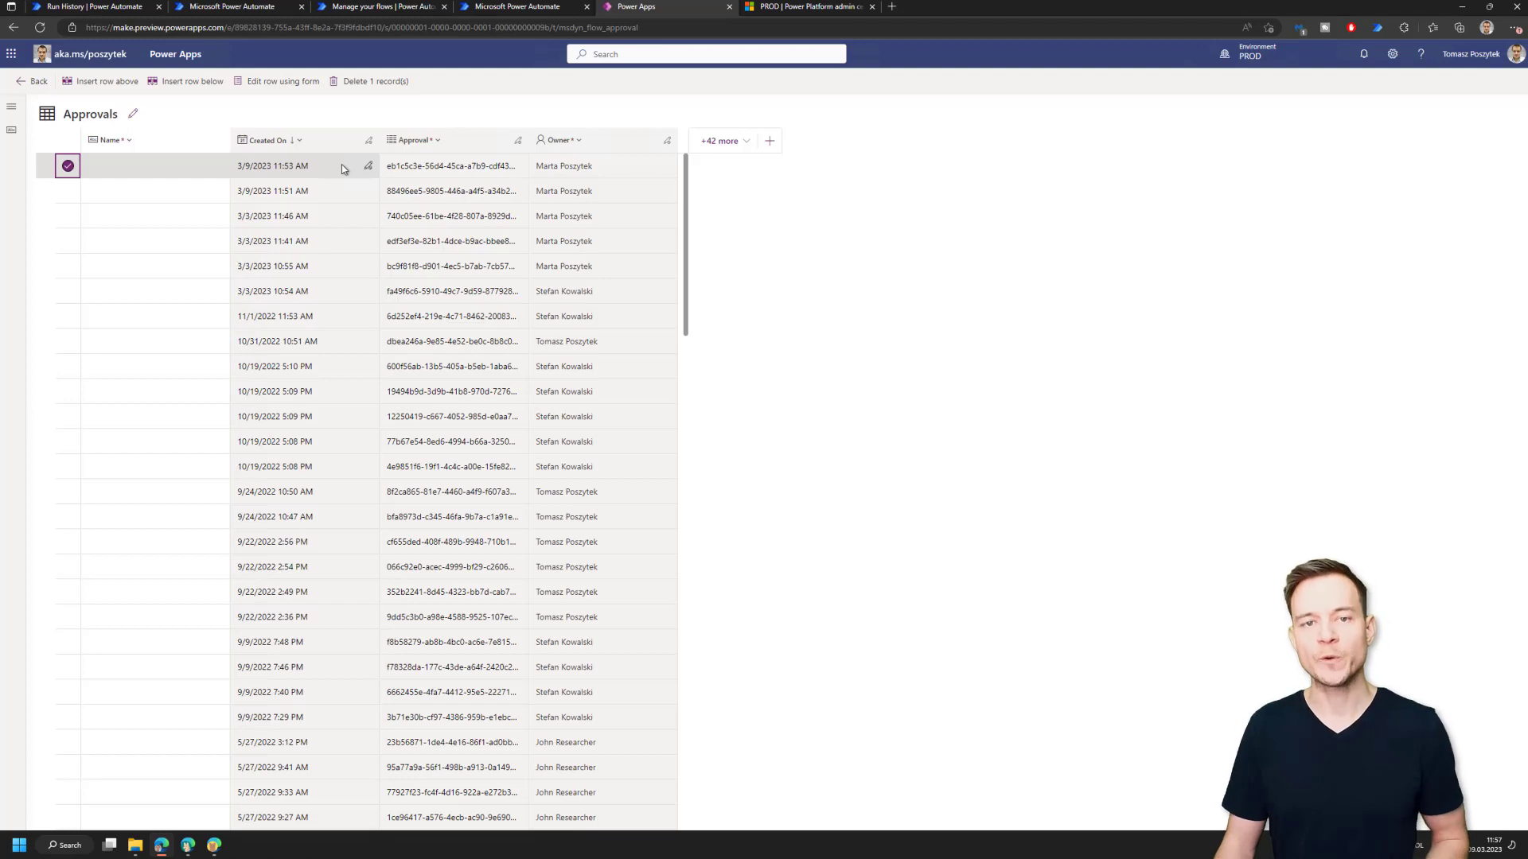
{"action": "left_click", "coordinate": [292, 82]}
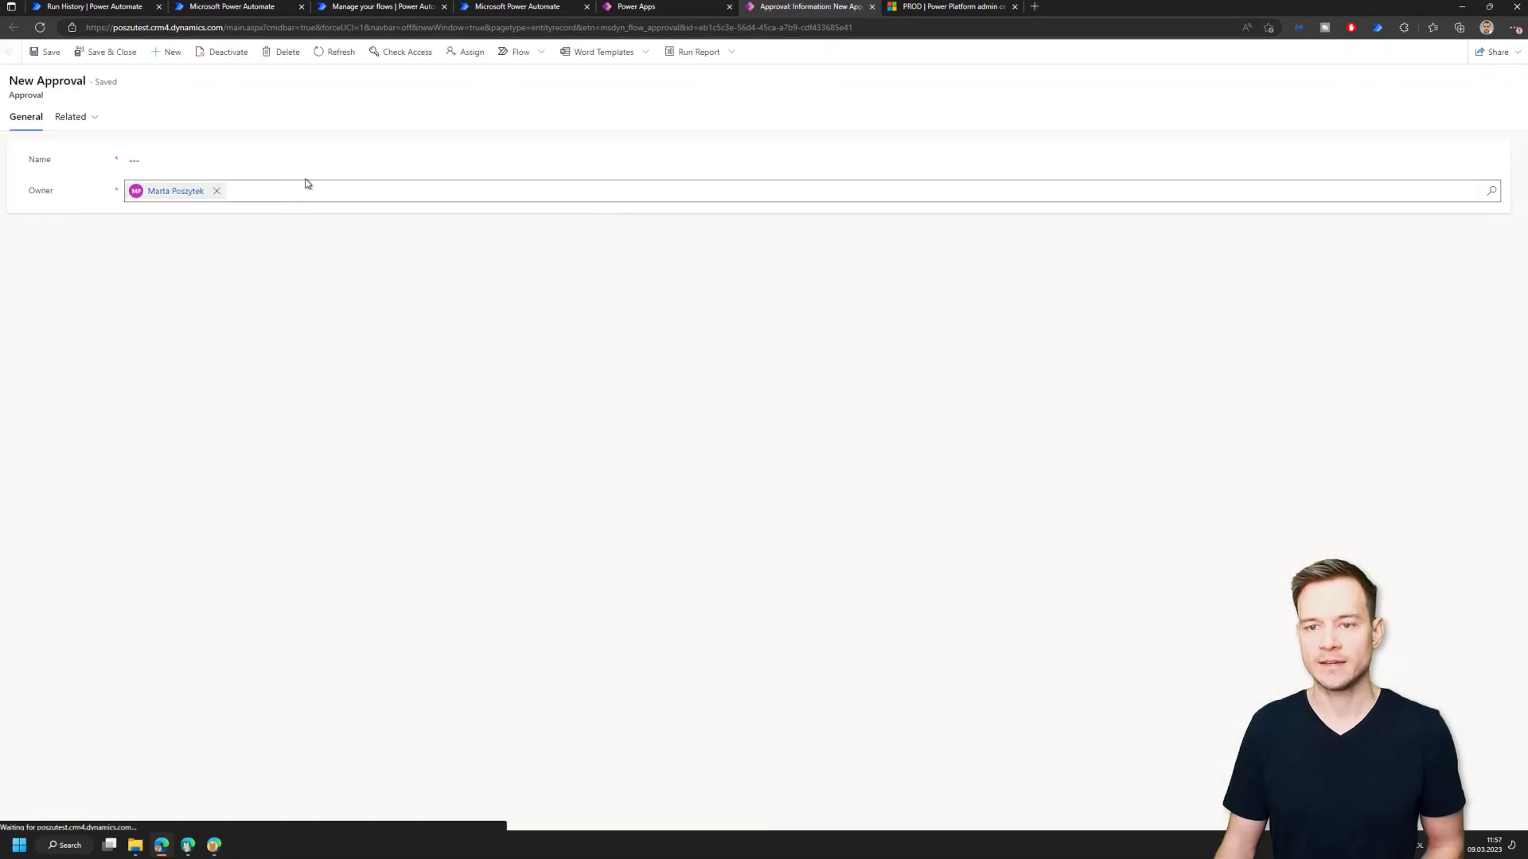
{"action": "left_click", "coordinate": [416, 54]}
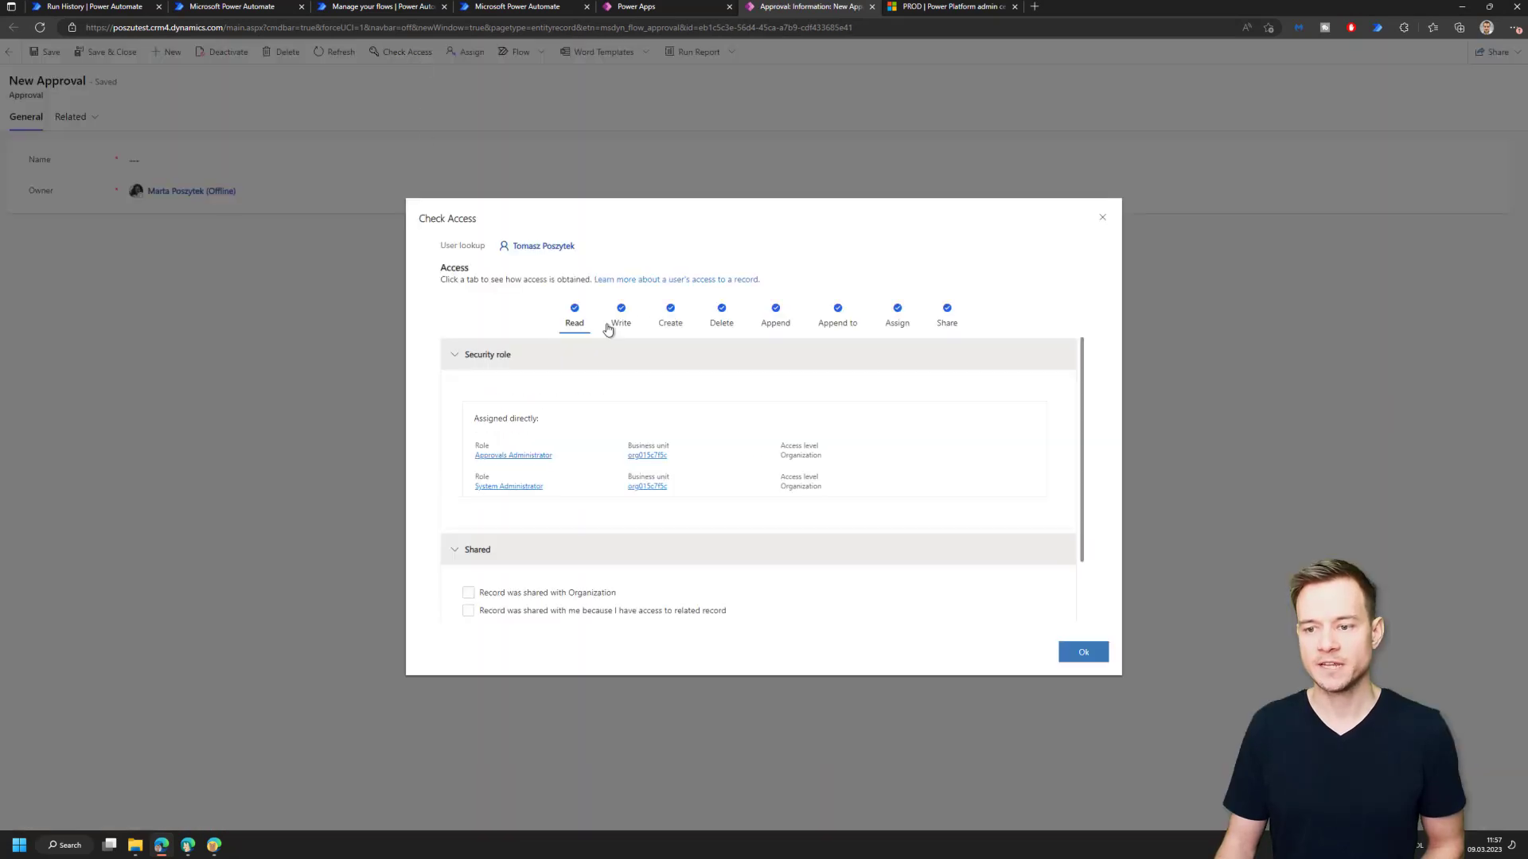
{"action": "left_click", "coordinate": [586, 249]}
{"action": "type", "text": "stef"}
{"action": "left_click", "coordinate": [557, 293]}
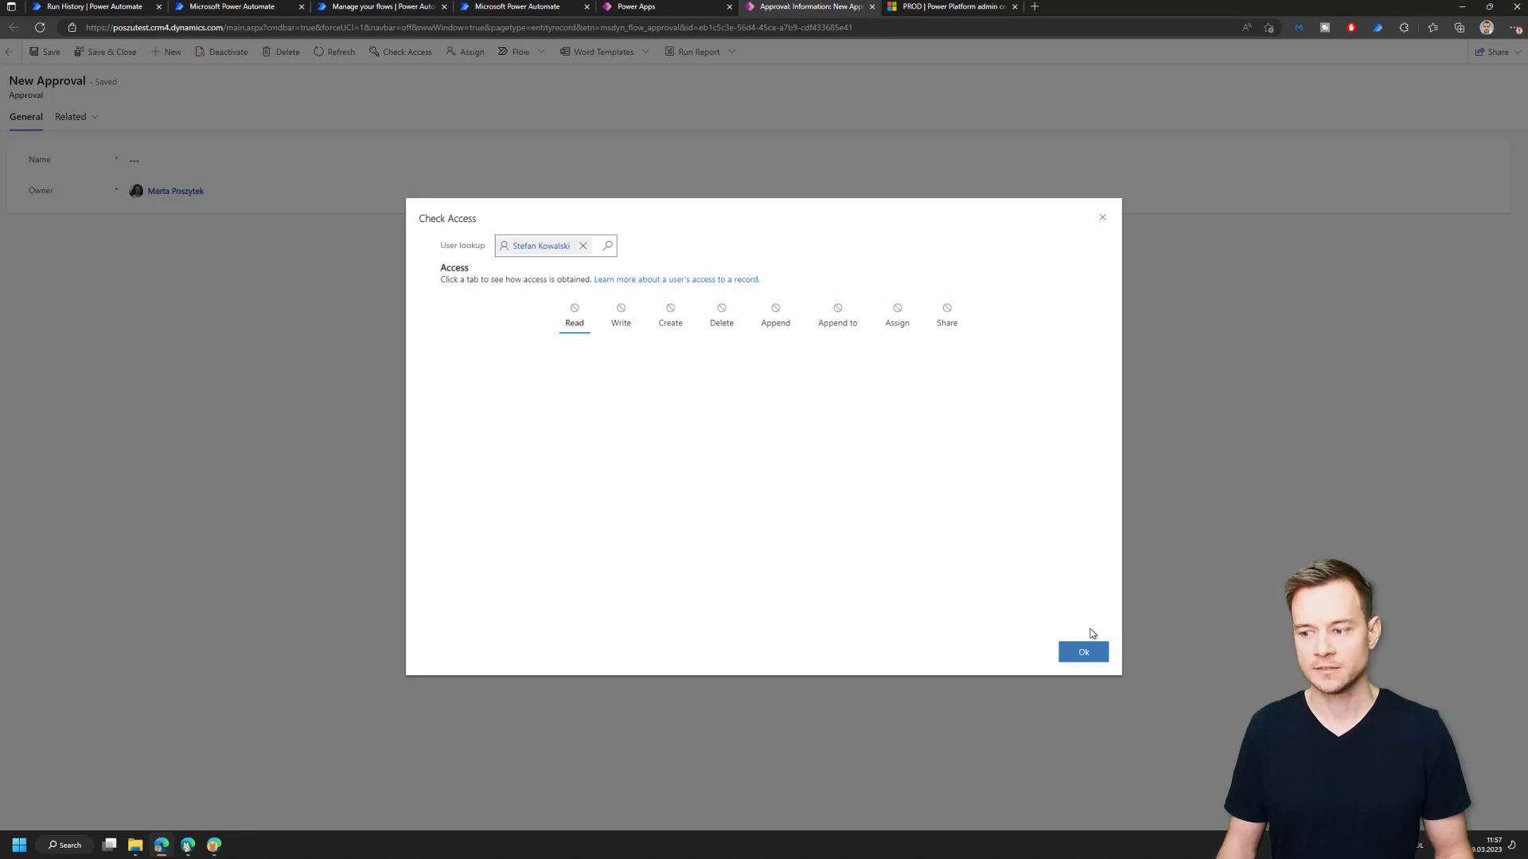
{"action": "left_click", "coordinate": [1083, 651]}
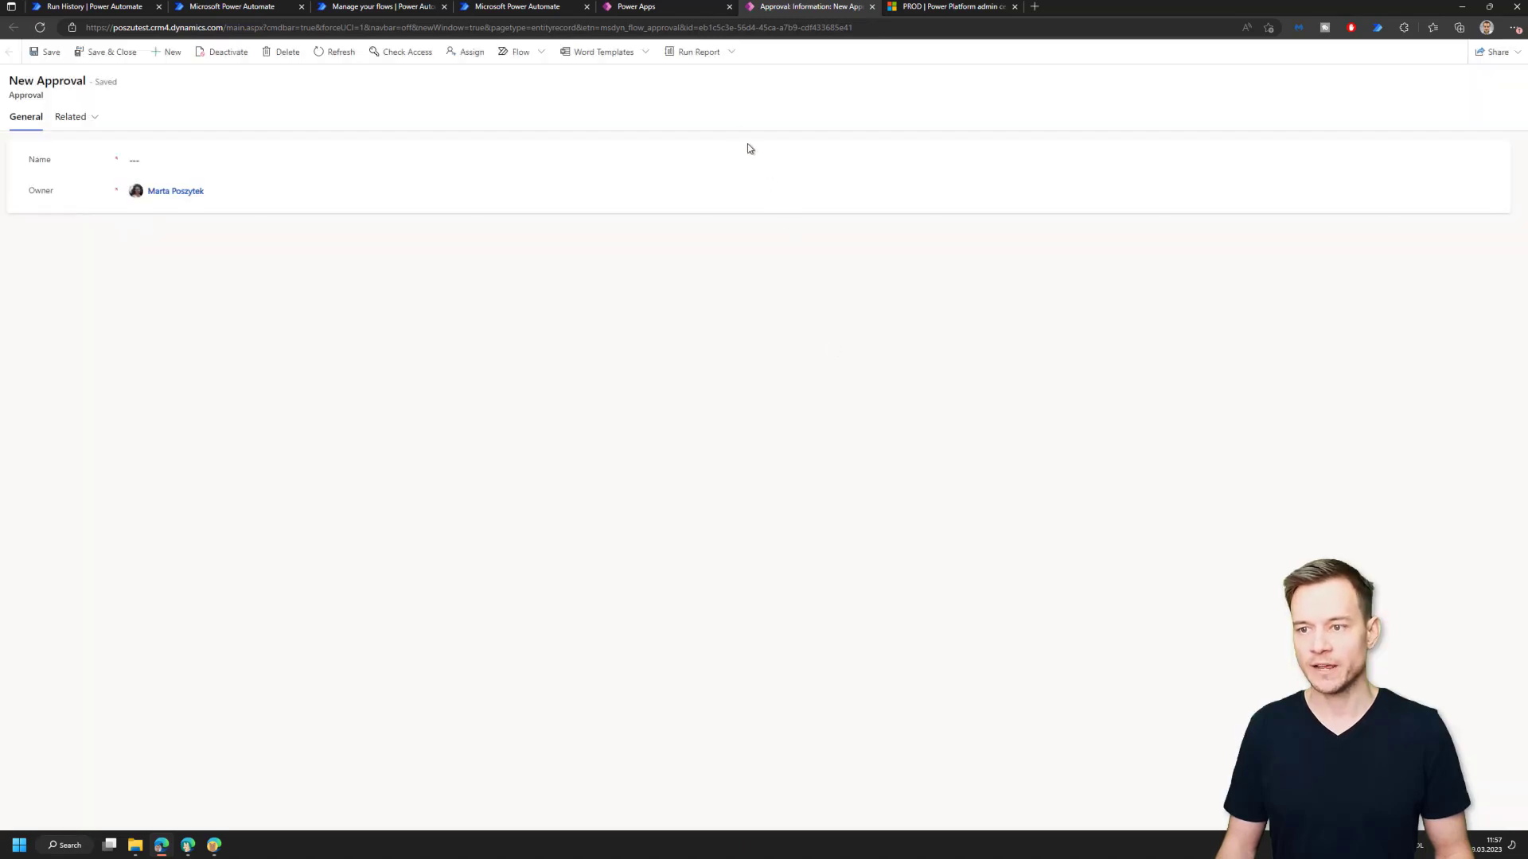
Open the sharing access settings of the 11:53 AM approval and add the new assignee to the users it is shared with.
{"action": "left_click", "coordinate": [1499, 53]}
{"action": "left_click", "coordinate": [1468, 128]}
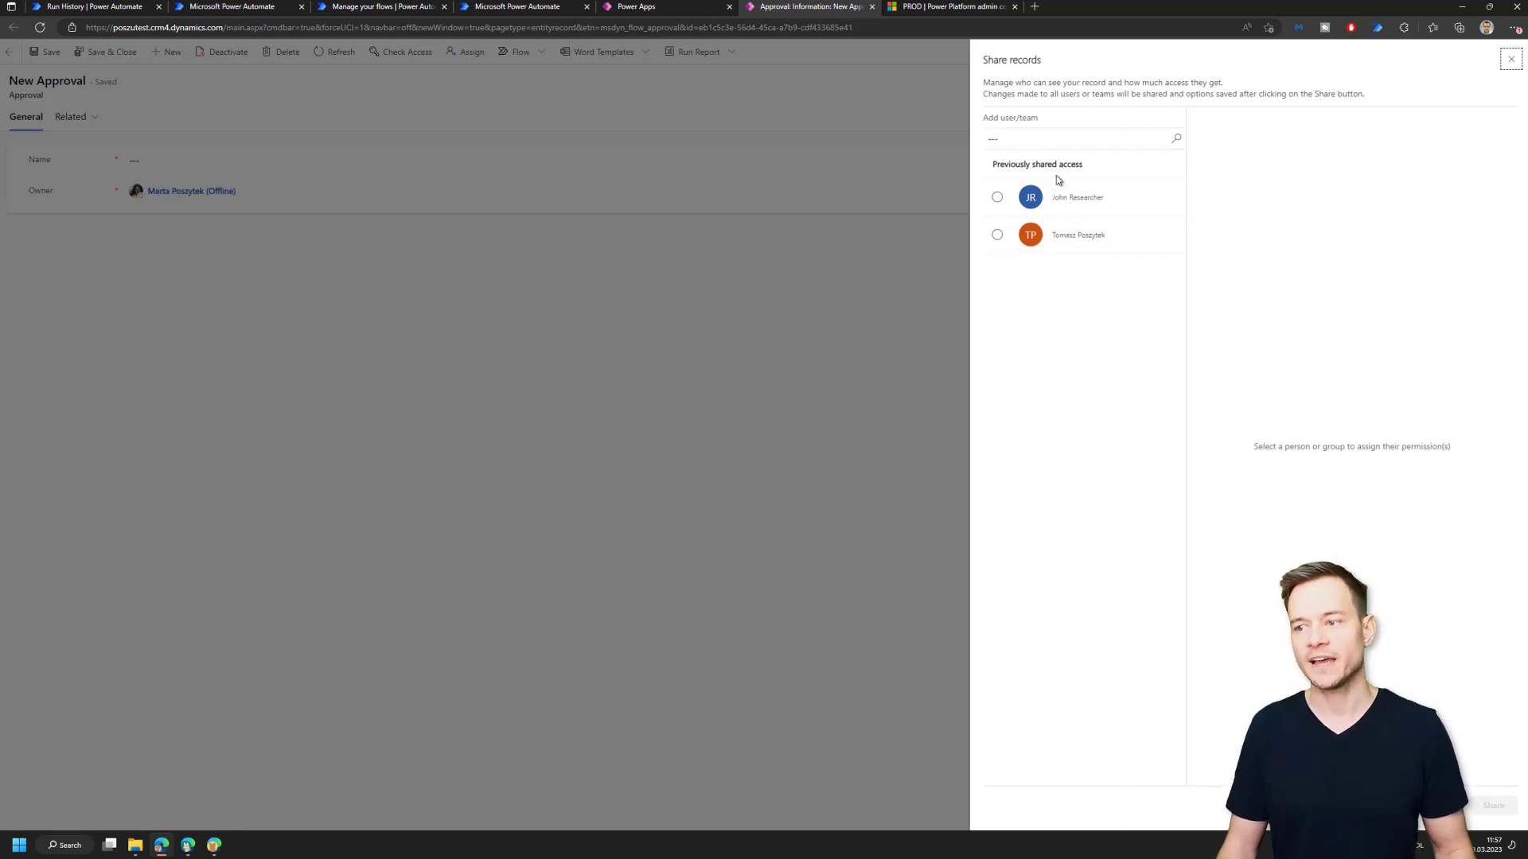
{"action": "left_click", "coordinate": [1041, 137]}
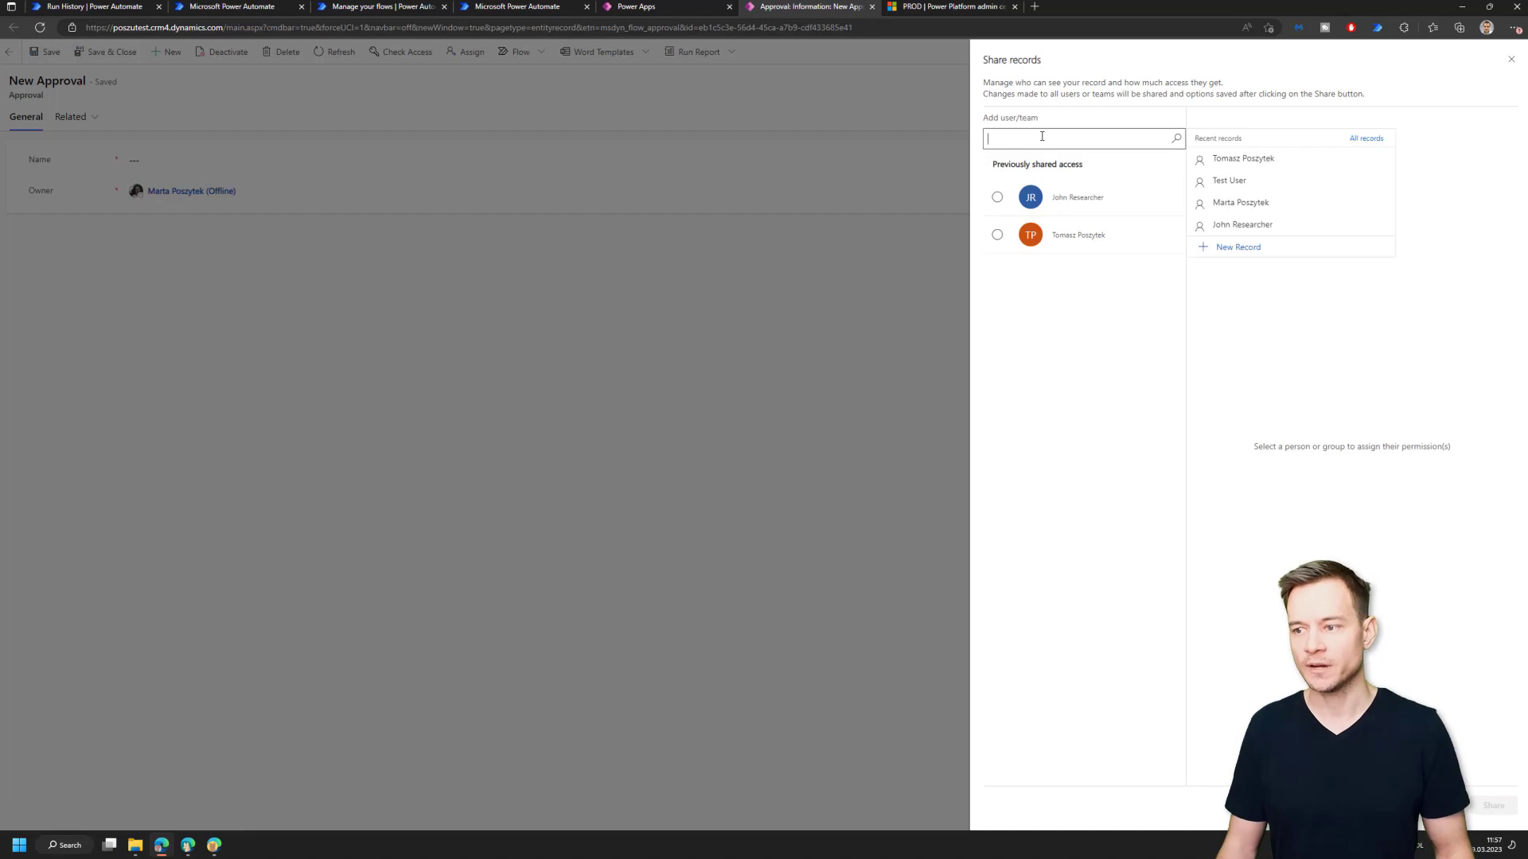
{"action": "type", "text": "staf"}
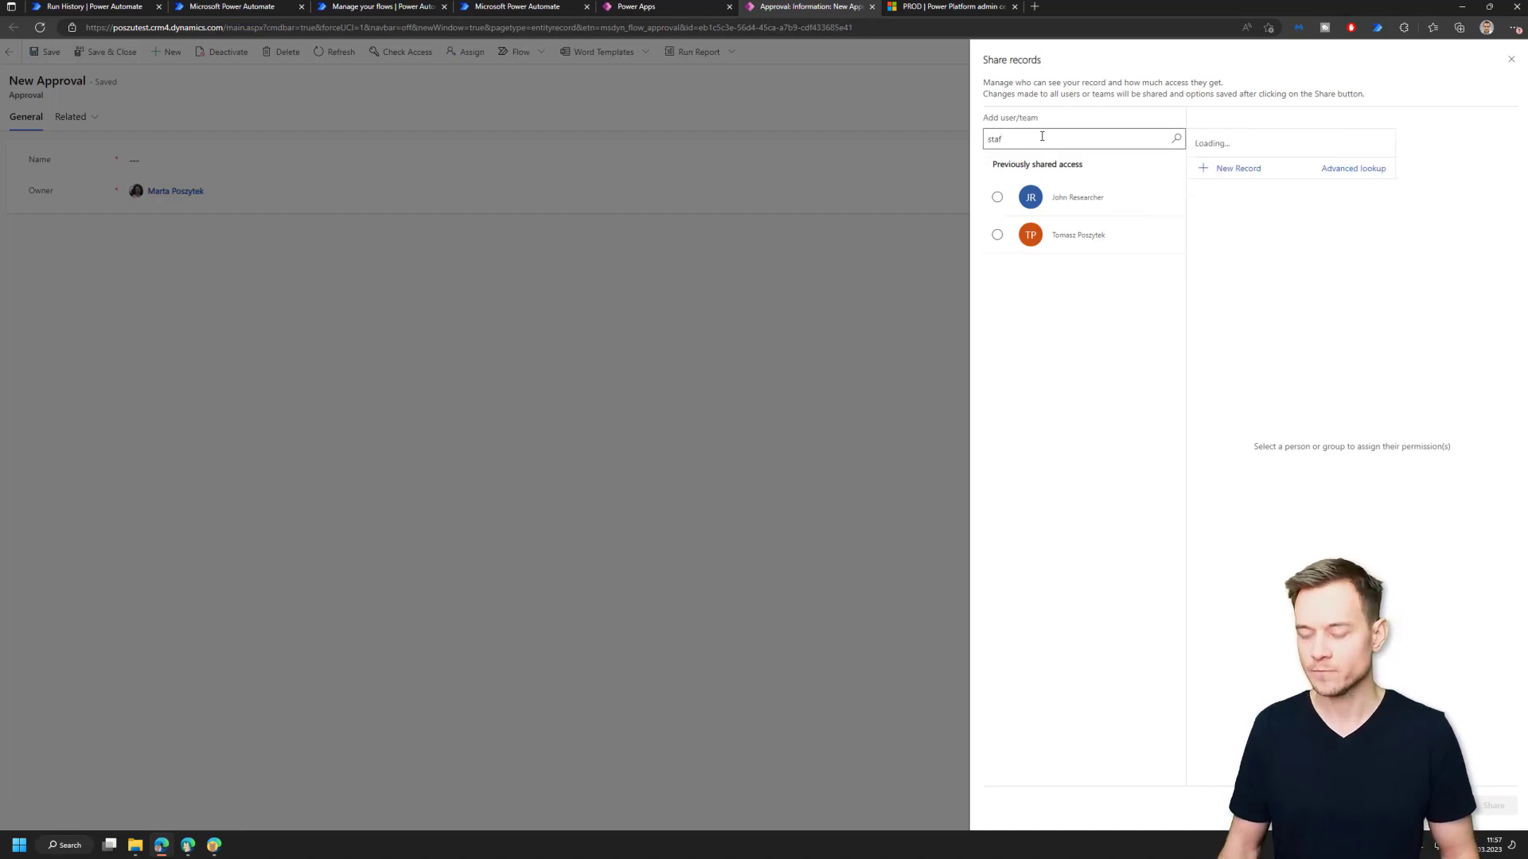
{"action": "key", "text": "BackSpace"}
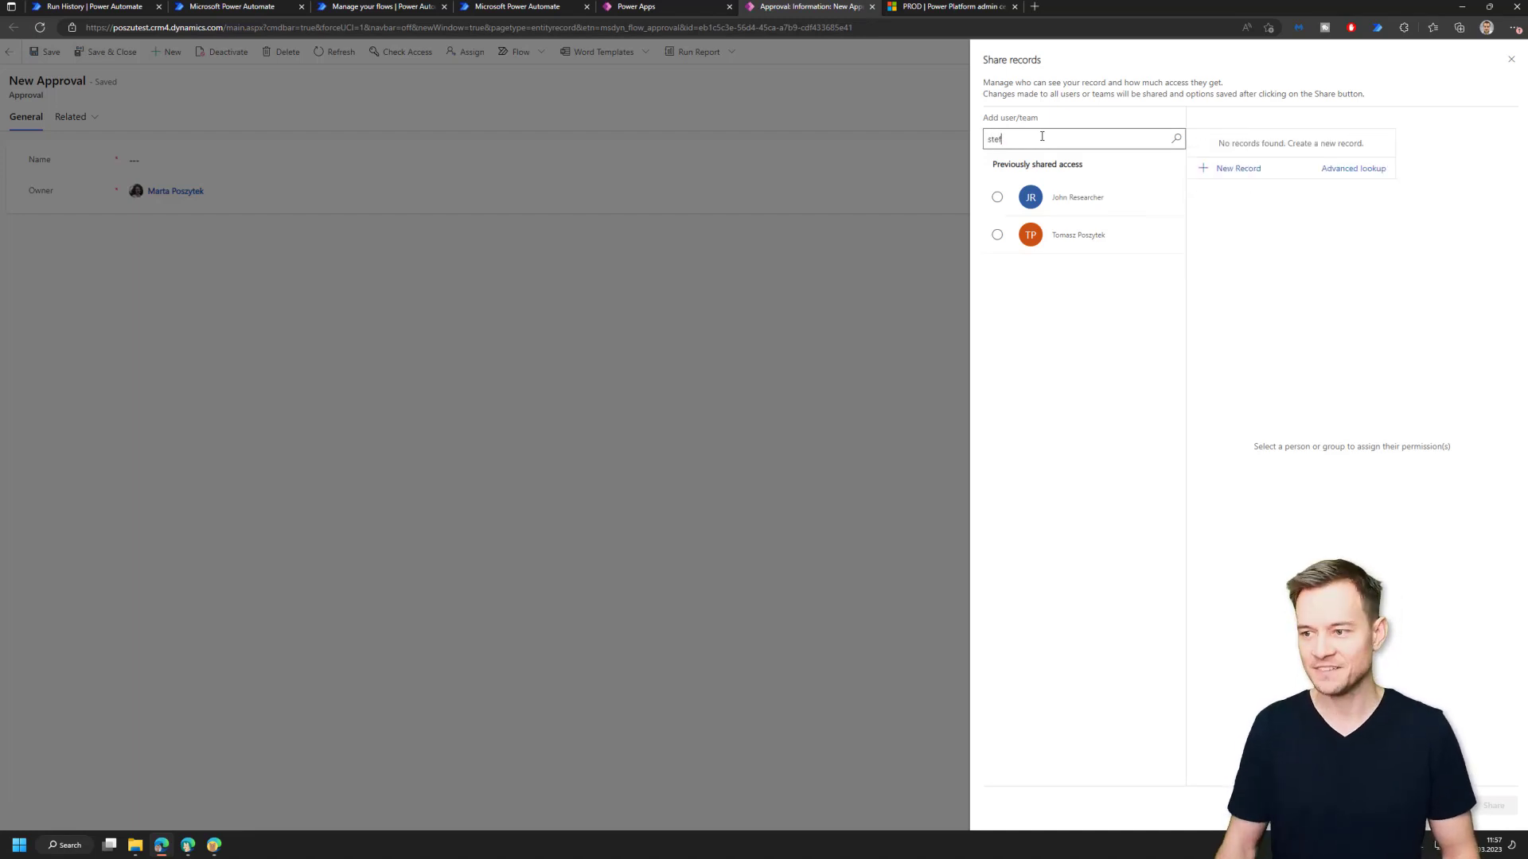
{"action": "left_click", "coordinate": [1202, 165]}
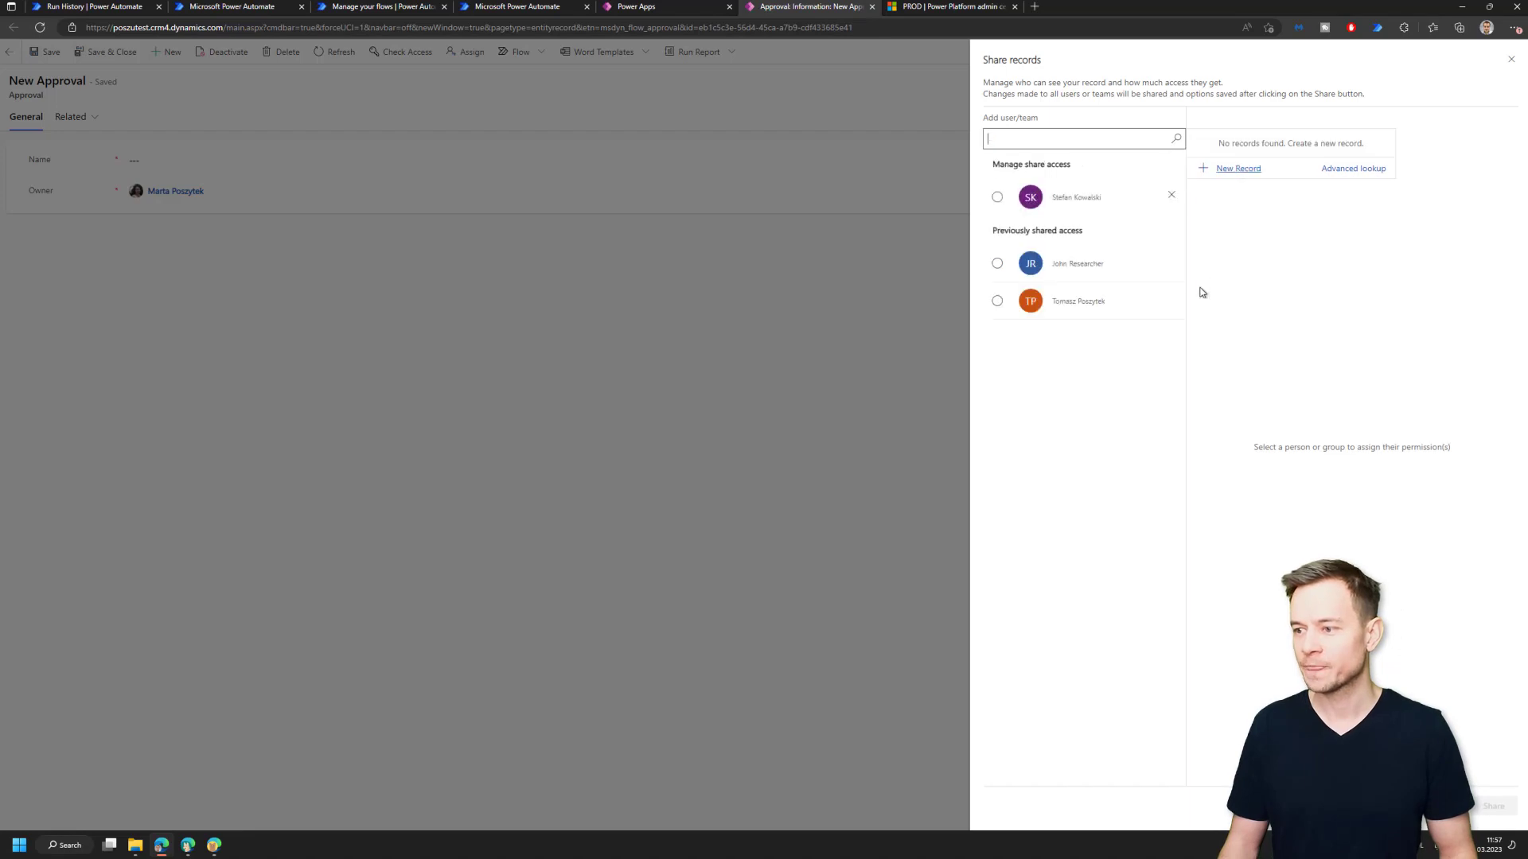
Grant the new assignee the Read permission on the approval and share the record.
{"action": "left_click", "coordinate": [1077, 194]}
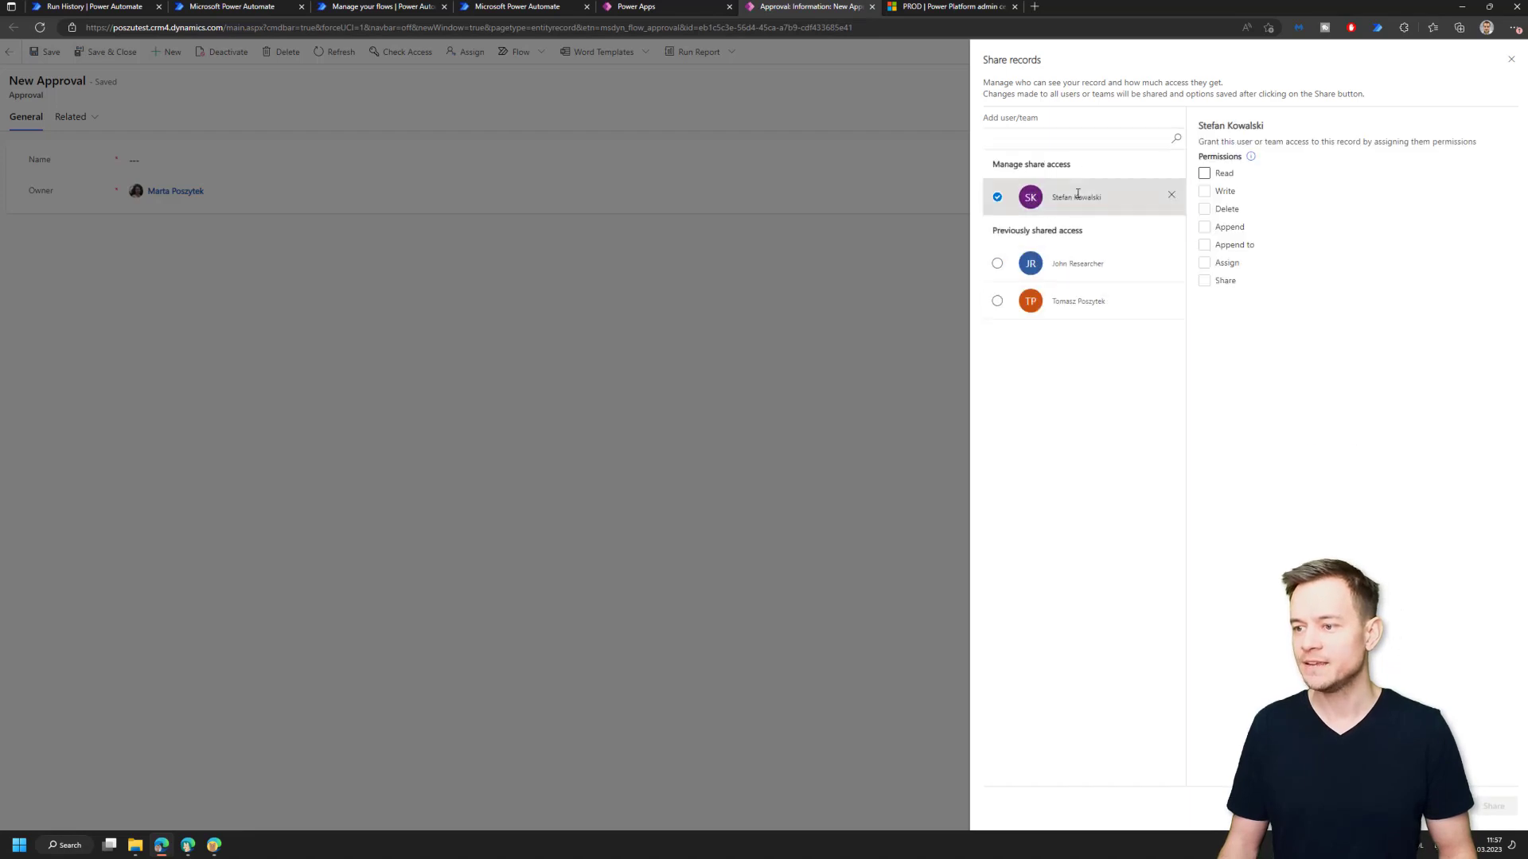
{"action": "left_click", "coordinate": [1205, 174]}
{"action": "left_click", "coordinate": [1485, 812]}
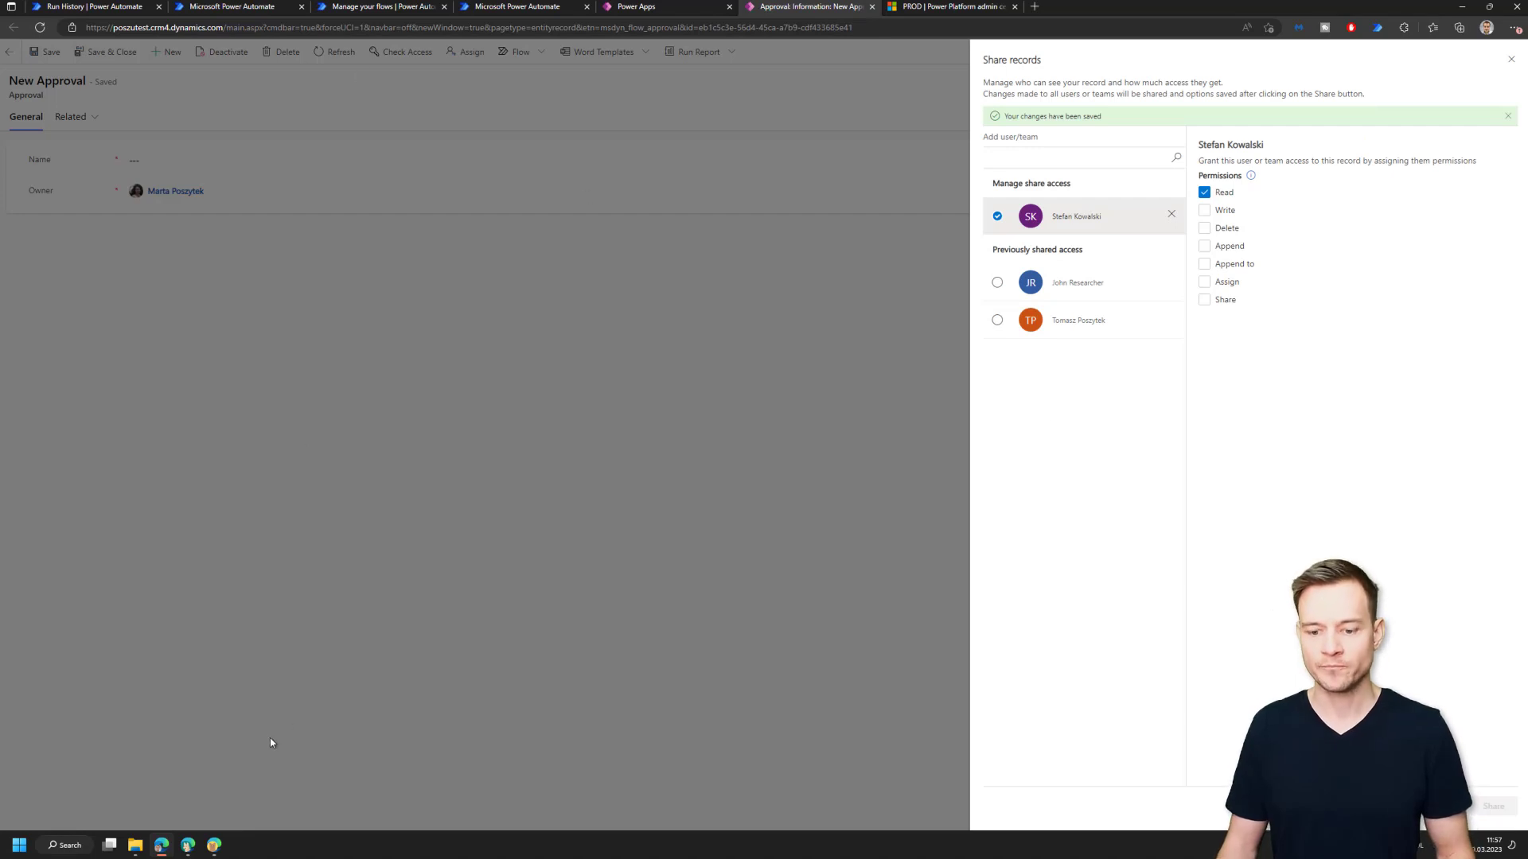
Switch to the new assignee's Power Automate session, dismiss the release announcement, and refresh the received approvals.
{"action": "left_click", "coordinate": [212, 844]}
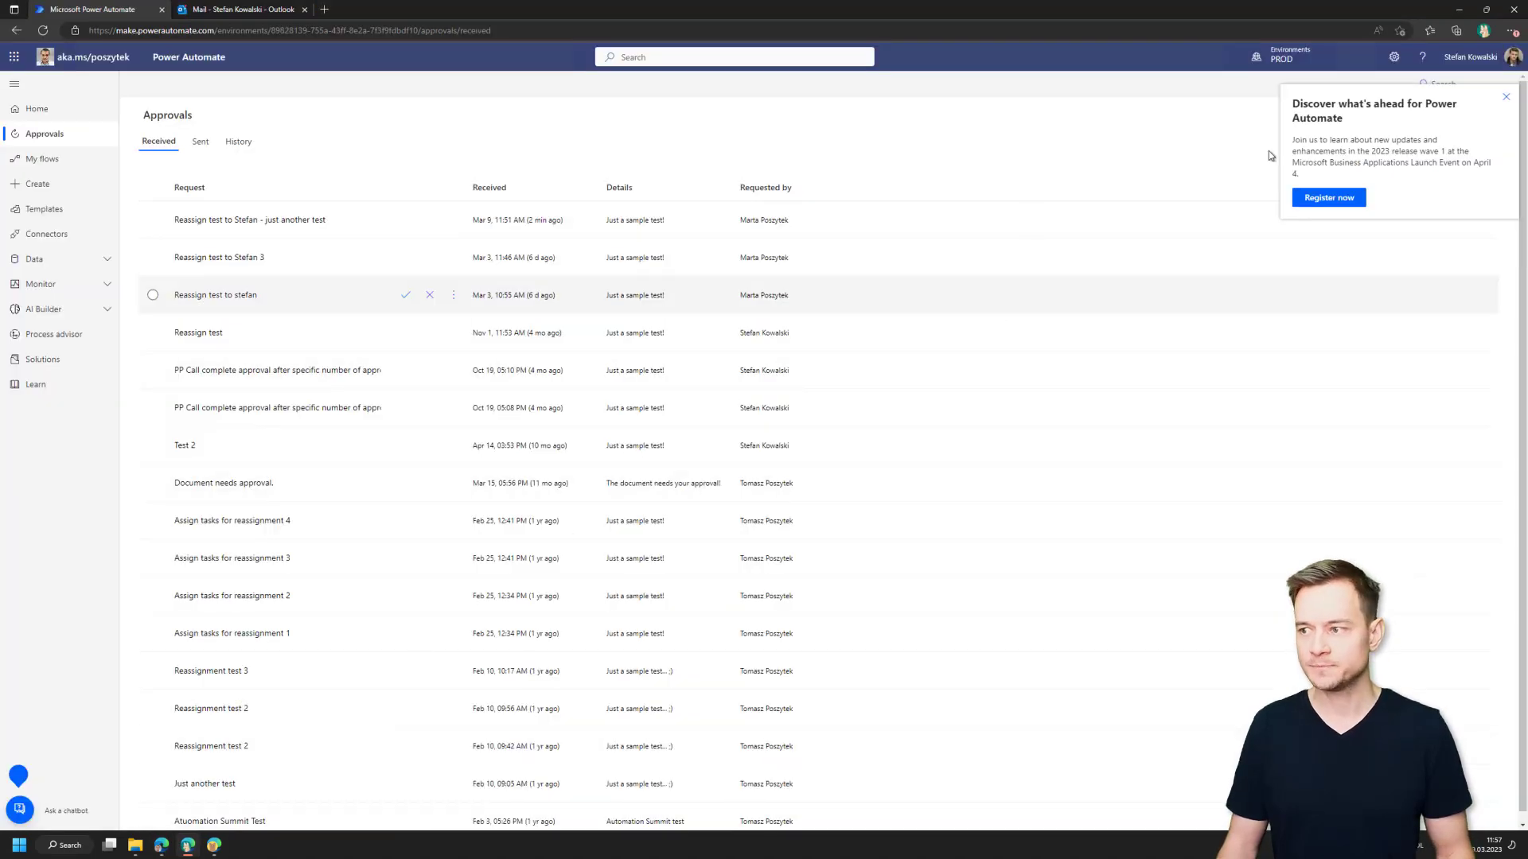
{"action": "left_click", "coordinate": [1506, 97]}
{"action": "key", "text": "F5"}
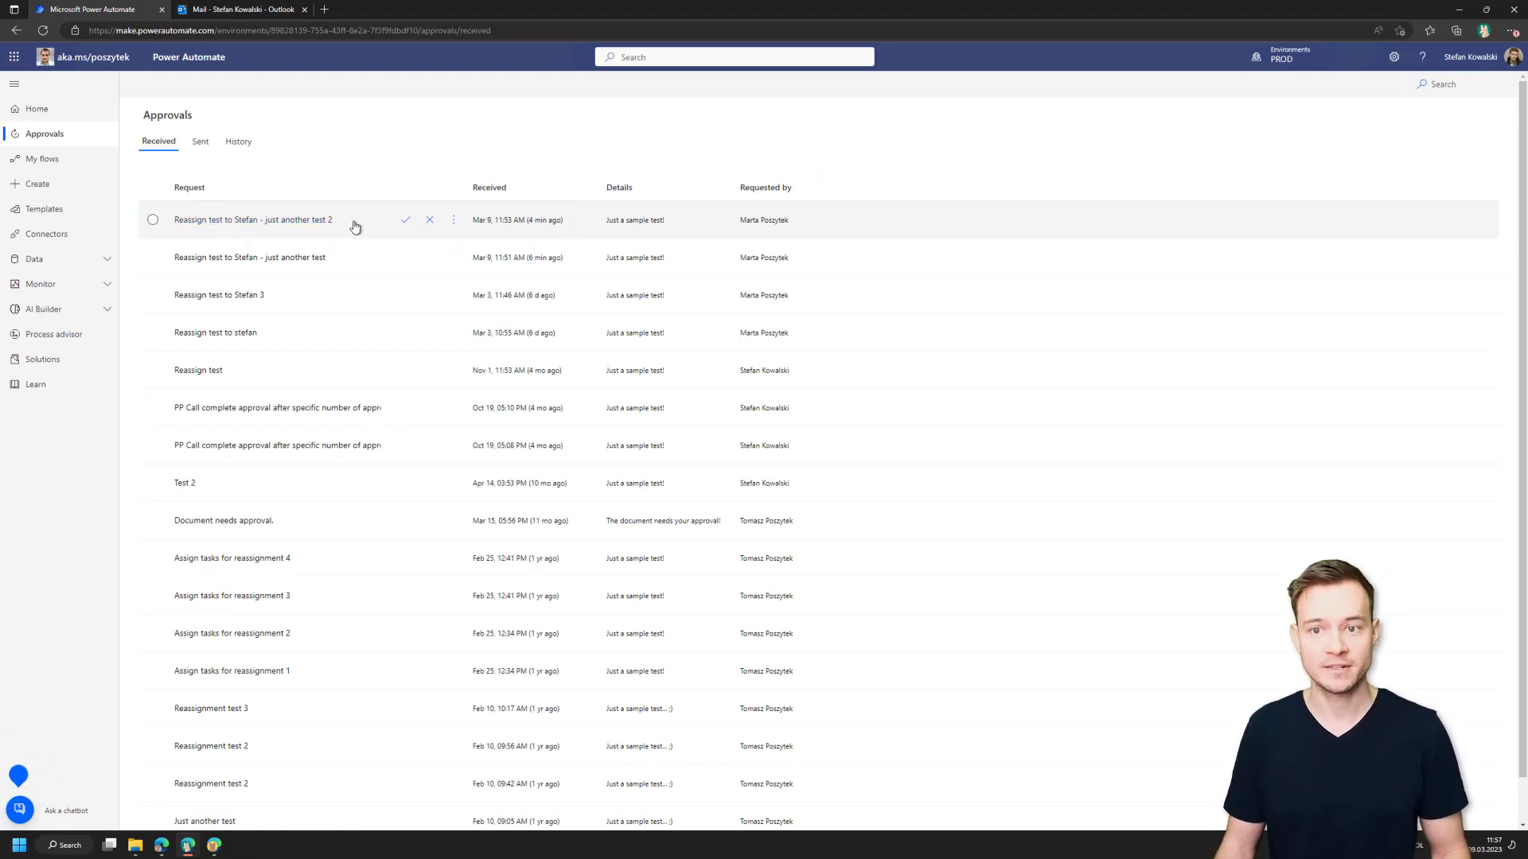
Return to the approval form, close its sharing settings, and open the "Reassign a task" flow for editing.
{"action": "left_click", "coordinate": [1461, 13]}
{"action": "left_click", "coordinate": [1514, 62]}
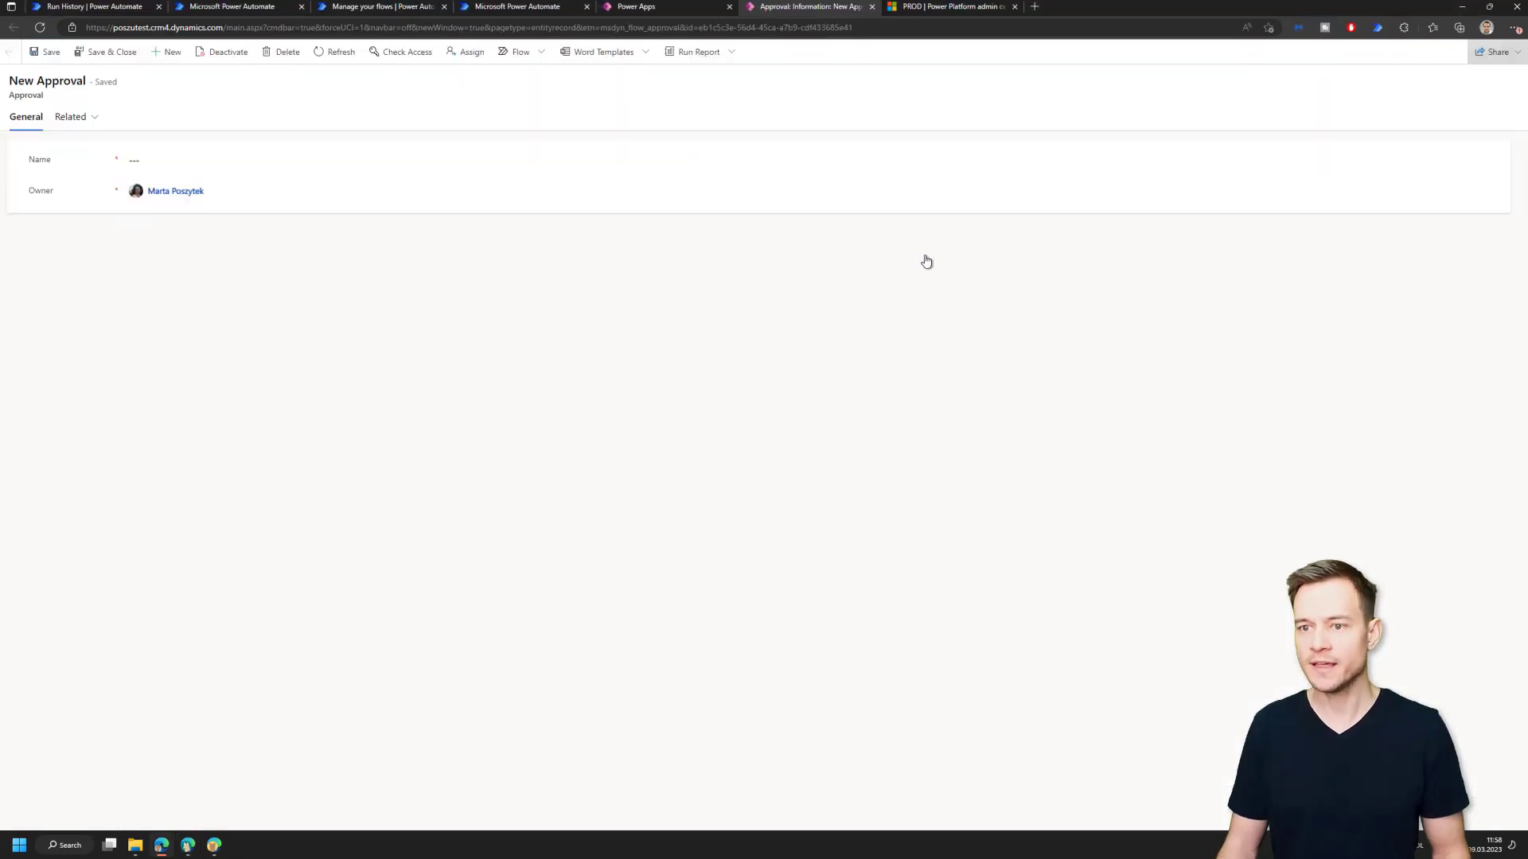
{"action": "left_click", "coordinate": [354, 7]}
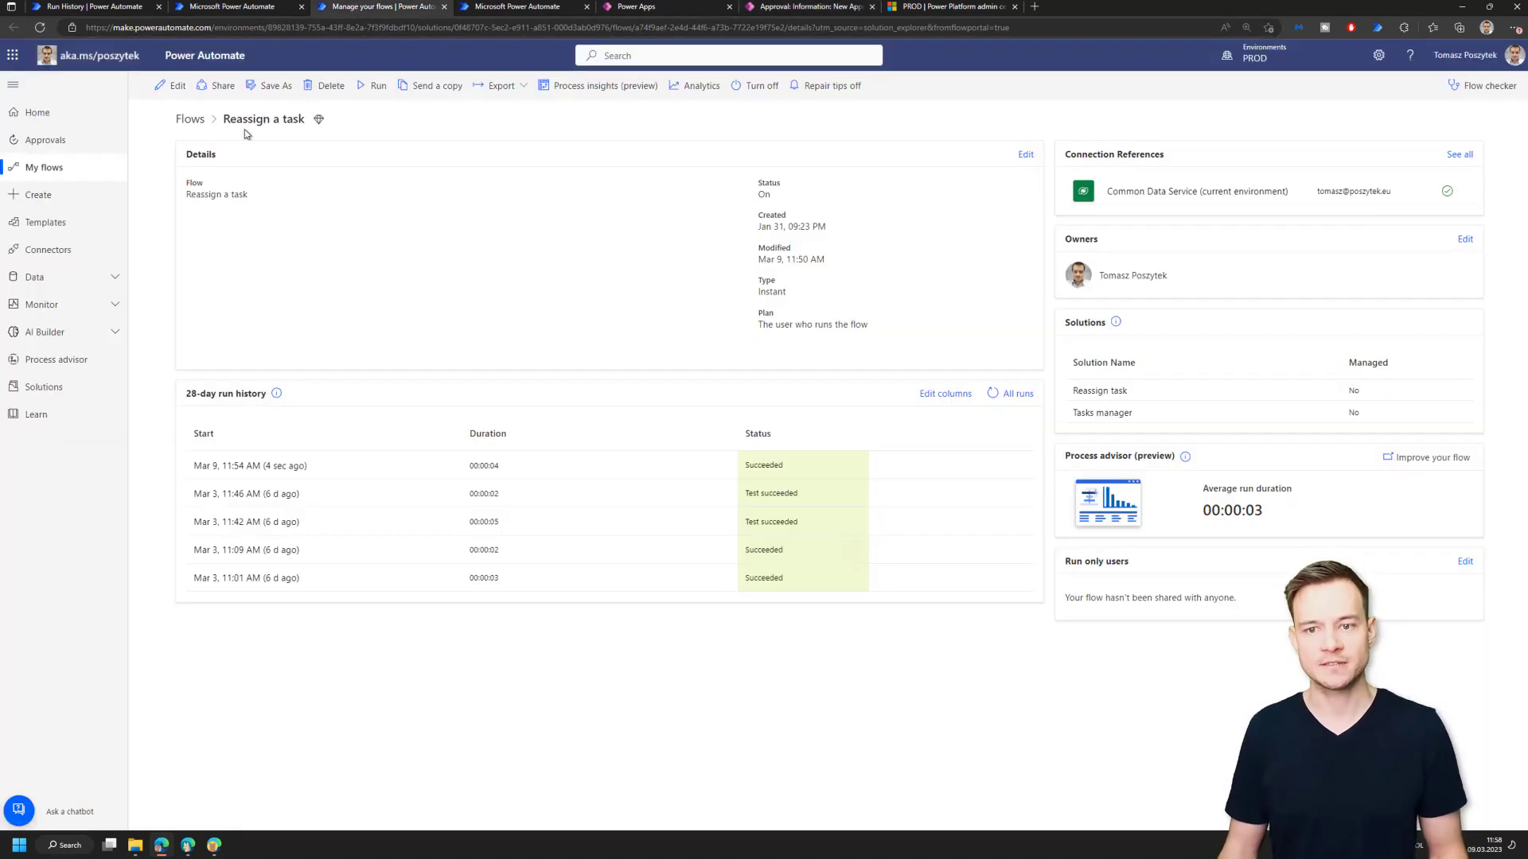
{"action": "left_click", "coordinate": [172, 85]}
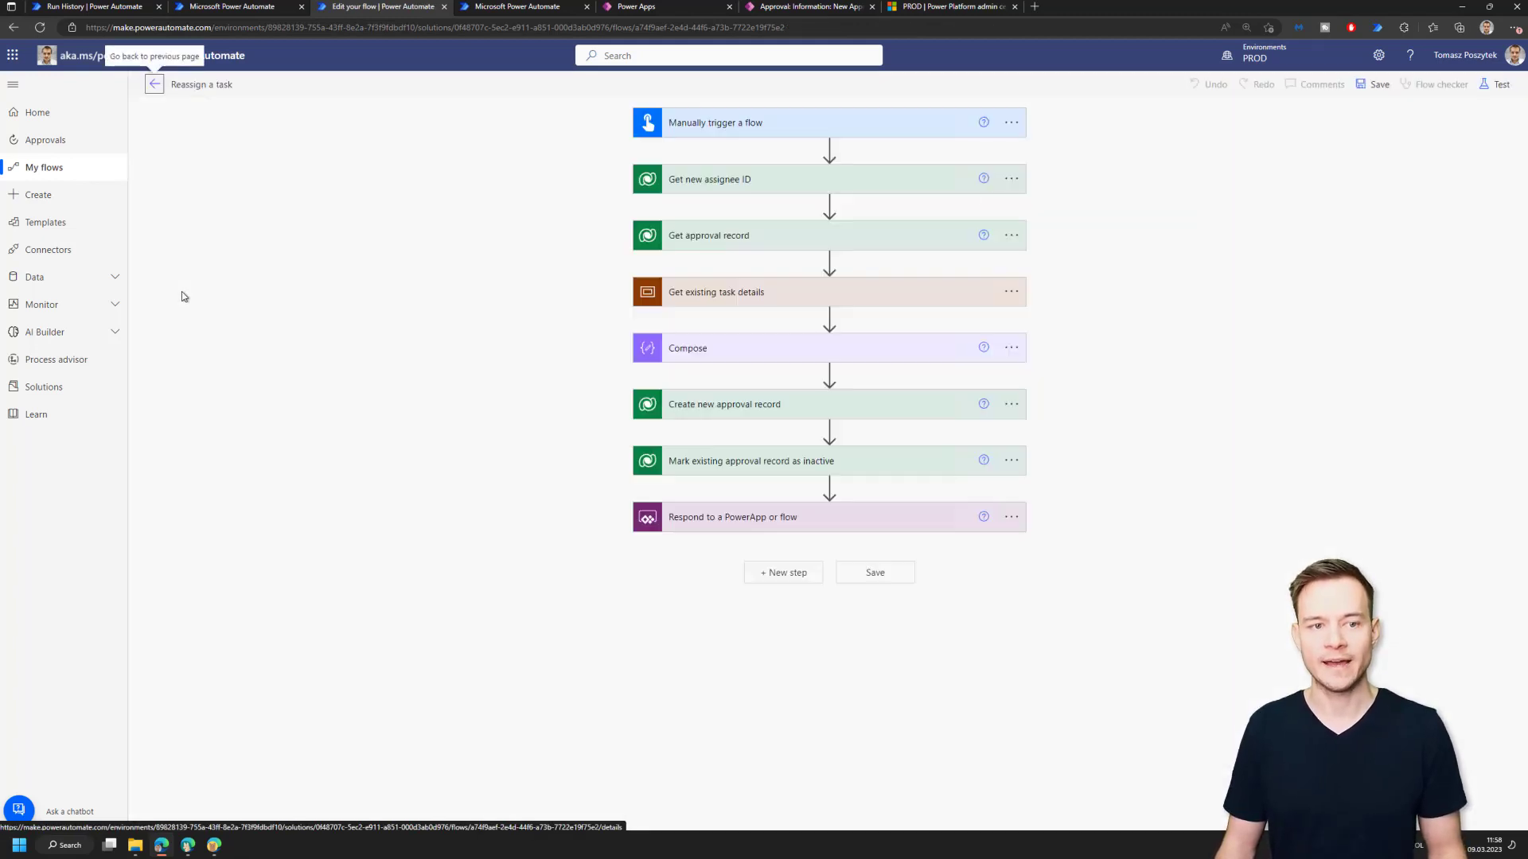
Insert a Microsoft Dataverse "Perform an unbound action" step between Compose and "Create new approval record".
{"action": "left_click", "coordinate": [830, 374]}
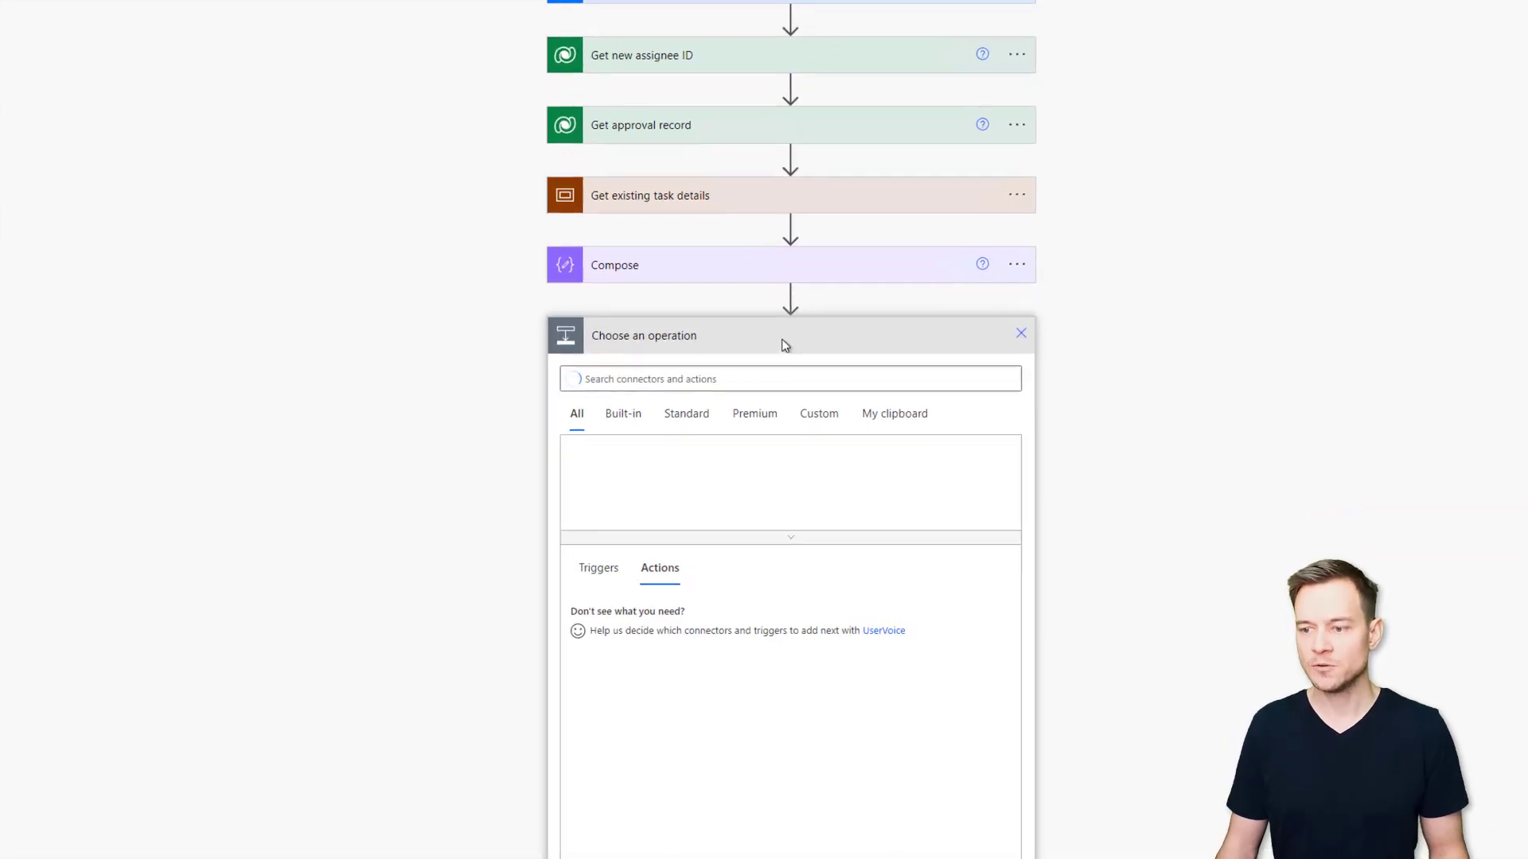
{"action": "left_click", "coordinate": [966, 470]}
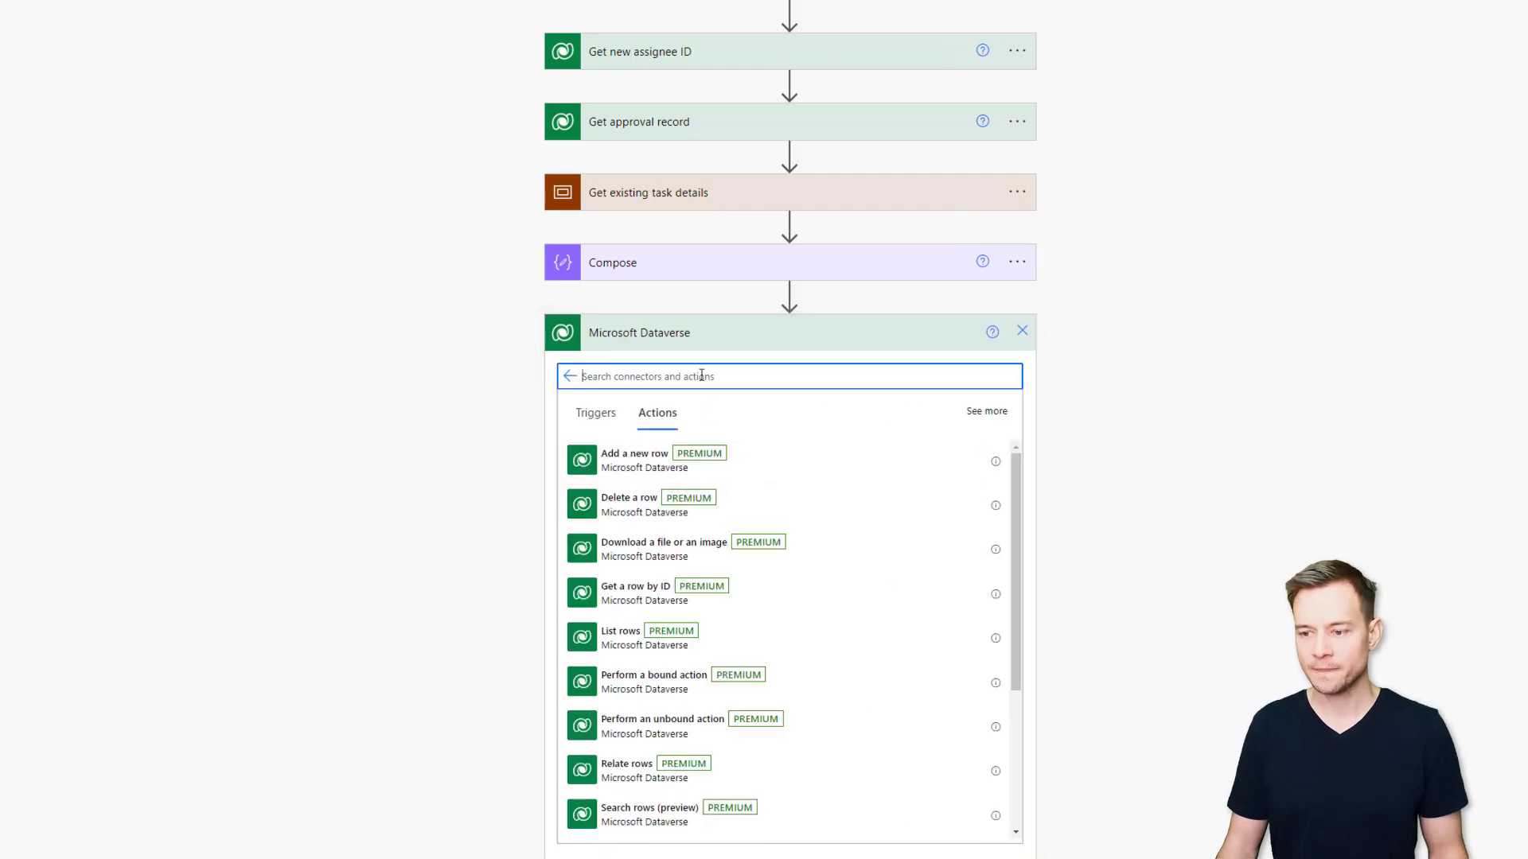
{"action": "type", "text": "unb"}
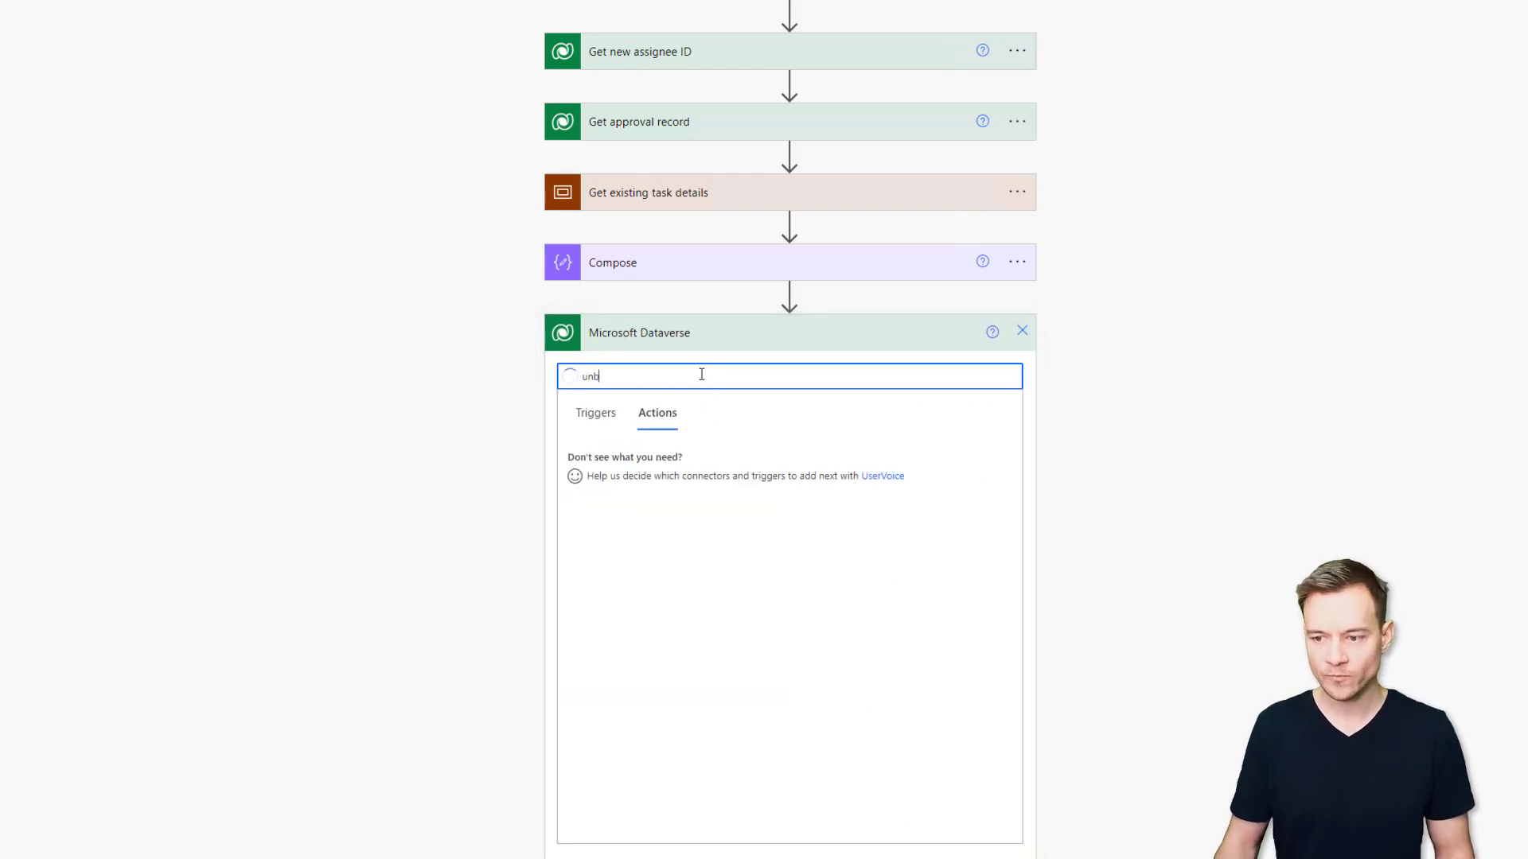
{"action": "left_click", "coordinate": [634, 476]}
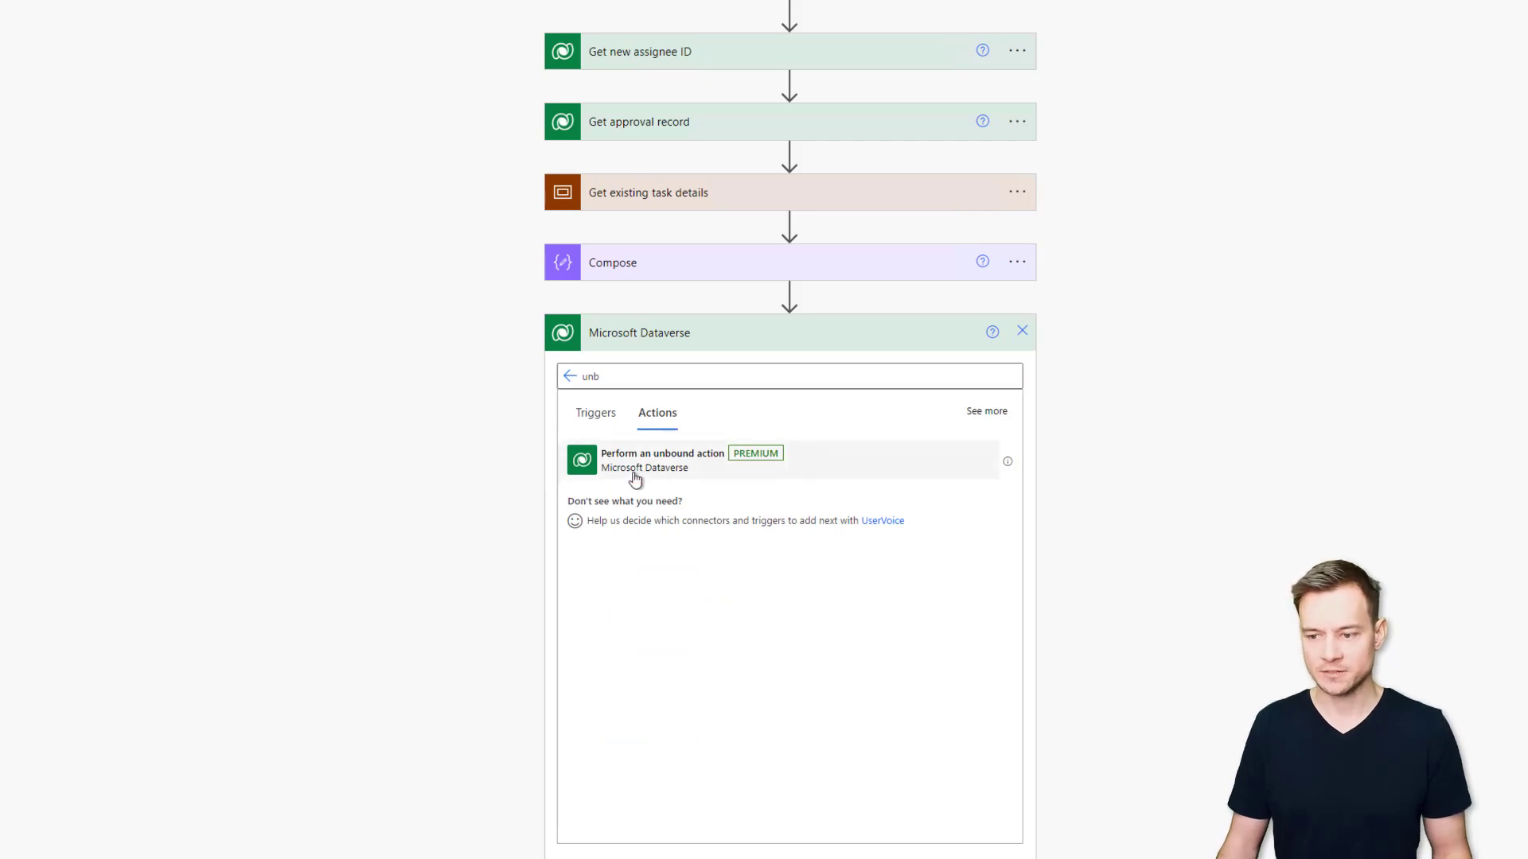
Set the unbound action's Action Name to GrantAccess.
{"action": "left_click", "coordinate": [1008, 374]}
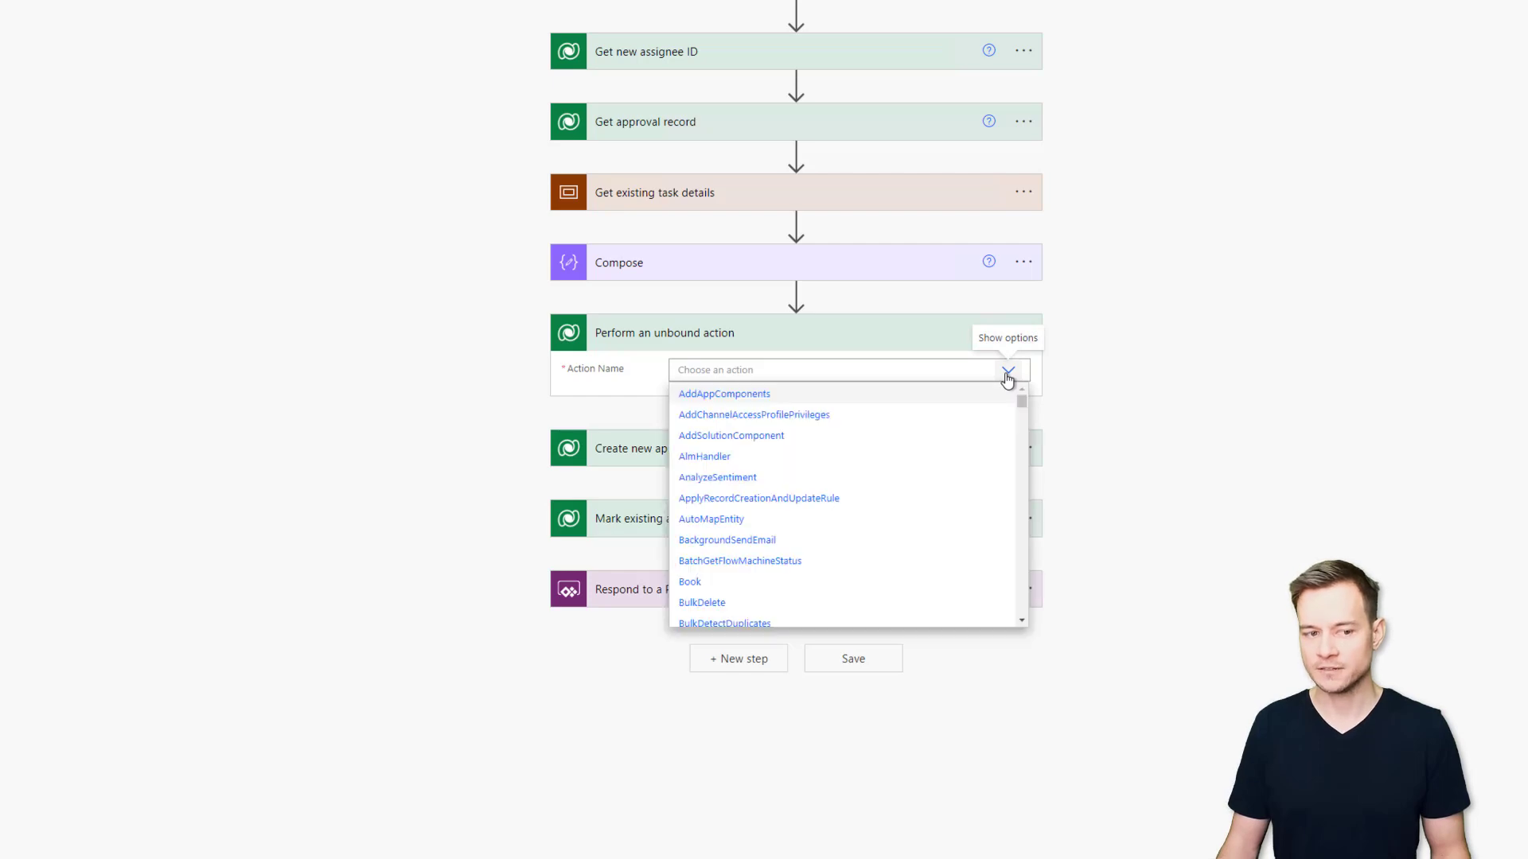
{"action": "left_click_drag", "start_coordinate": [1022, 402], "coordinate": [1021, 414]}
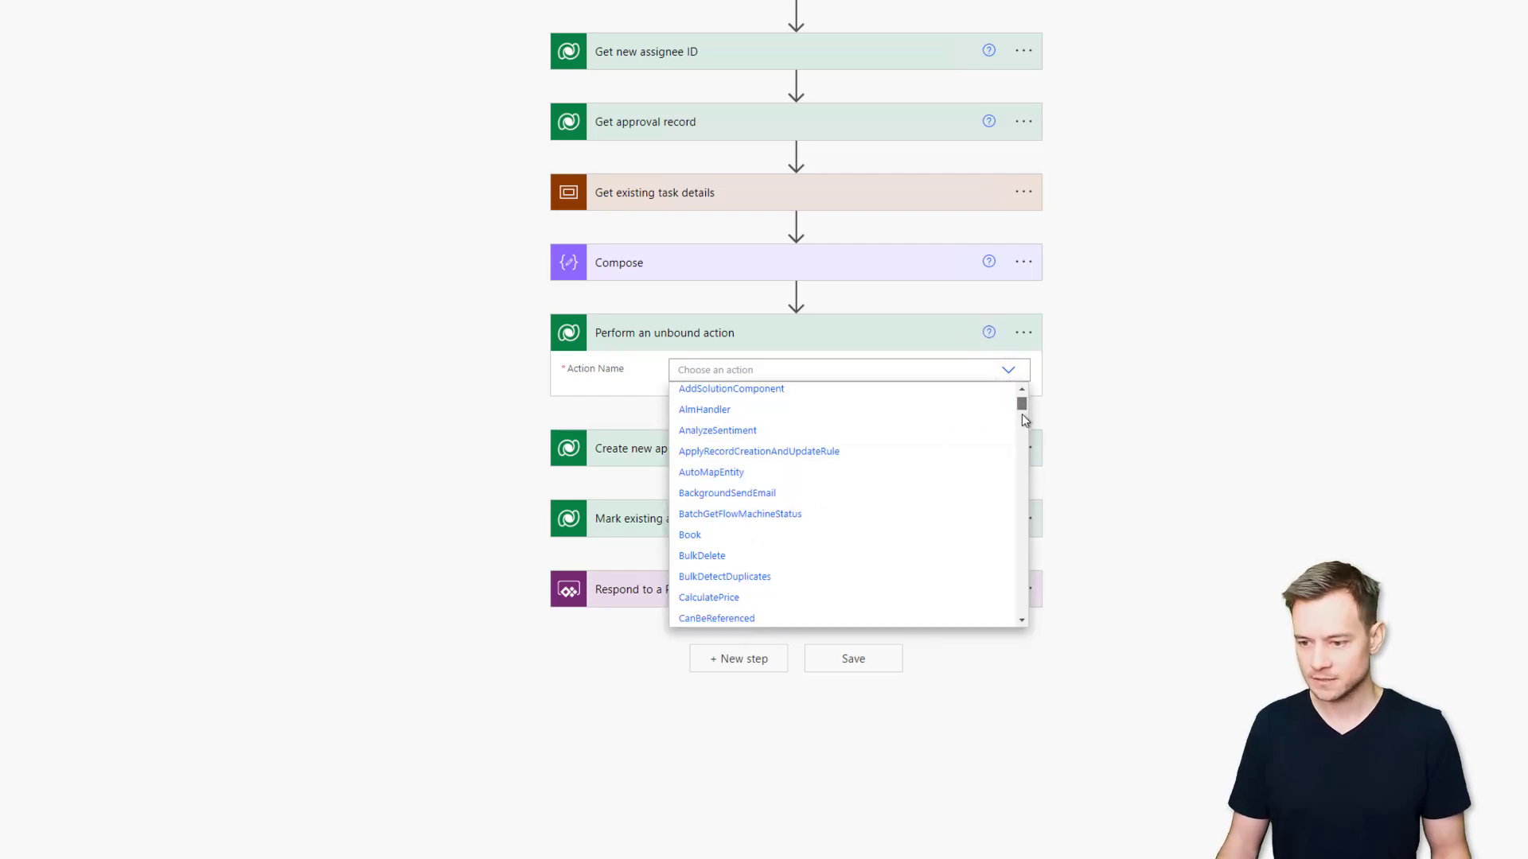
{"action": "left_click", "coordinate": [795, 366]}
{"action": "type", "text": "gra"}
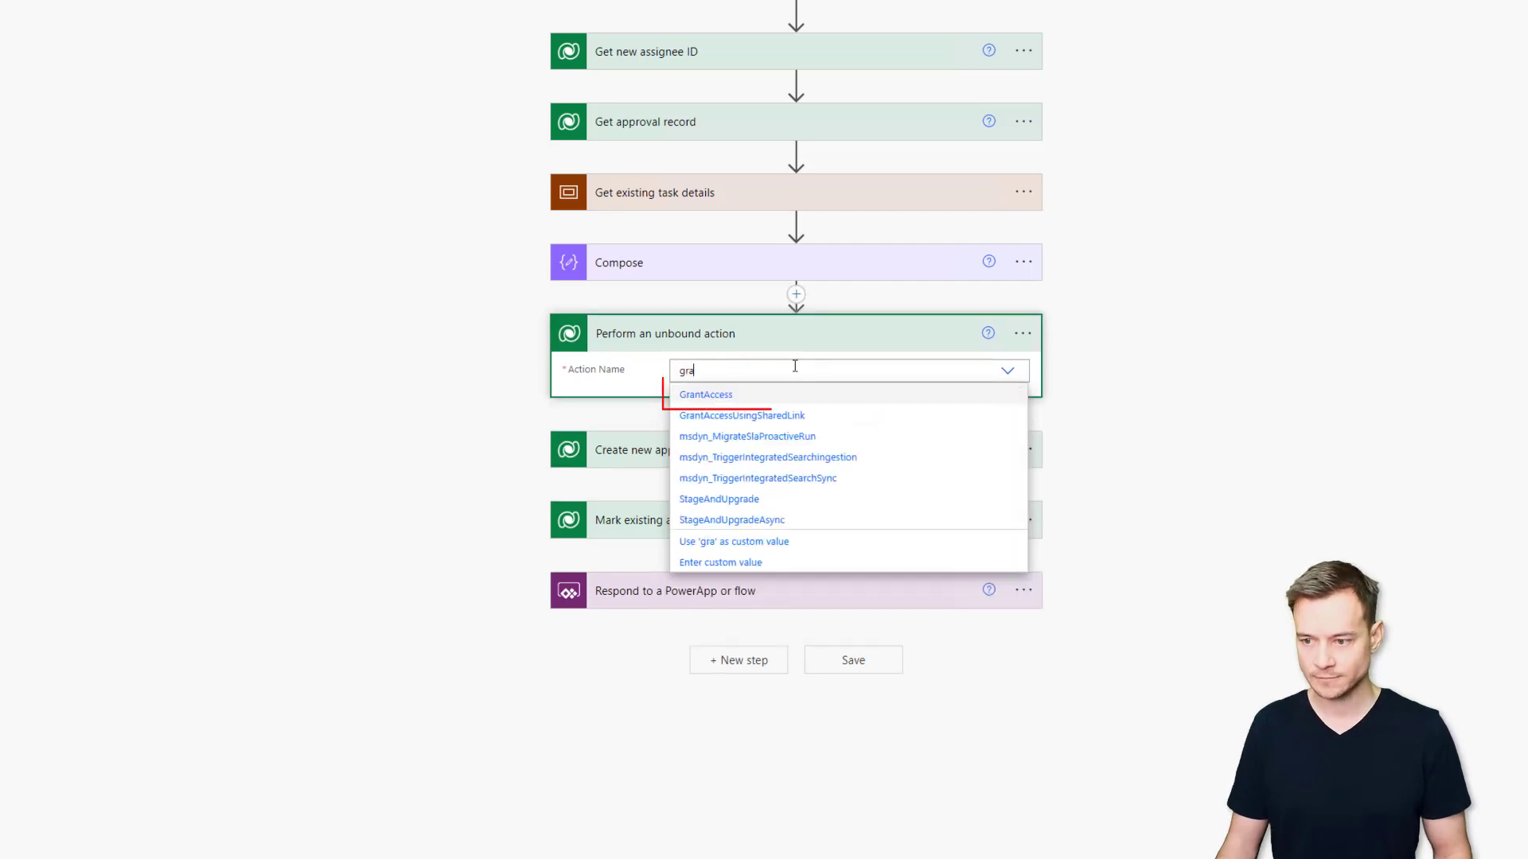
{"action": "left_click", "coordinate": [731, 395]}
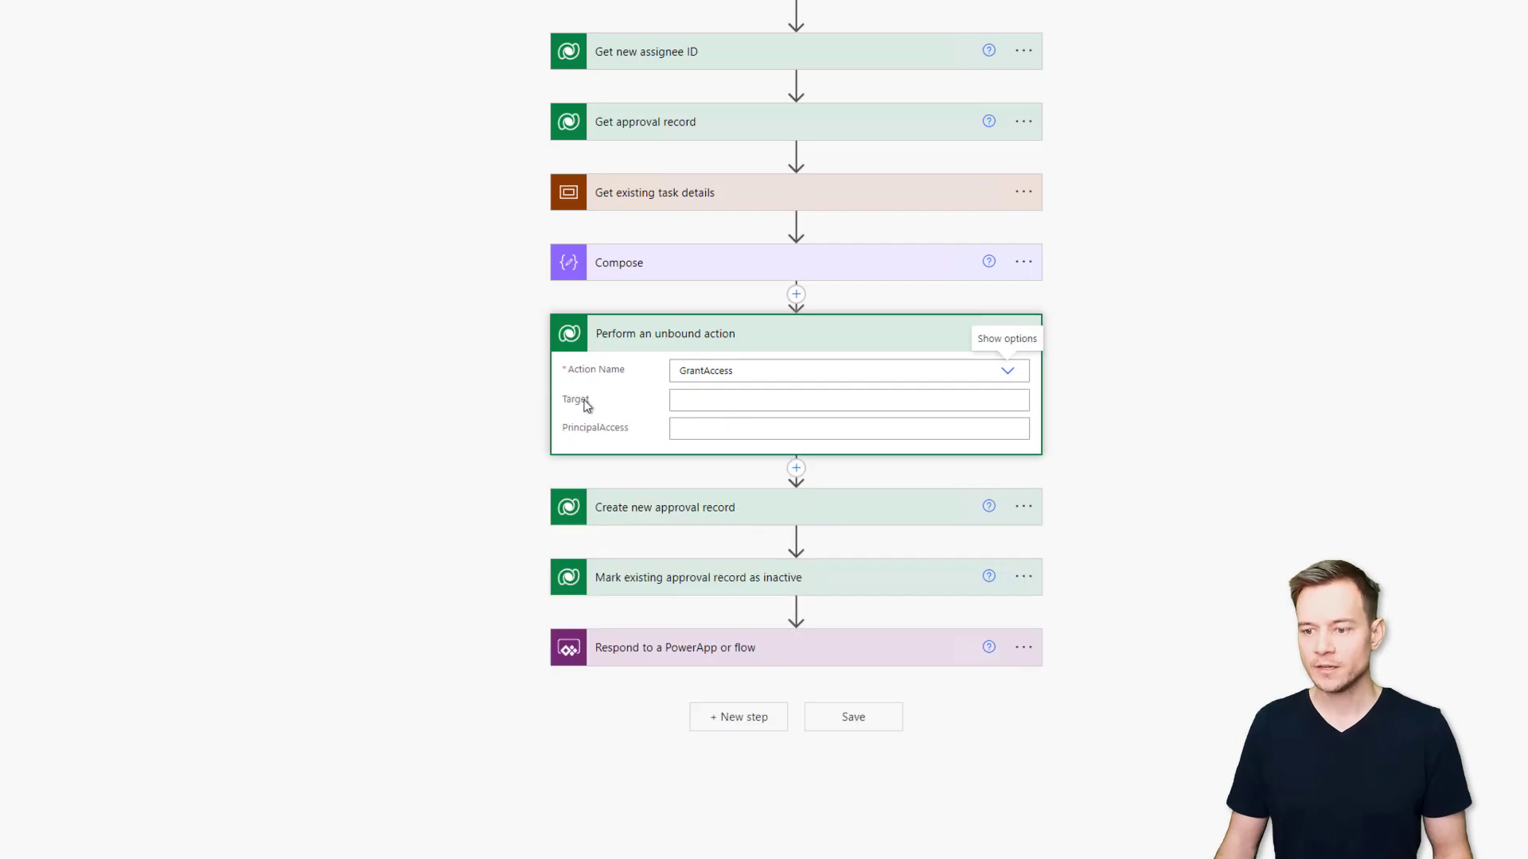
Copy msdyn_flow_approvals(ApprovalID) from "Create new approval record" into the GrantAccess Target, and paste the systemuser JSON with ReadAccess and an empty systemuserid into PrincipalAccess.
{"action": "left_click", "coordinate": [717, 404]}
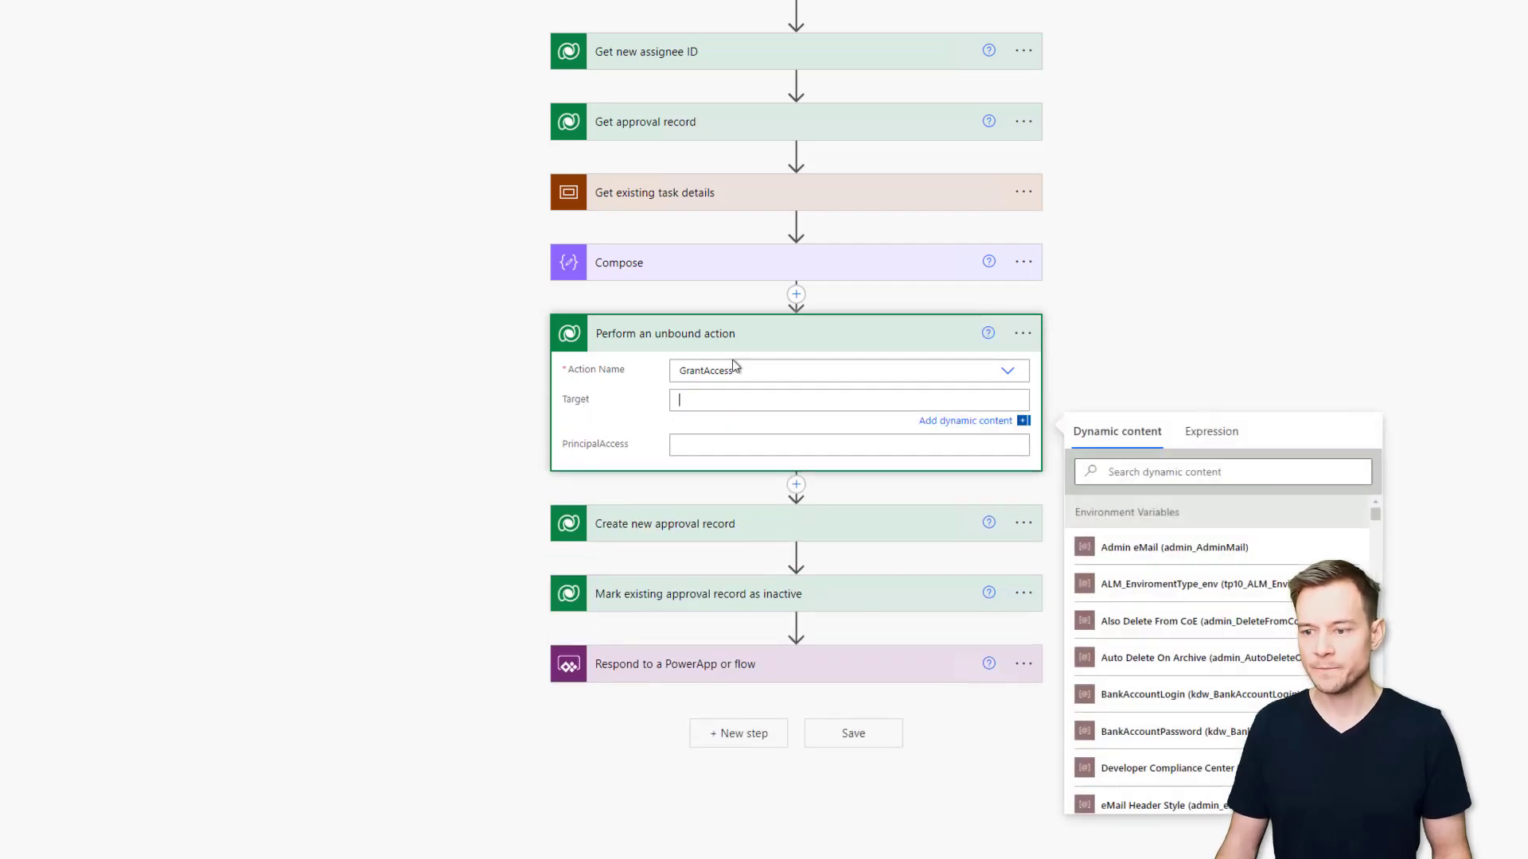
{"action": "left_click", "coordinate": [693, 531]}
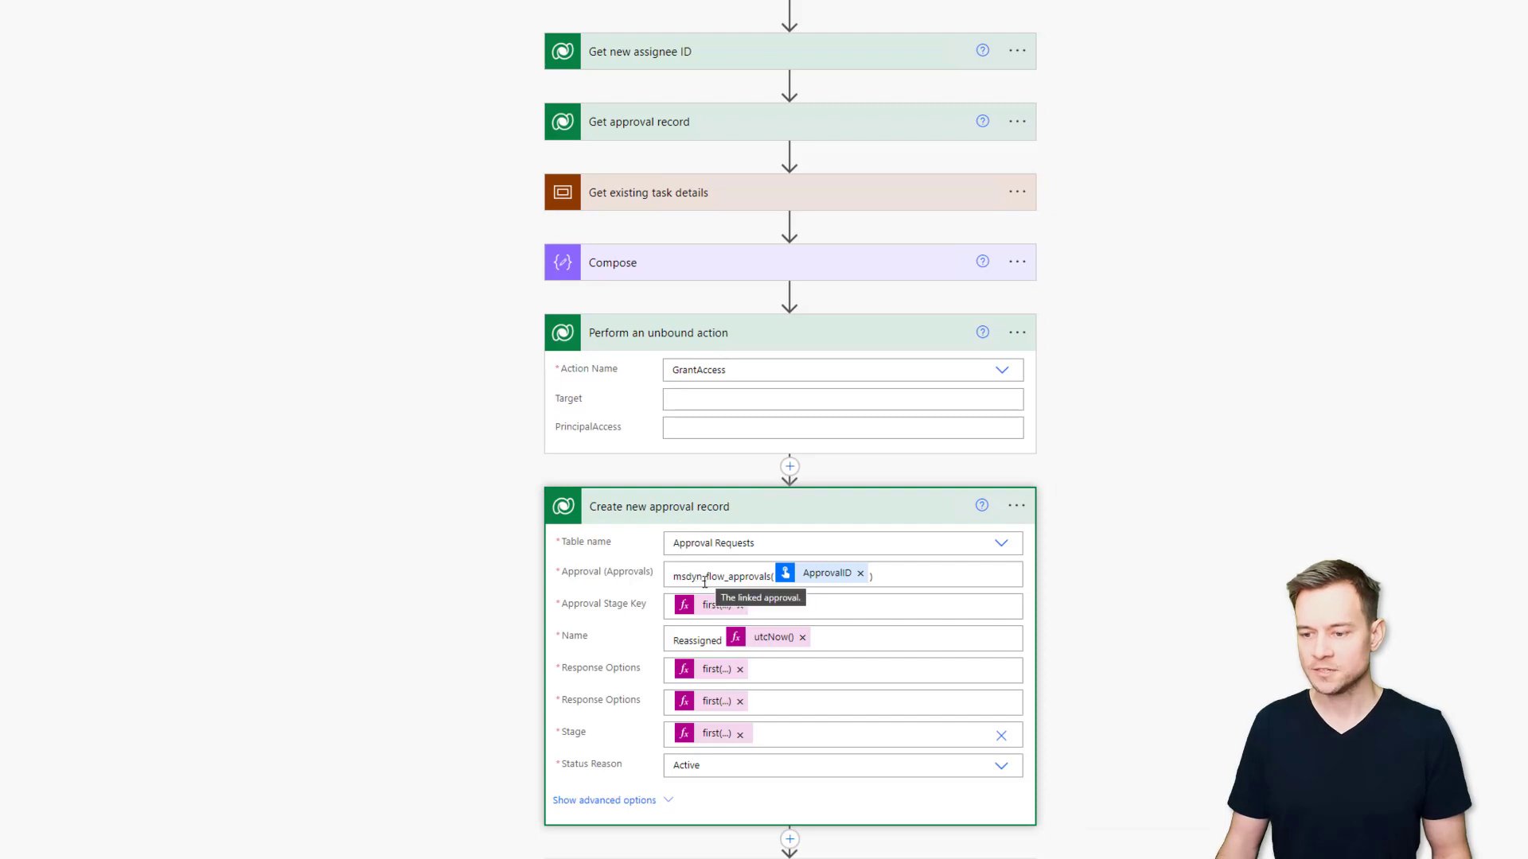
{"action": "left_click_drag", "start_coordinate": [891, 574], "coordinate": [634, 583]}
{"action": "key", "text": "ctrl+c"}
{"action": "left_click", "coordinate": [692, 402]}
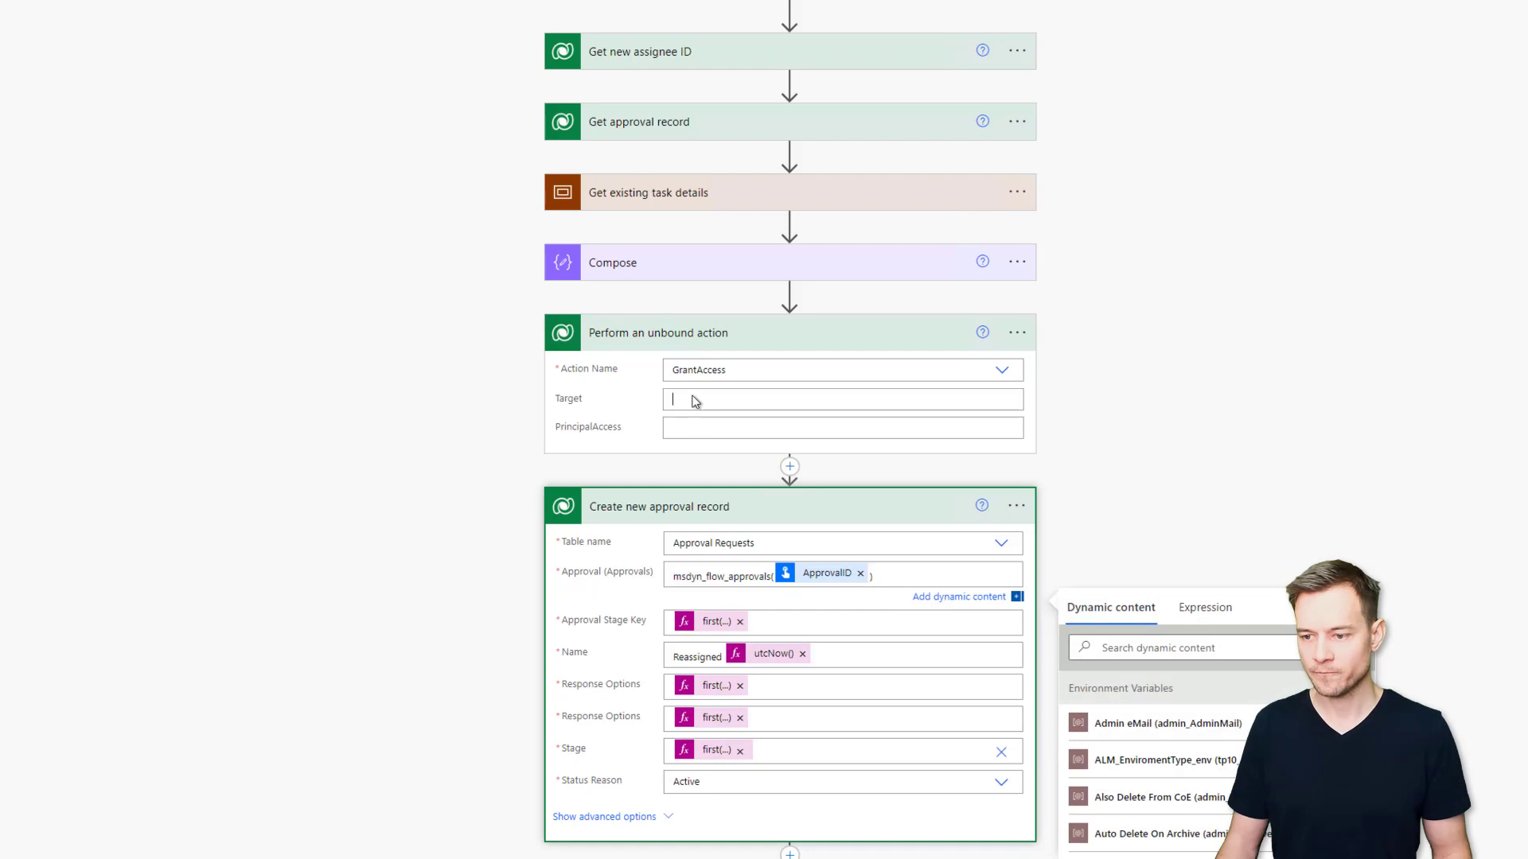
{"action": "key", "text": "ctrl+v"}
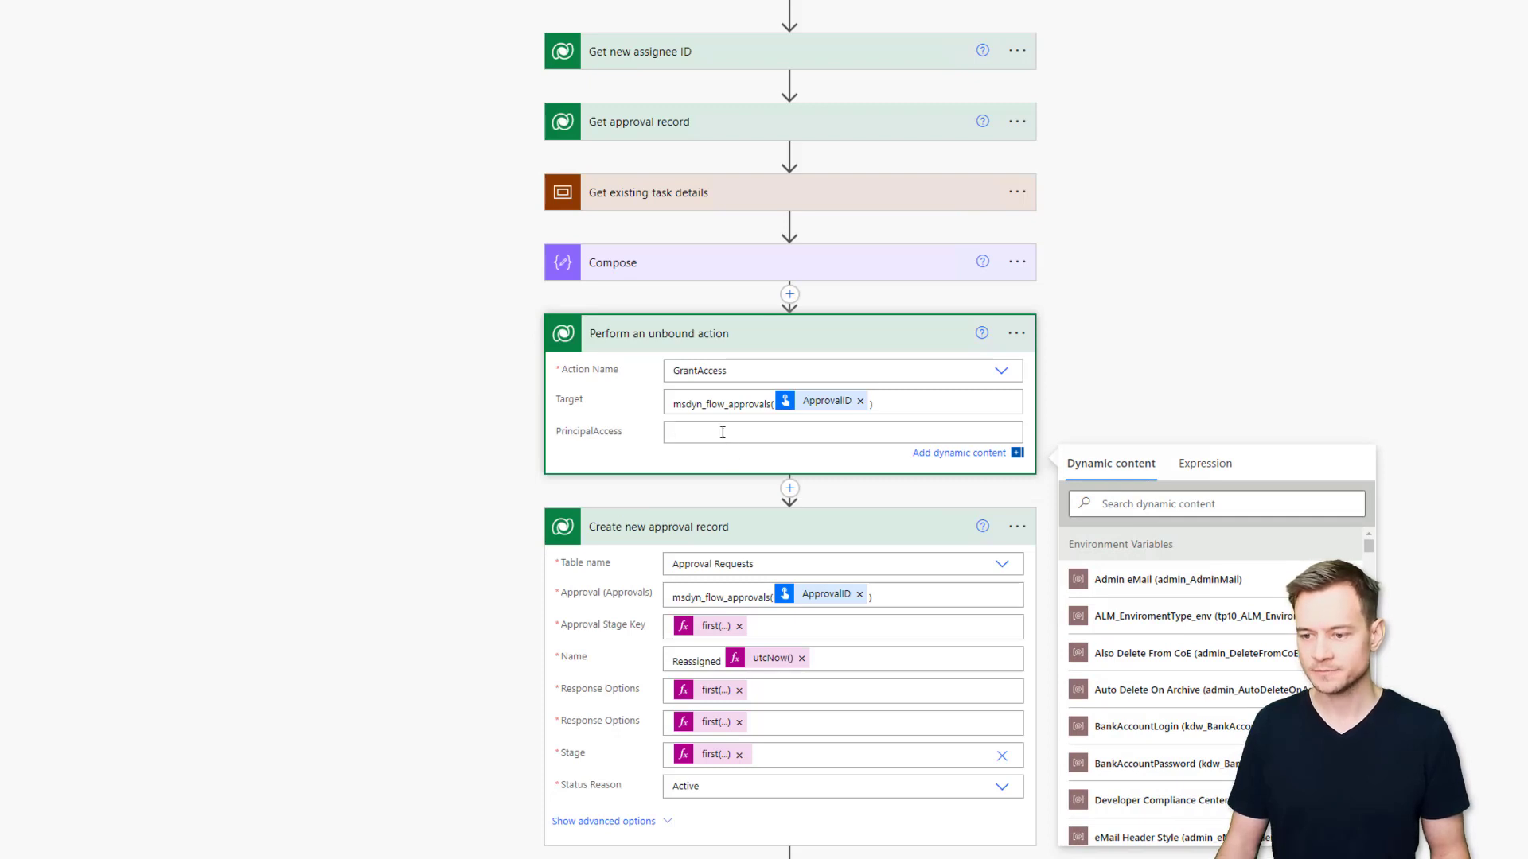
{"action": "key", "text": "ctrl+v"}
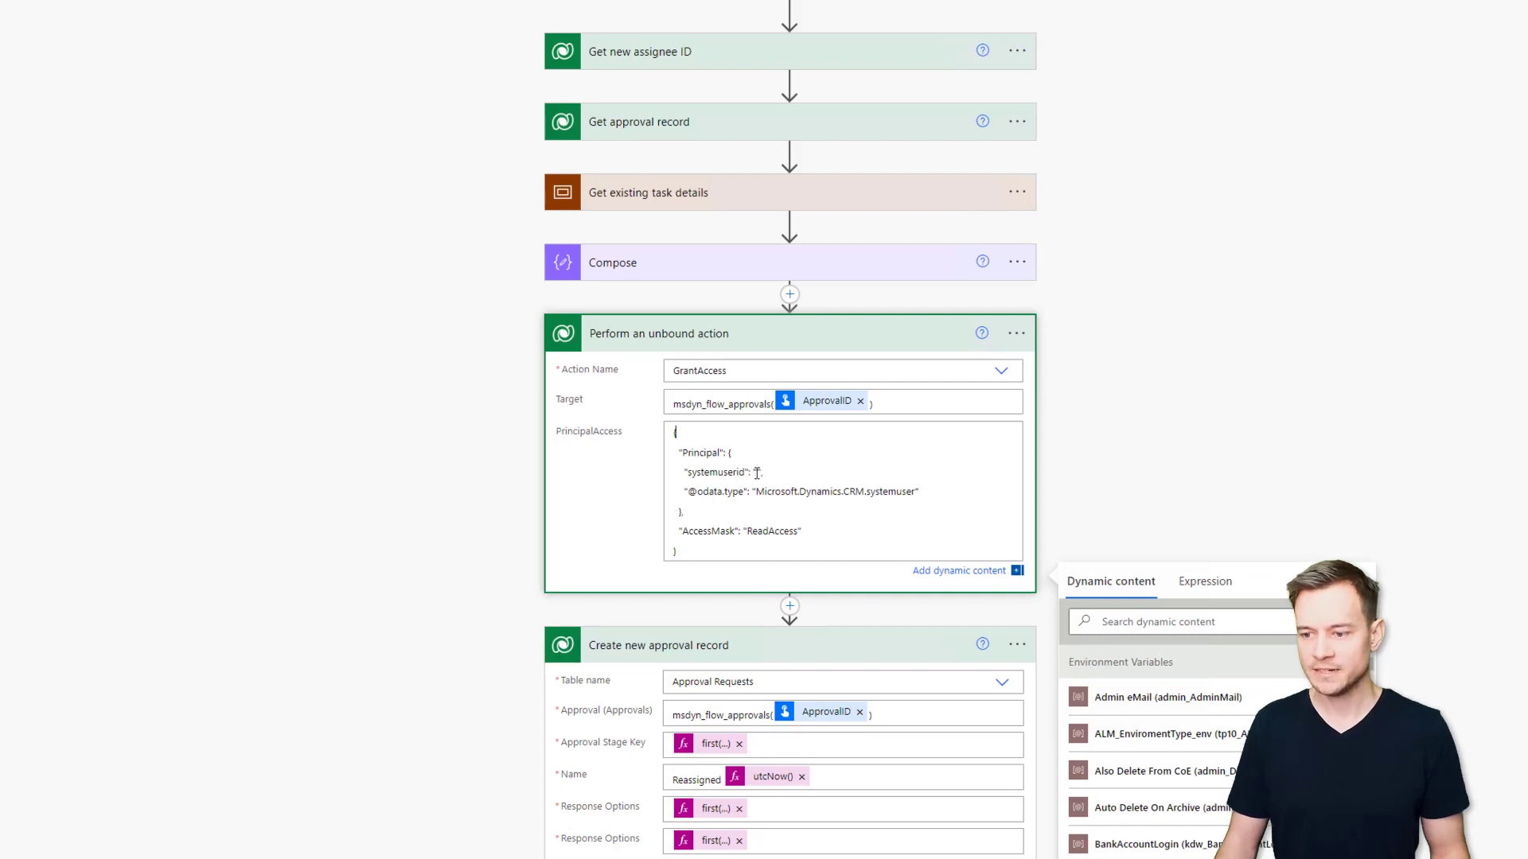
Show the advanced options of "Create new approval record" and copy the new assignee's ID expression from its Owner field.
{"action": "scroll", "coordinate": [352, 500], "scroll_direction": "down", "scroll_amount": 3}
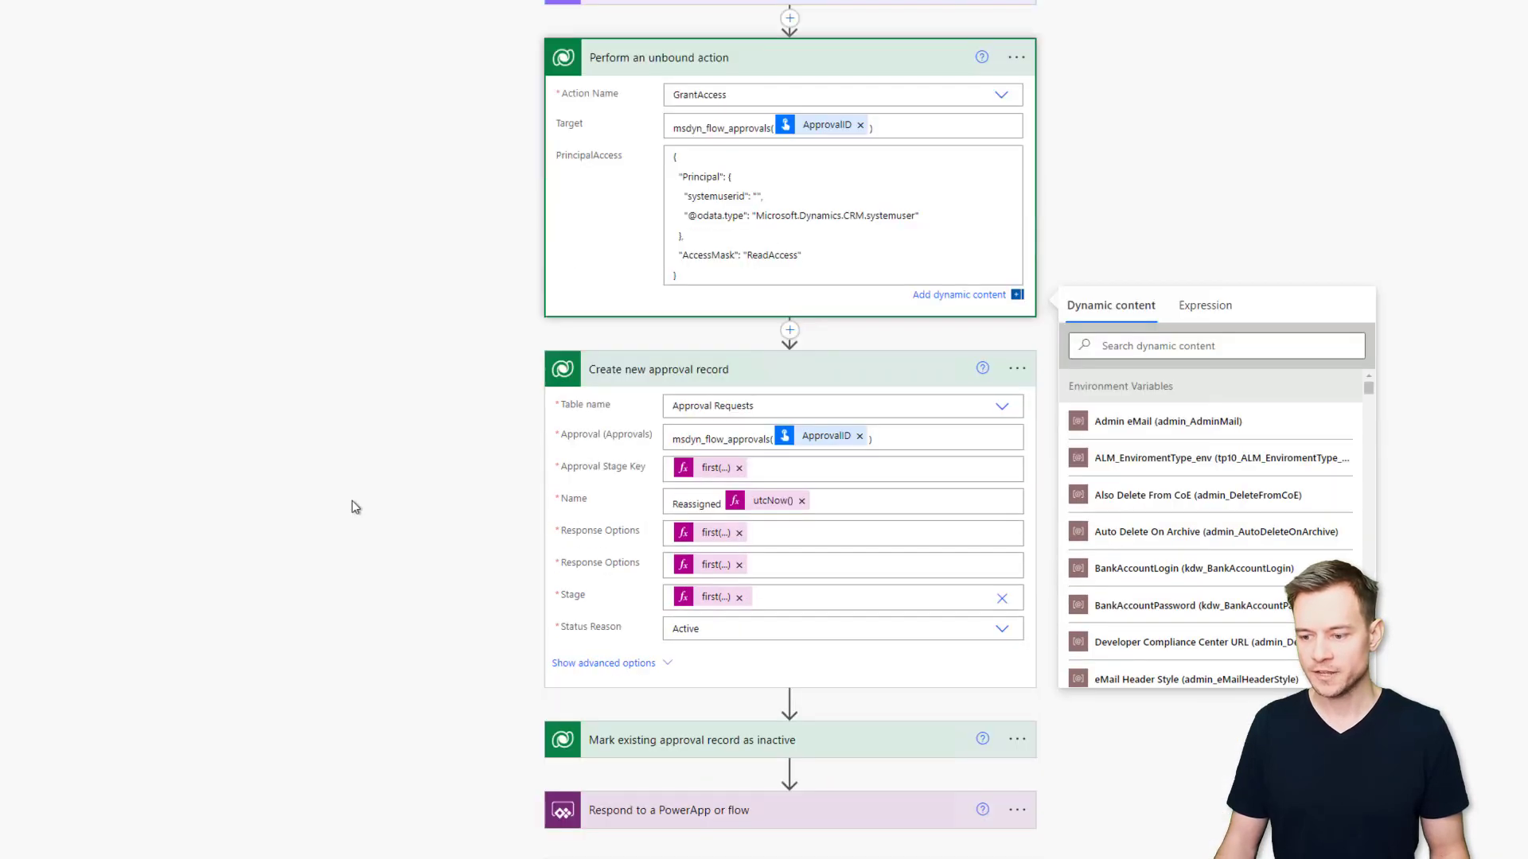
{"action": "left_click", "coordinate": [628, 665]}
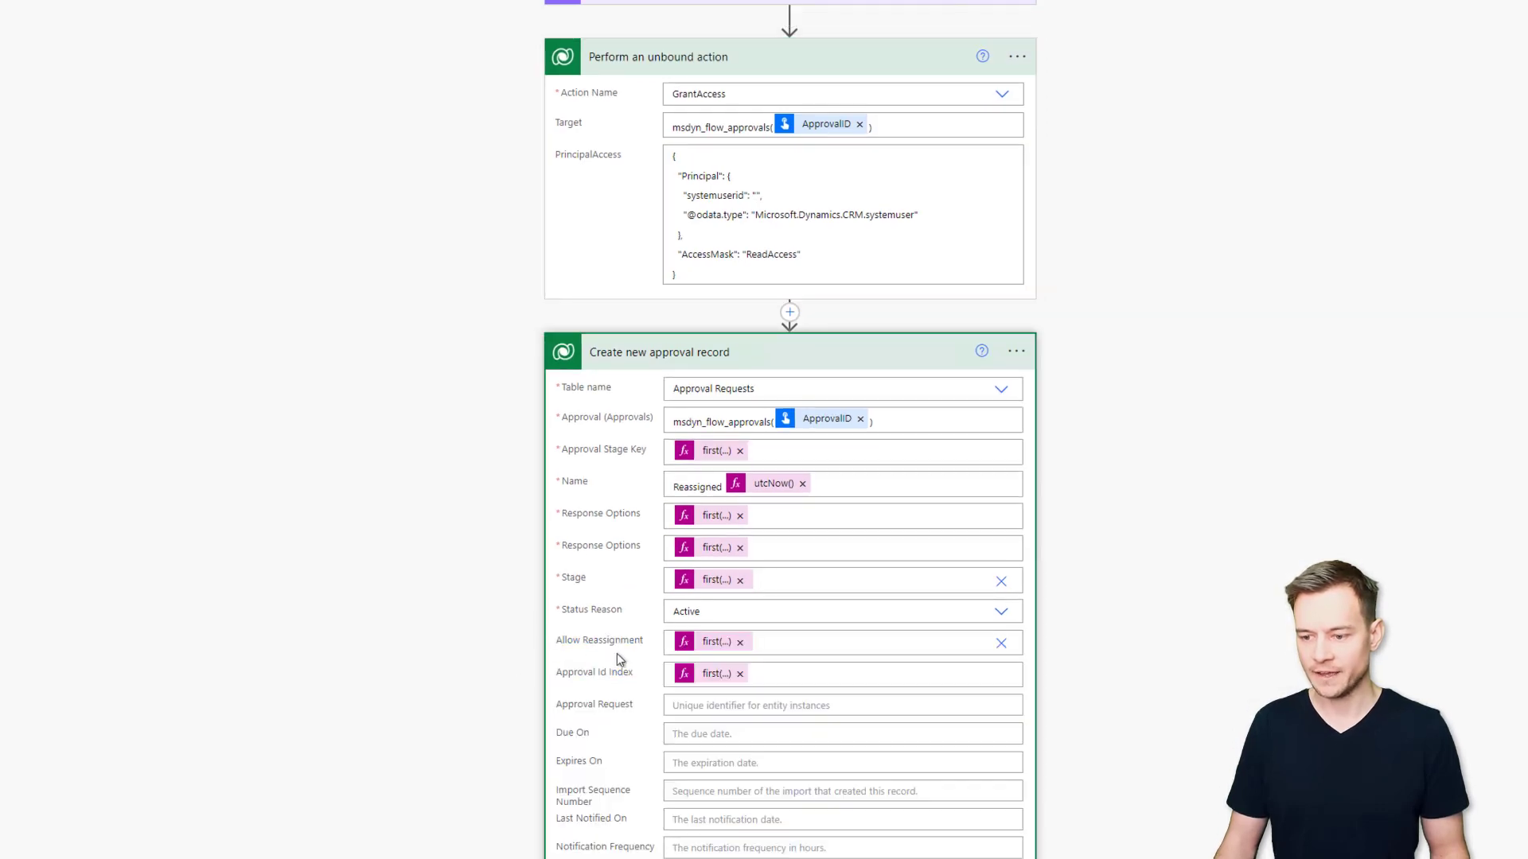
{"action": "scroll", "coordinate": [617, 652], "scroll_direction": "down", "scroll_amount": 5}
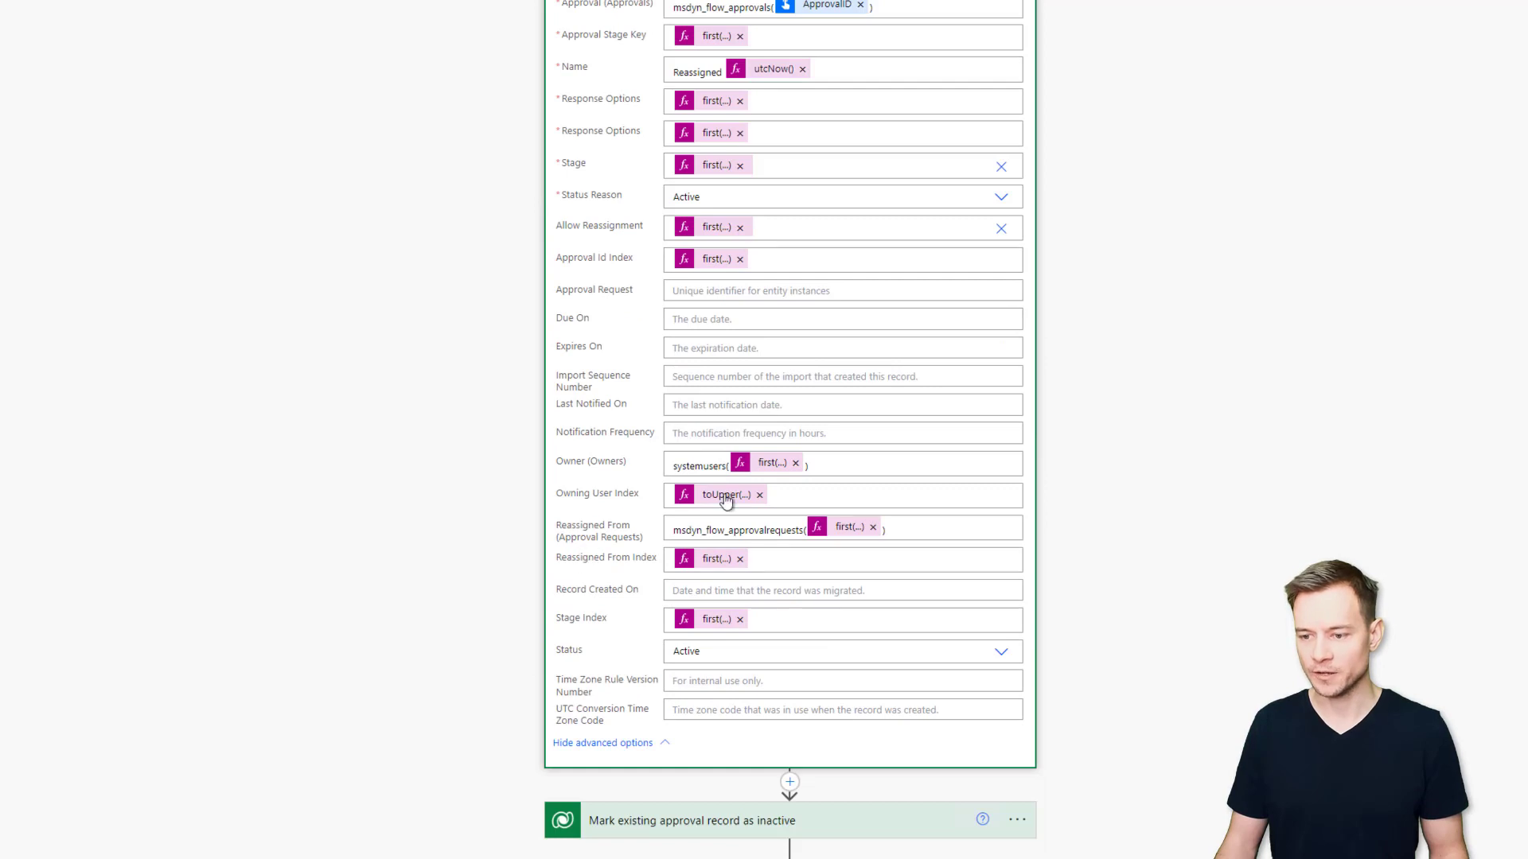
{"action": "left_click", "coordinate": [839, 465]}
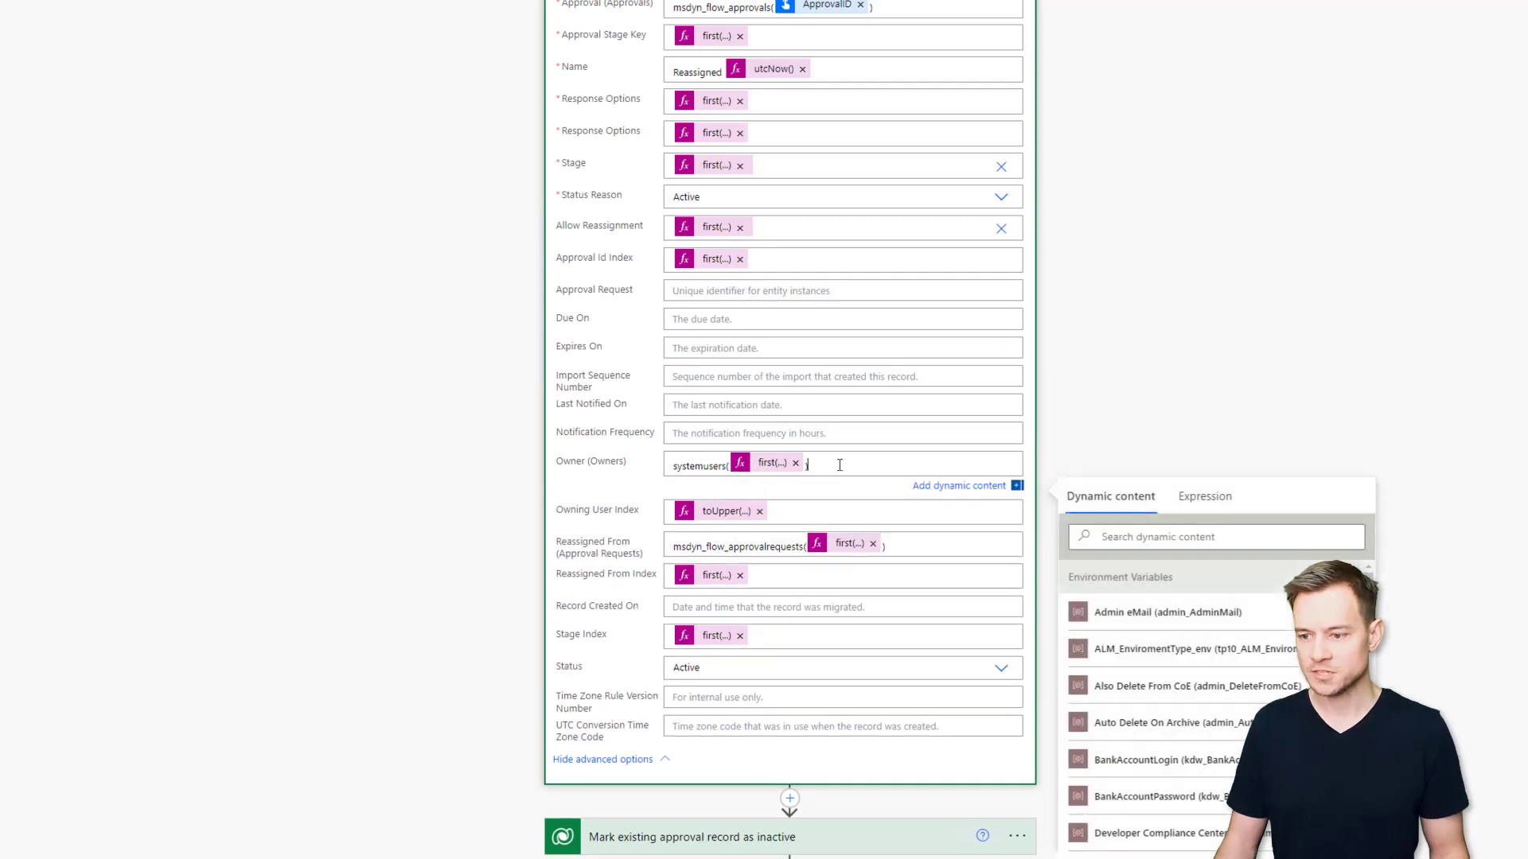
{"action": "left_click", "coordinate": [768, 465]}
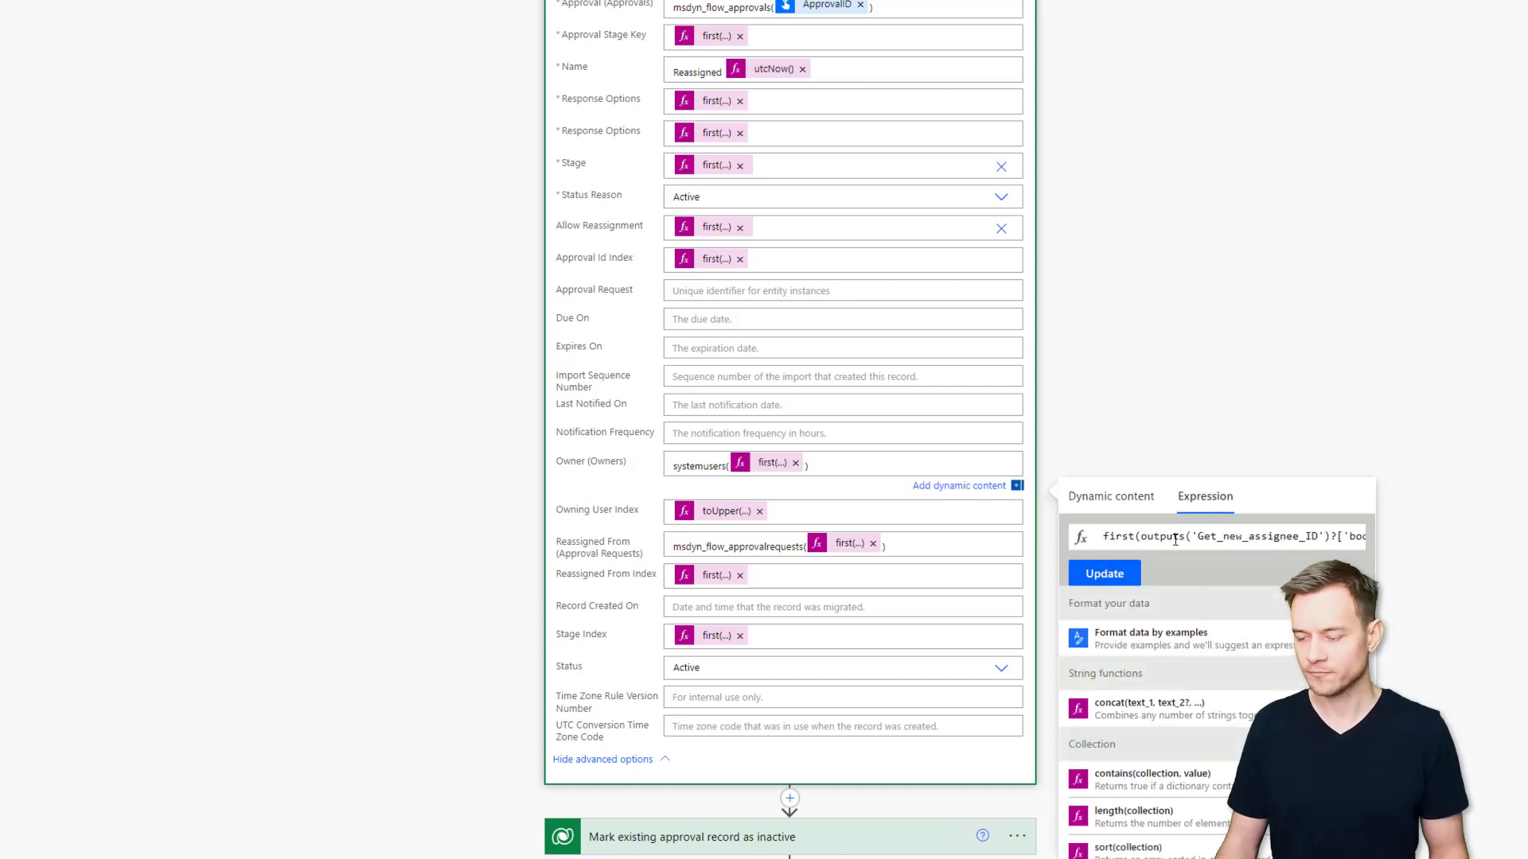
{"action": "key", "text": "ctrl+a"}
{"action": "scroll", "coordinate": [726, 332], "scroll_direction": "up", "scroll_amount": 5}
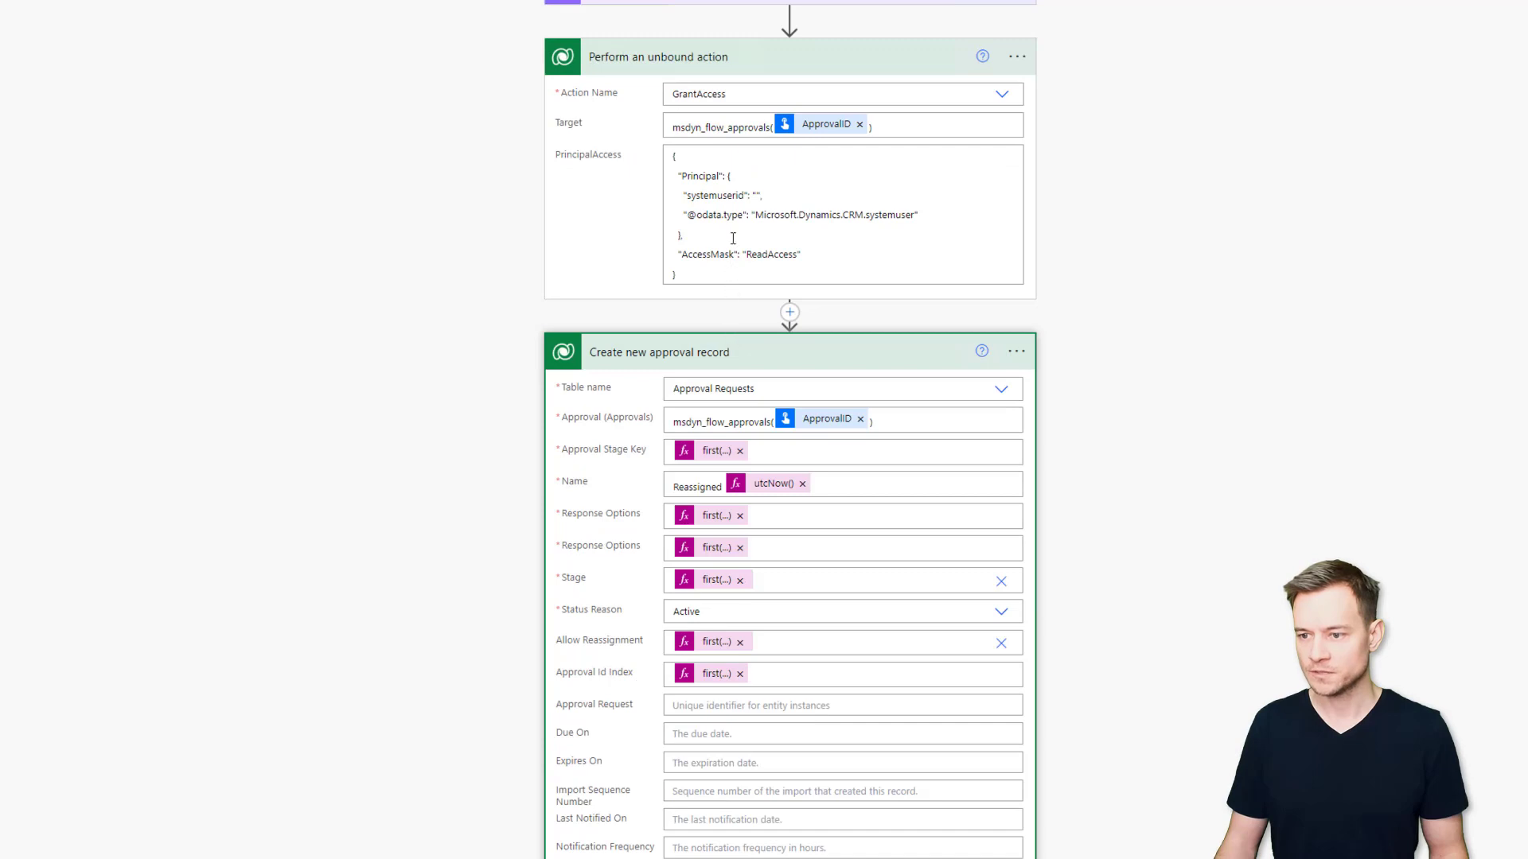
Insert the copied Get_new_assignee_ID expression returning SystemUserId as the systemuserid value in the PrincipalAccess JSON.
{"action": "left_click", "coordinate": [757, 194]}
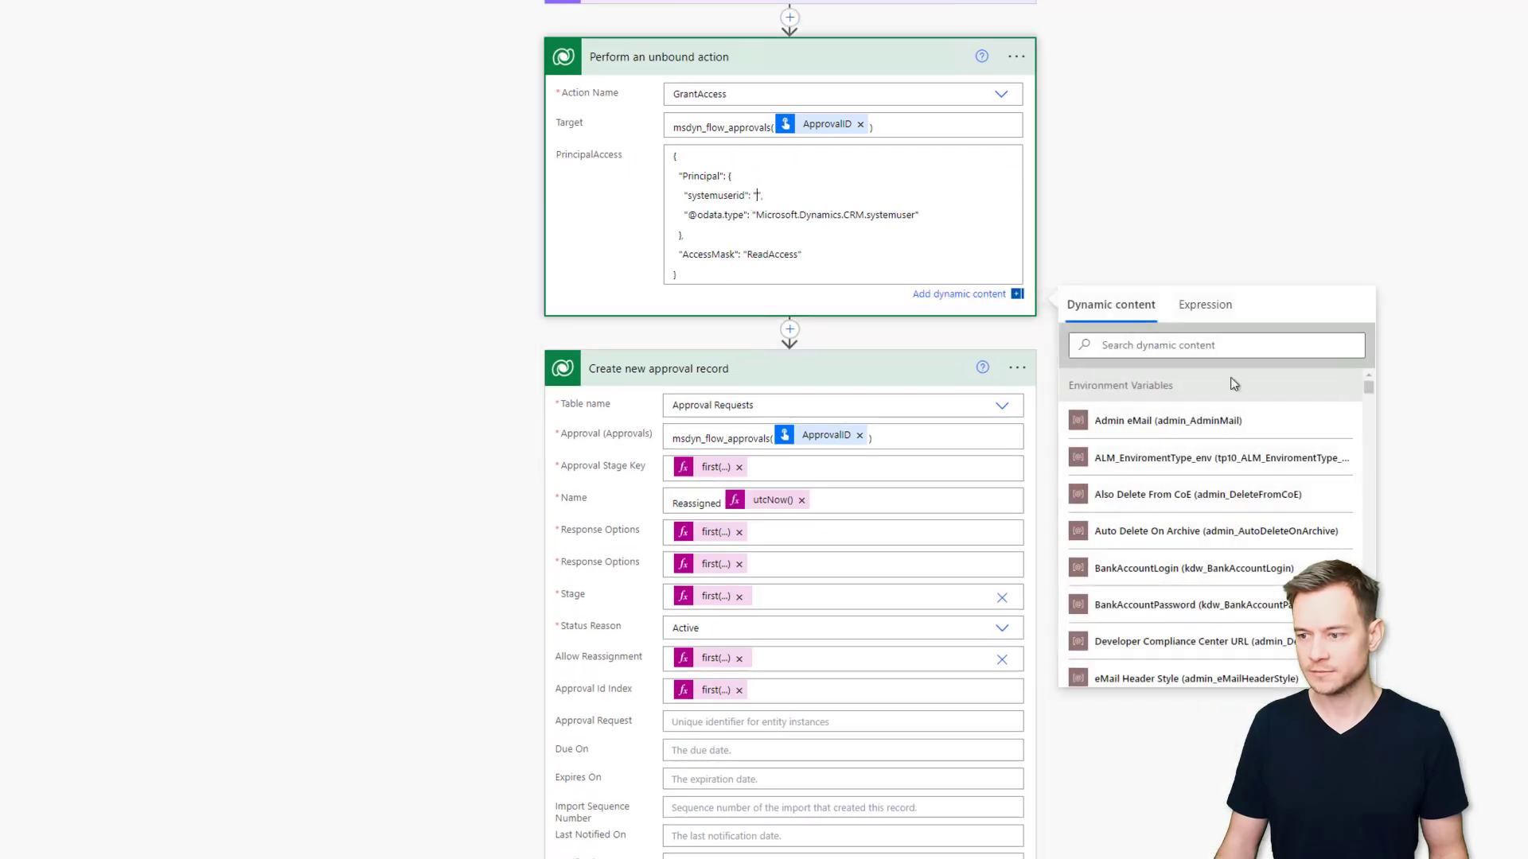
{"action": "left_click", "coordinate": [1205, 305]}
{"action": "key", "text": "ctrl+v"}
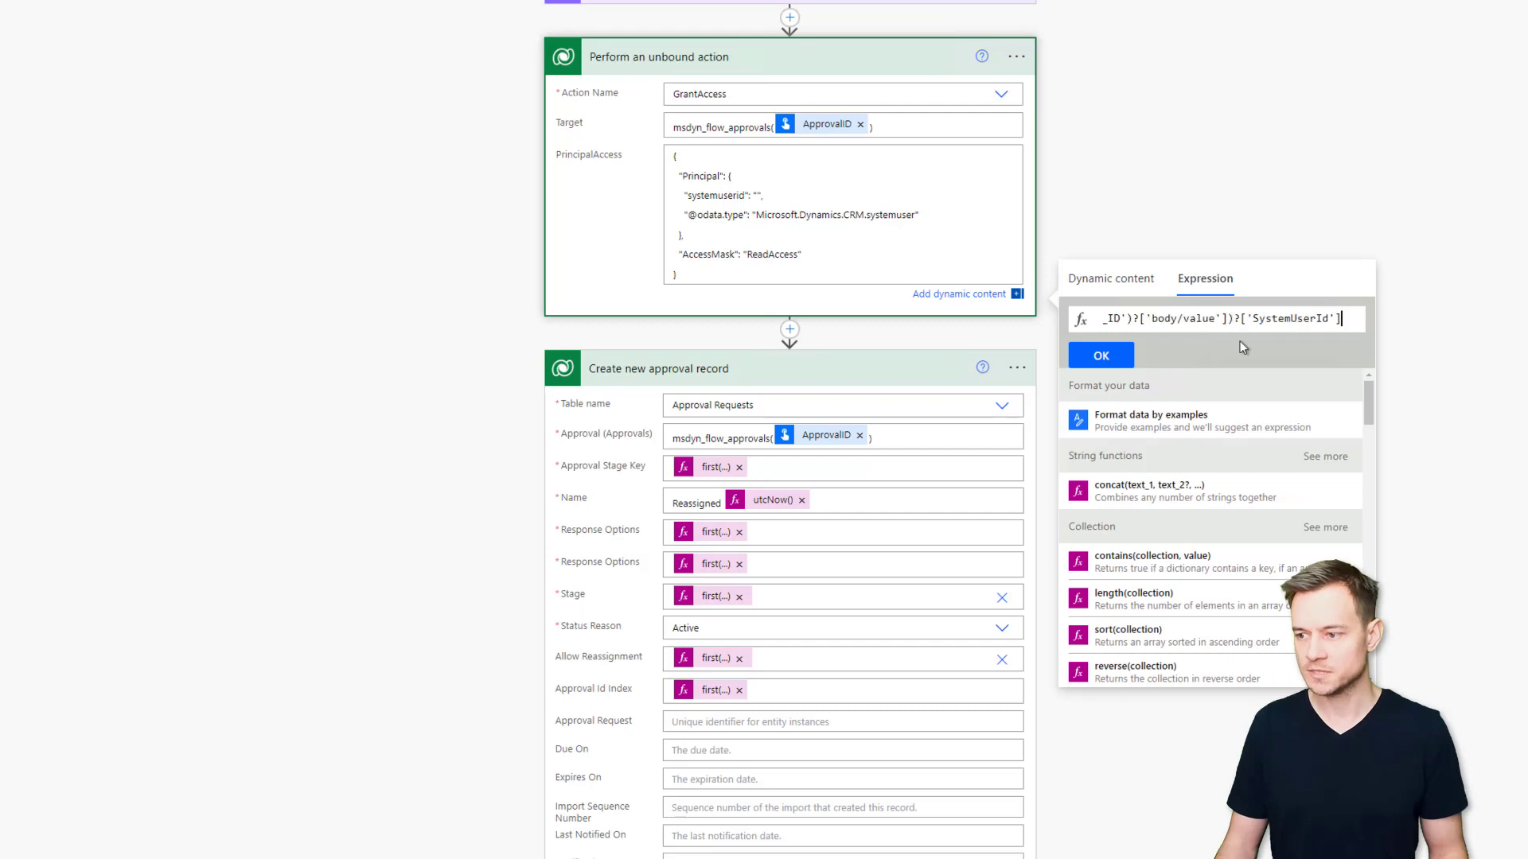
{"action": "left_click", "coordinate": [1101, 357]}
{"action": "scroll", "coordinate": [1079, 268], "scroll_direction": "up", "scroll_amount": 2}
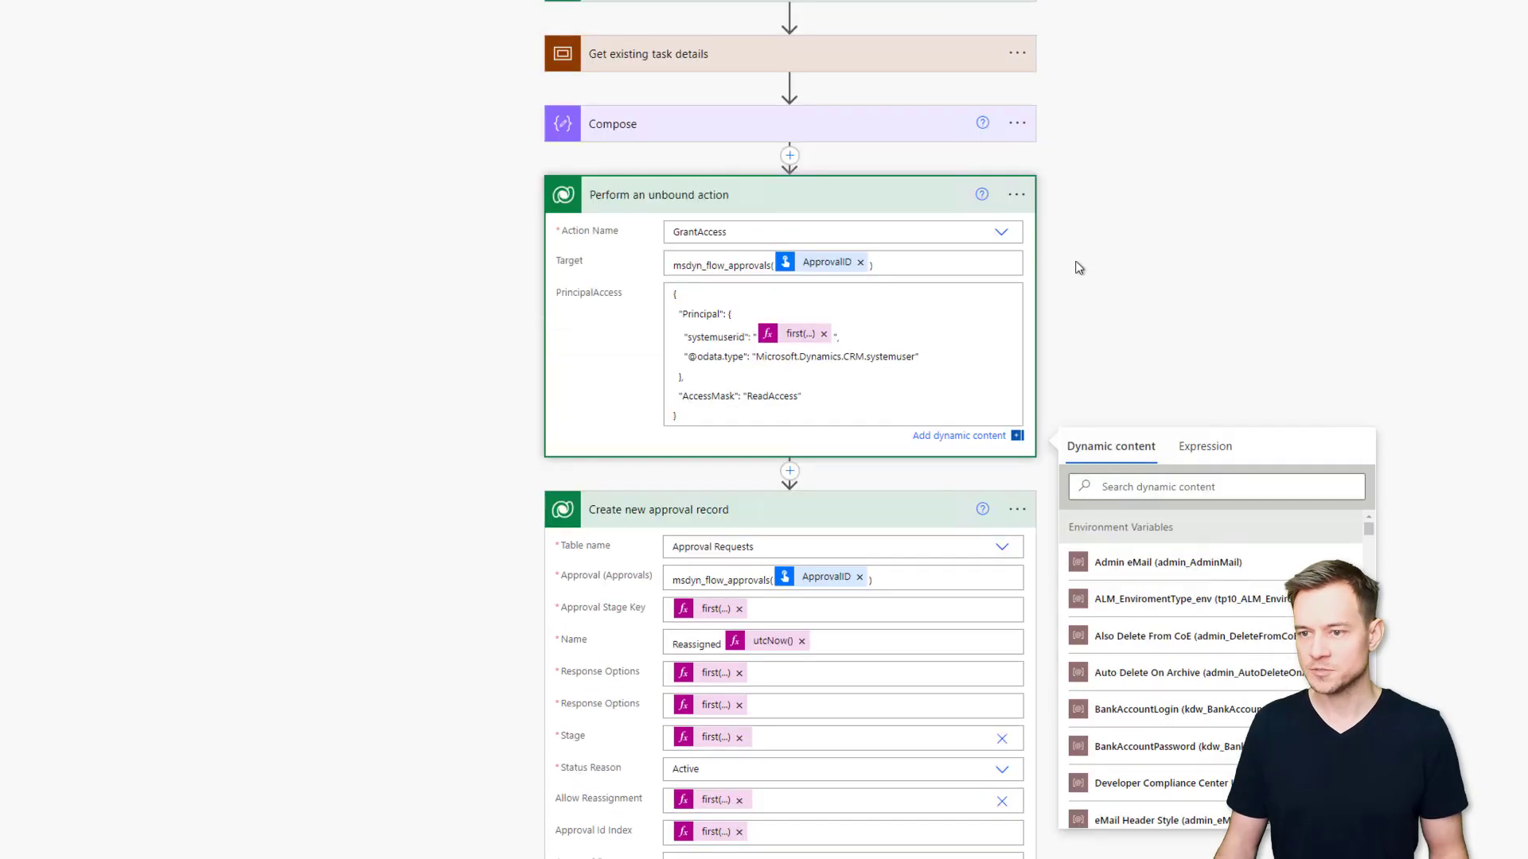
{"action": "scroll", "coordinate": [1079, 268], "scroll_direction": "up", "scroll_amount": 2}
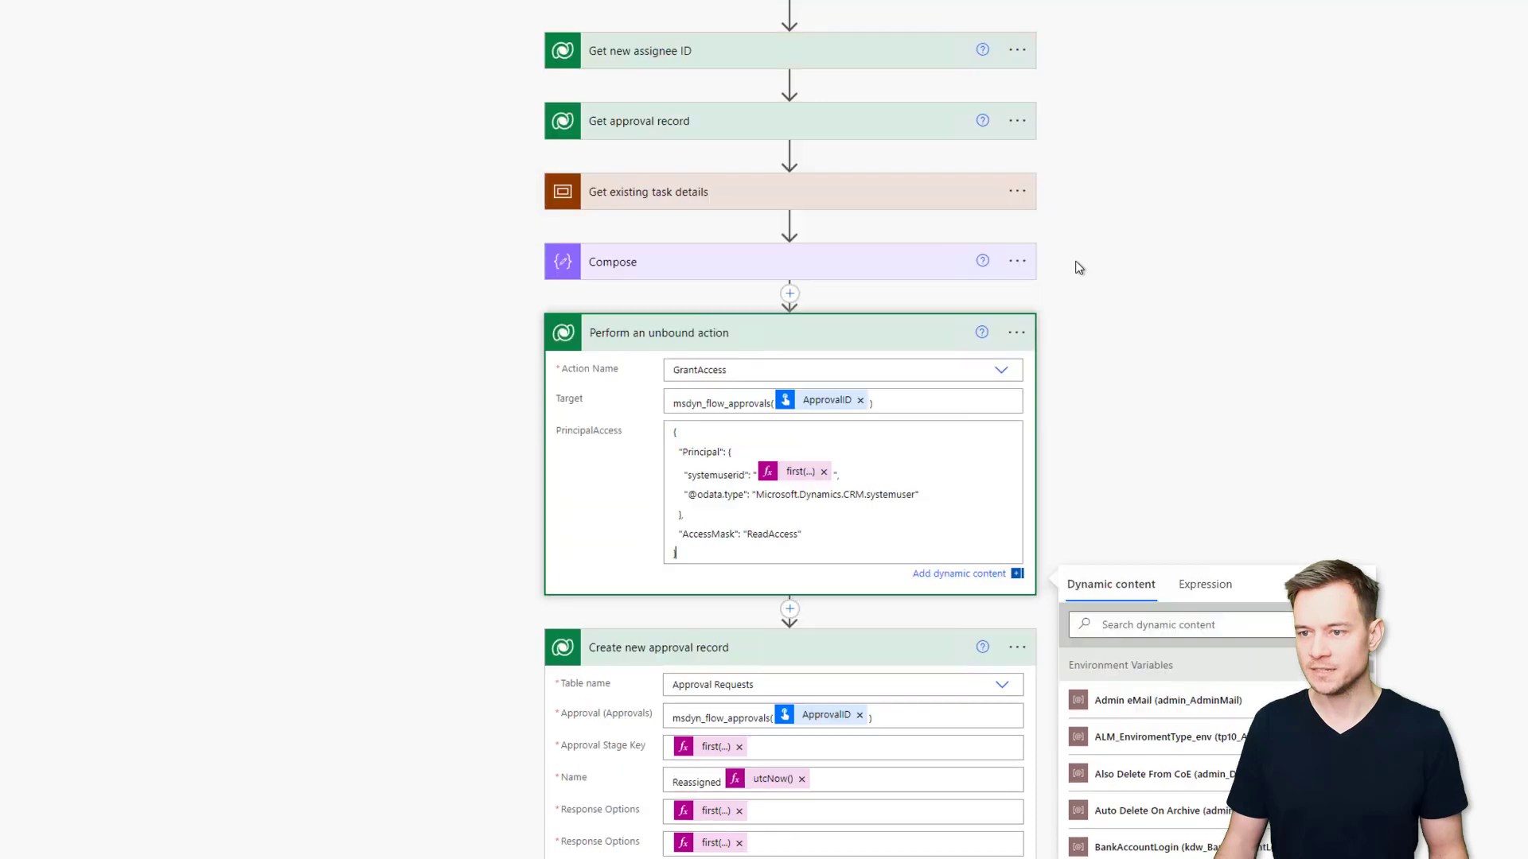
Expand the "Get new assignee ID" action and examine its advanced options for the Users table lookup.
{"action": "left_click", "coordinate": [676, 58]}
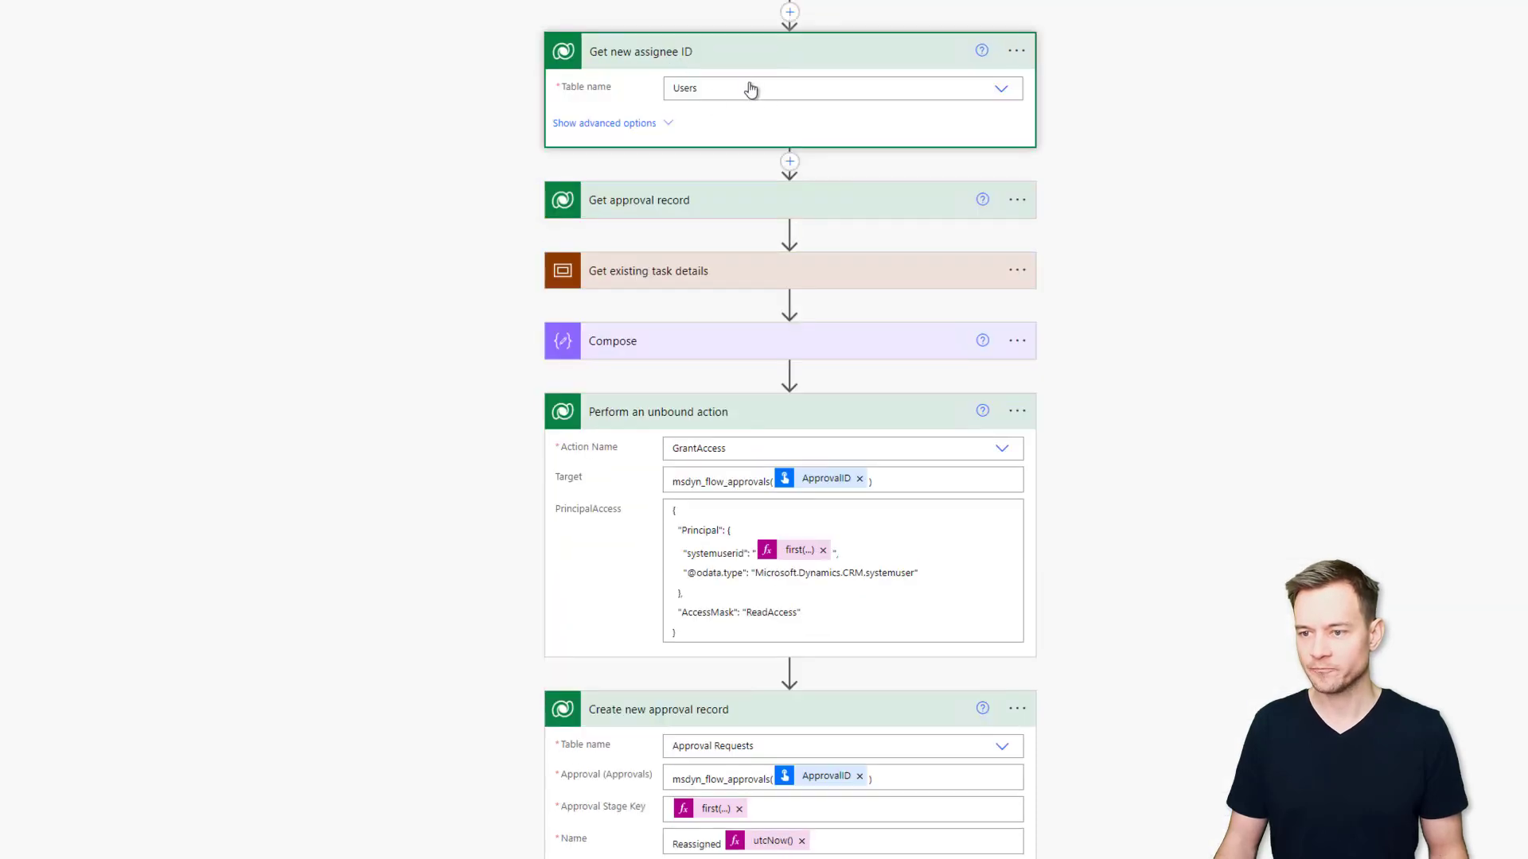
{"action": "left_click", "coordinate": [604, 122]}
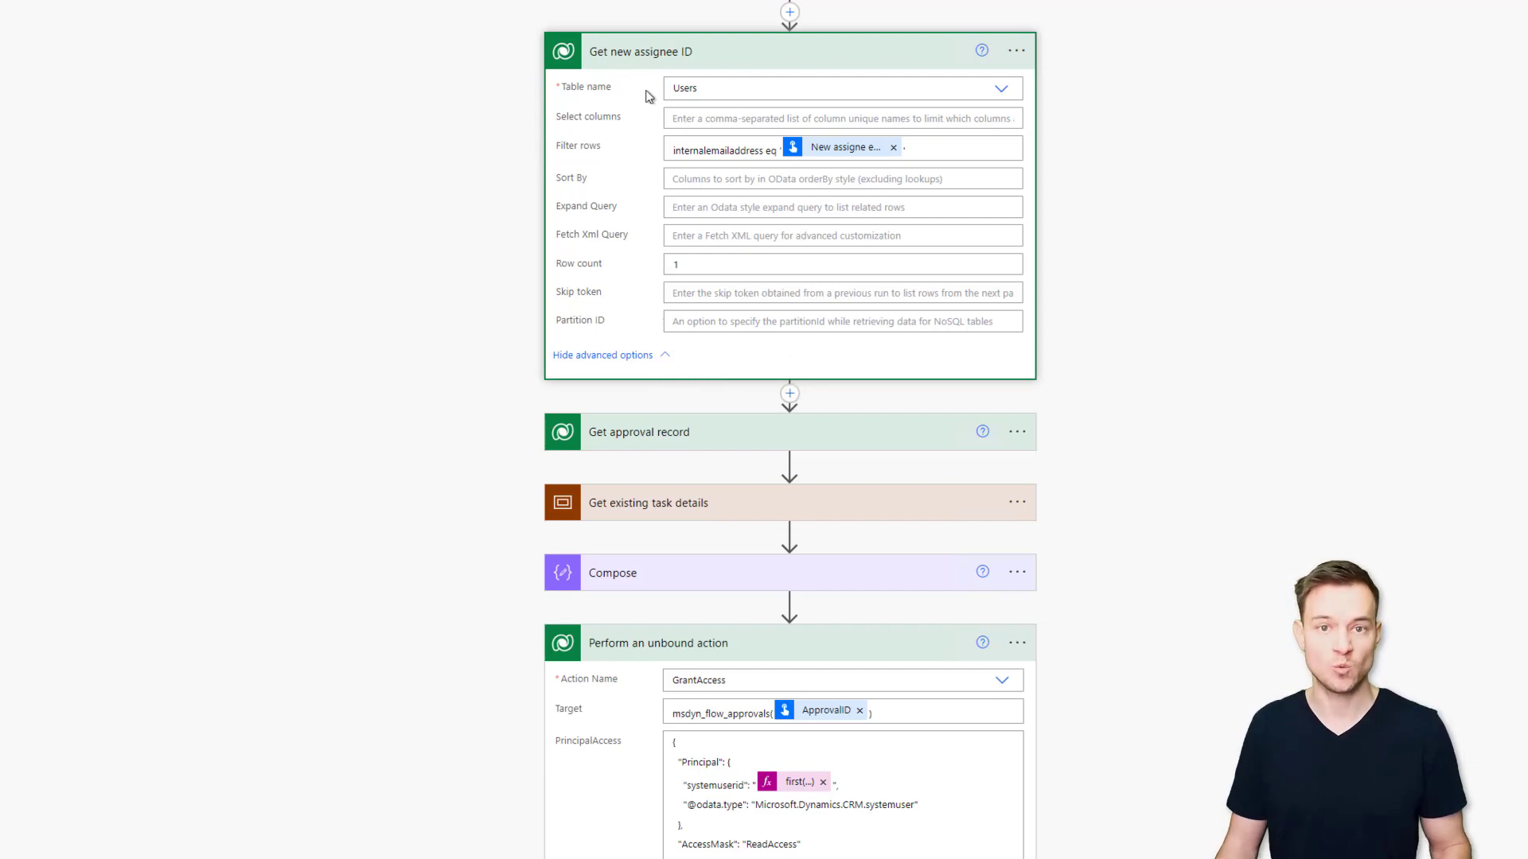
{"action": "scroll", "coordinate": [517, 537], "scroll_direction": "down", "scroll_amount": 2}
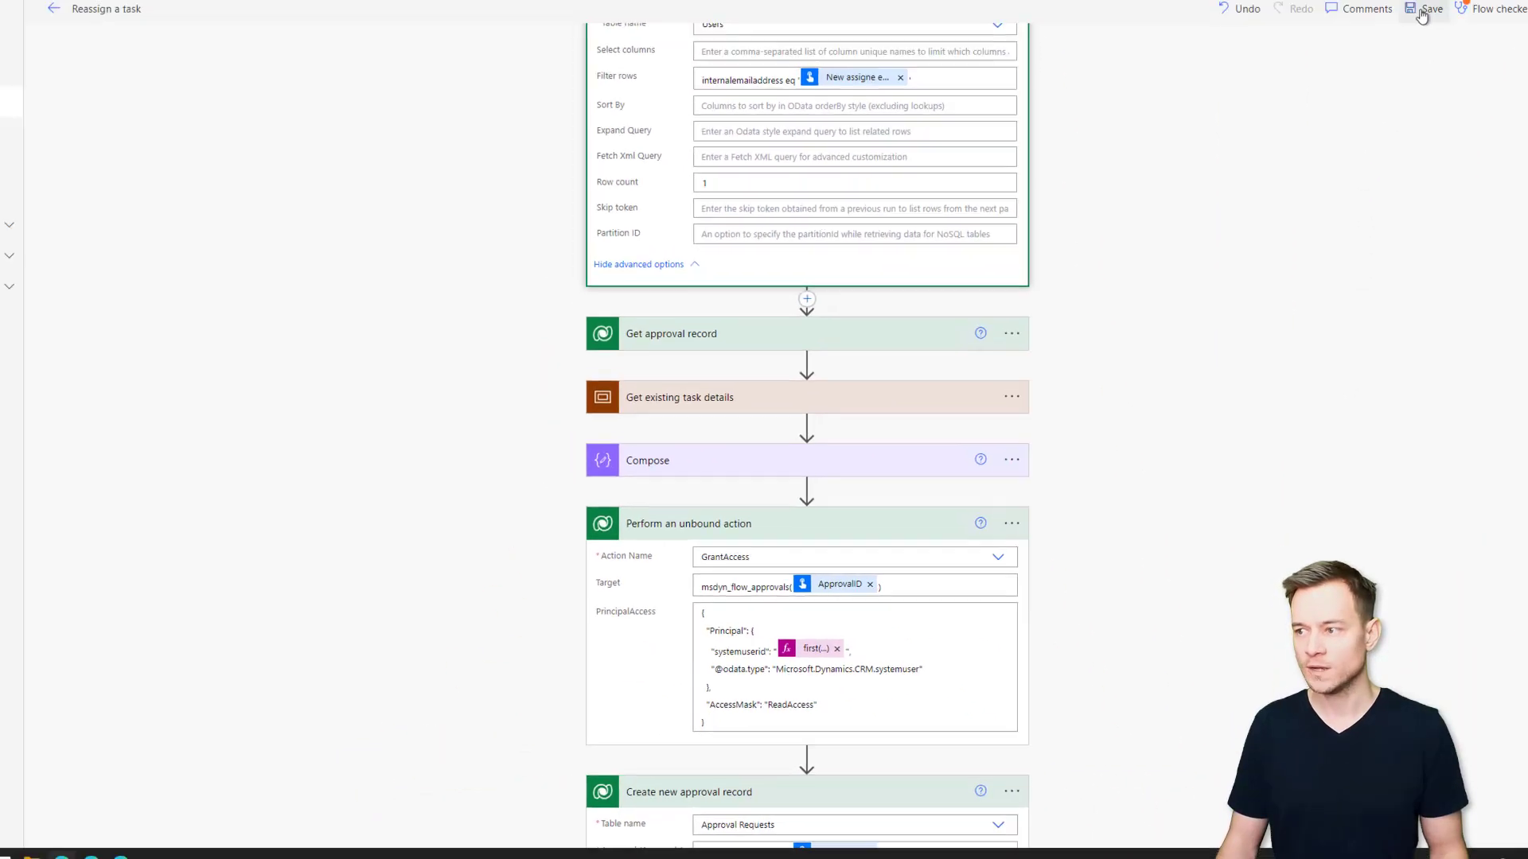
{"action": "left_click", "coordinate": [1479, 11]}
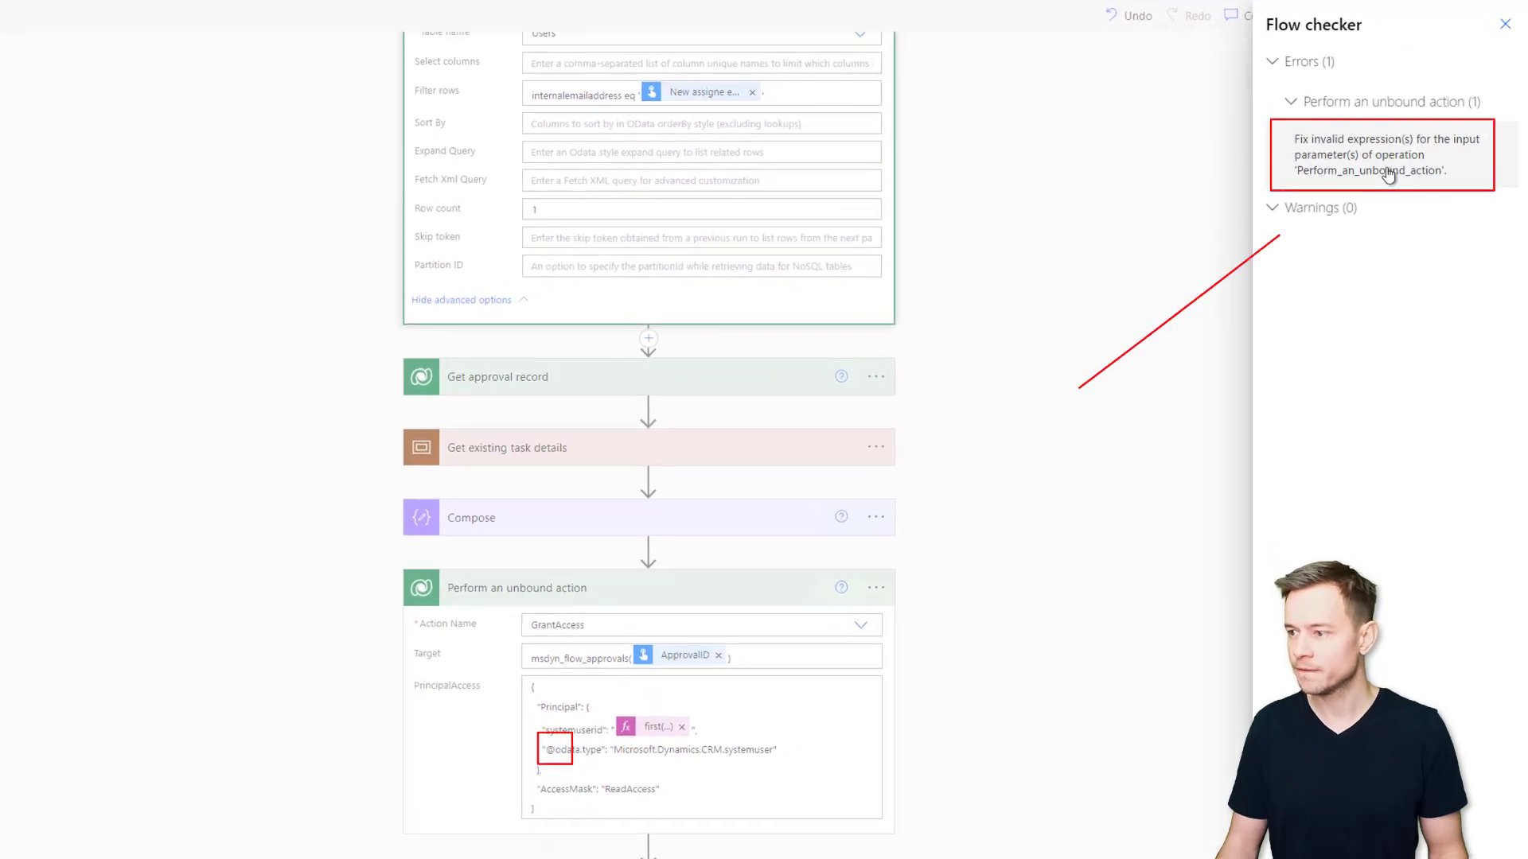
{"action": "left_click", "coordinate": [730, 752]}
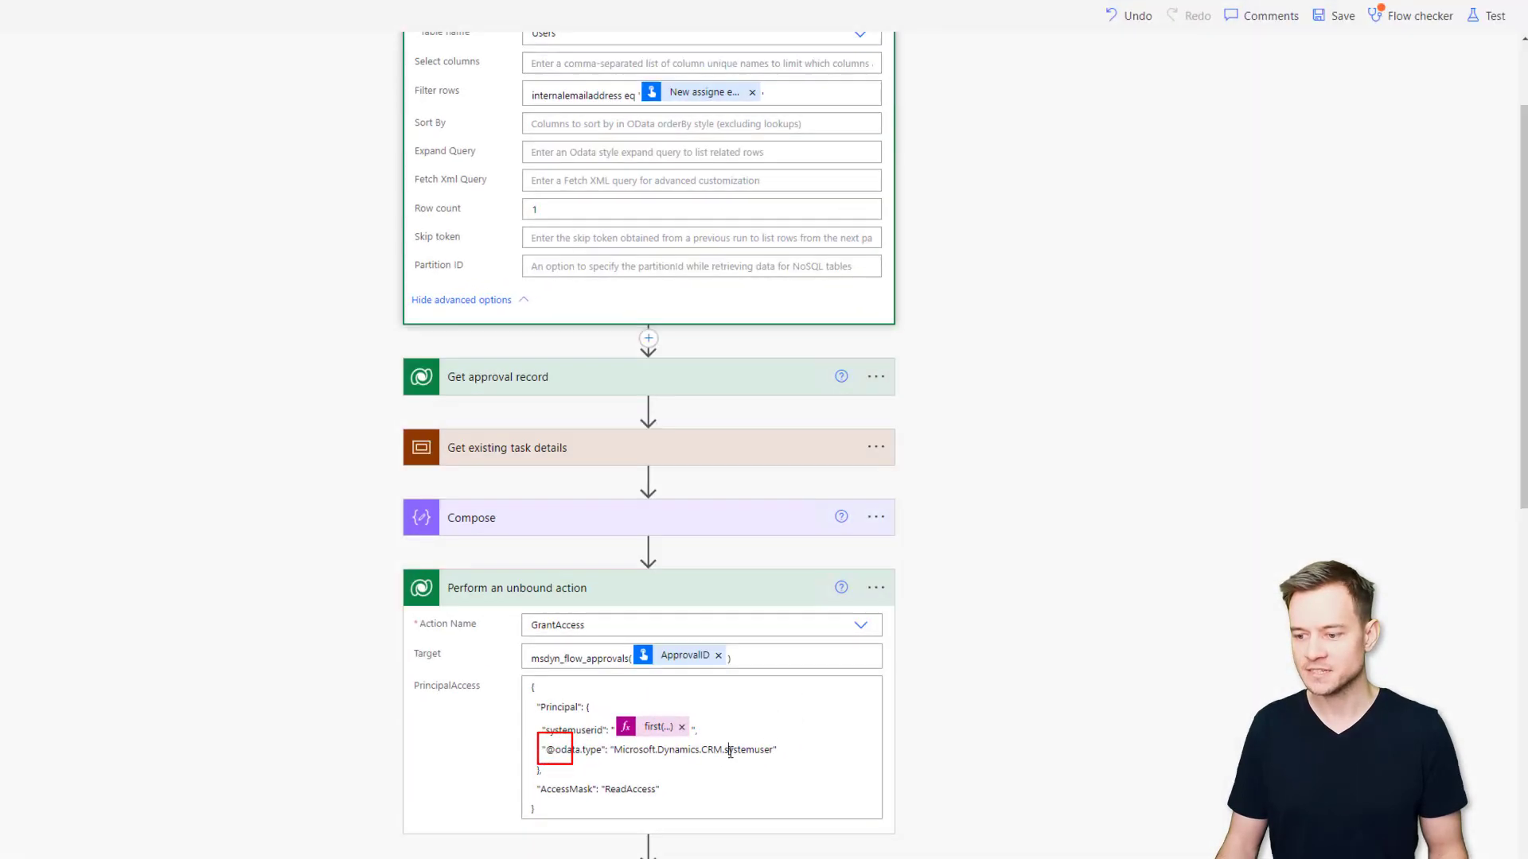
{"action": "left_click", "coordinate": [556, 754]}
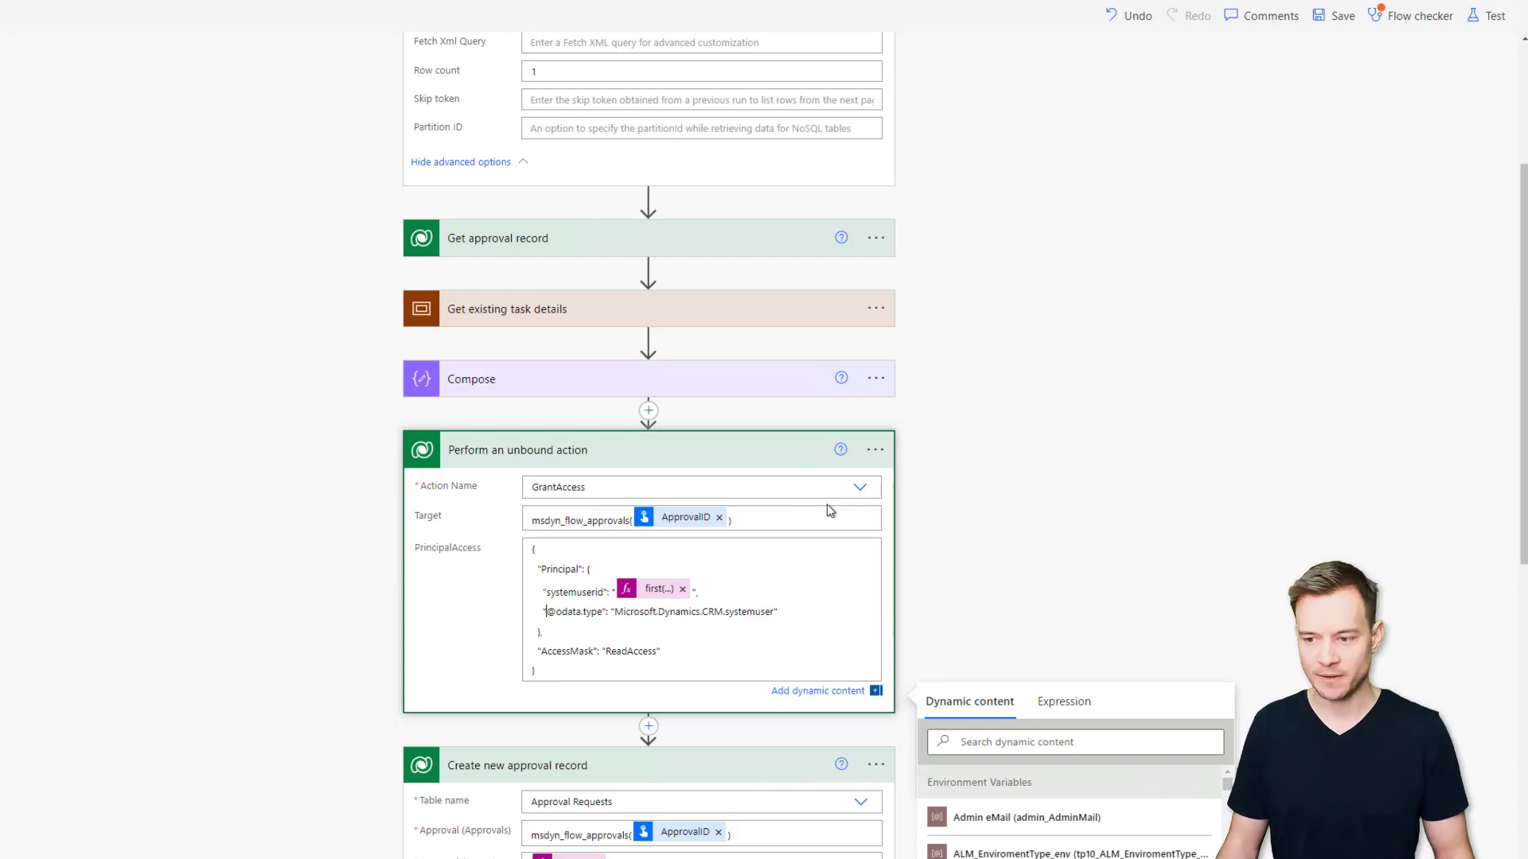
{"action": "type", "text": "@"}
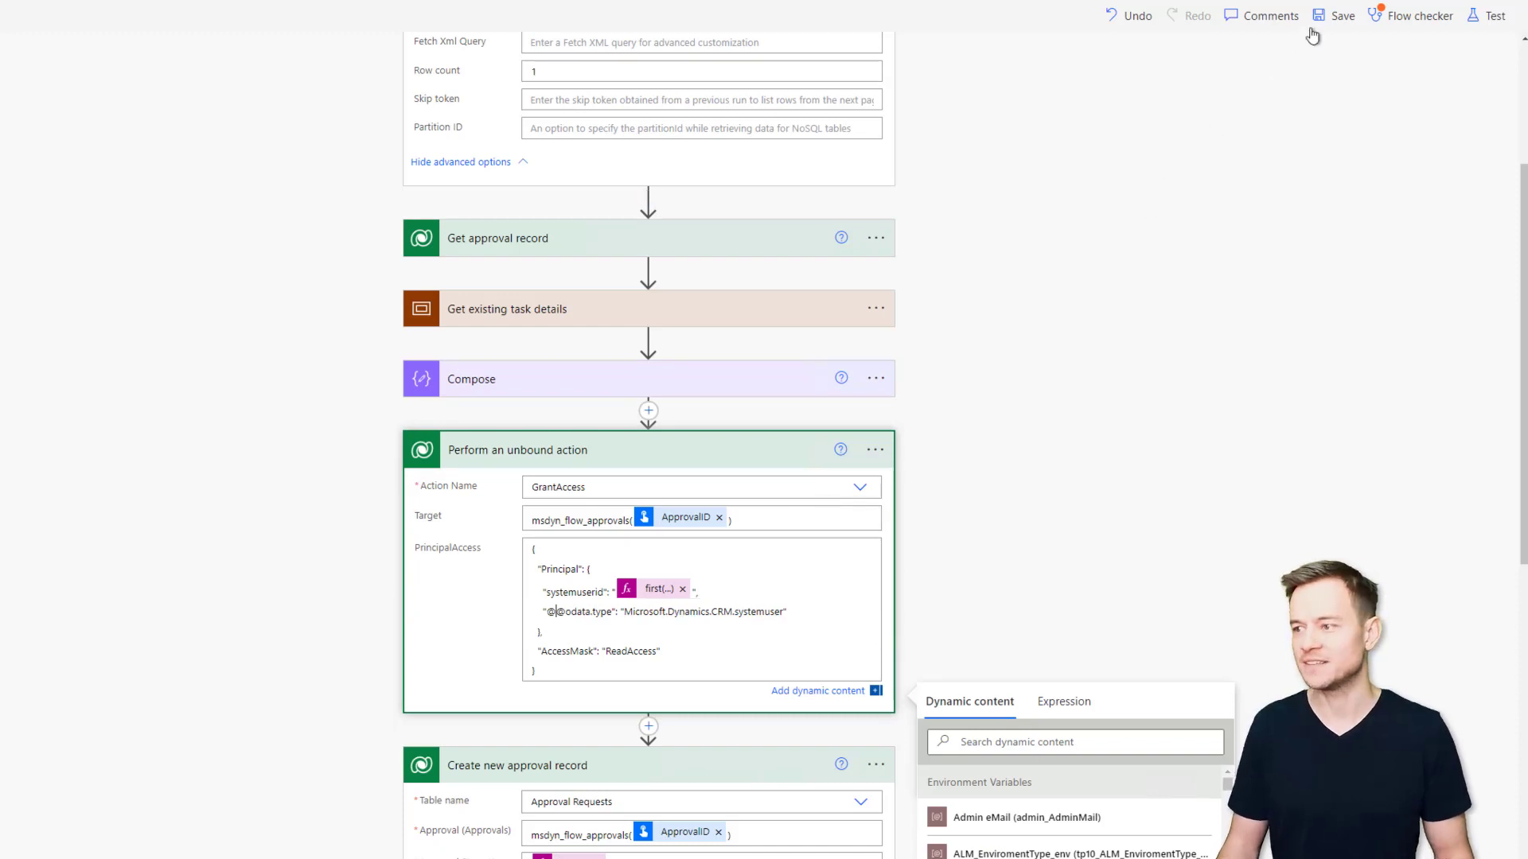
Recheck the "Reassign a task" flow for errors and warnings, and save it.
{"action": "left_click", "coordinate": [1341, 22]}
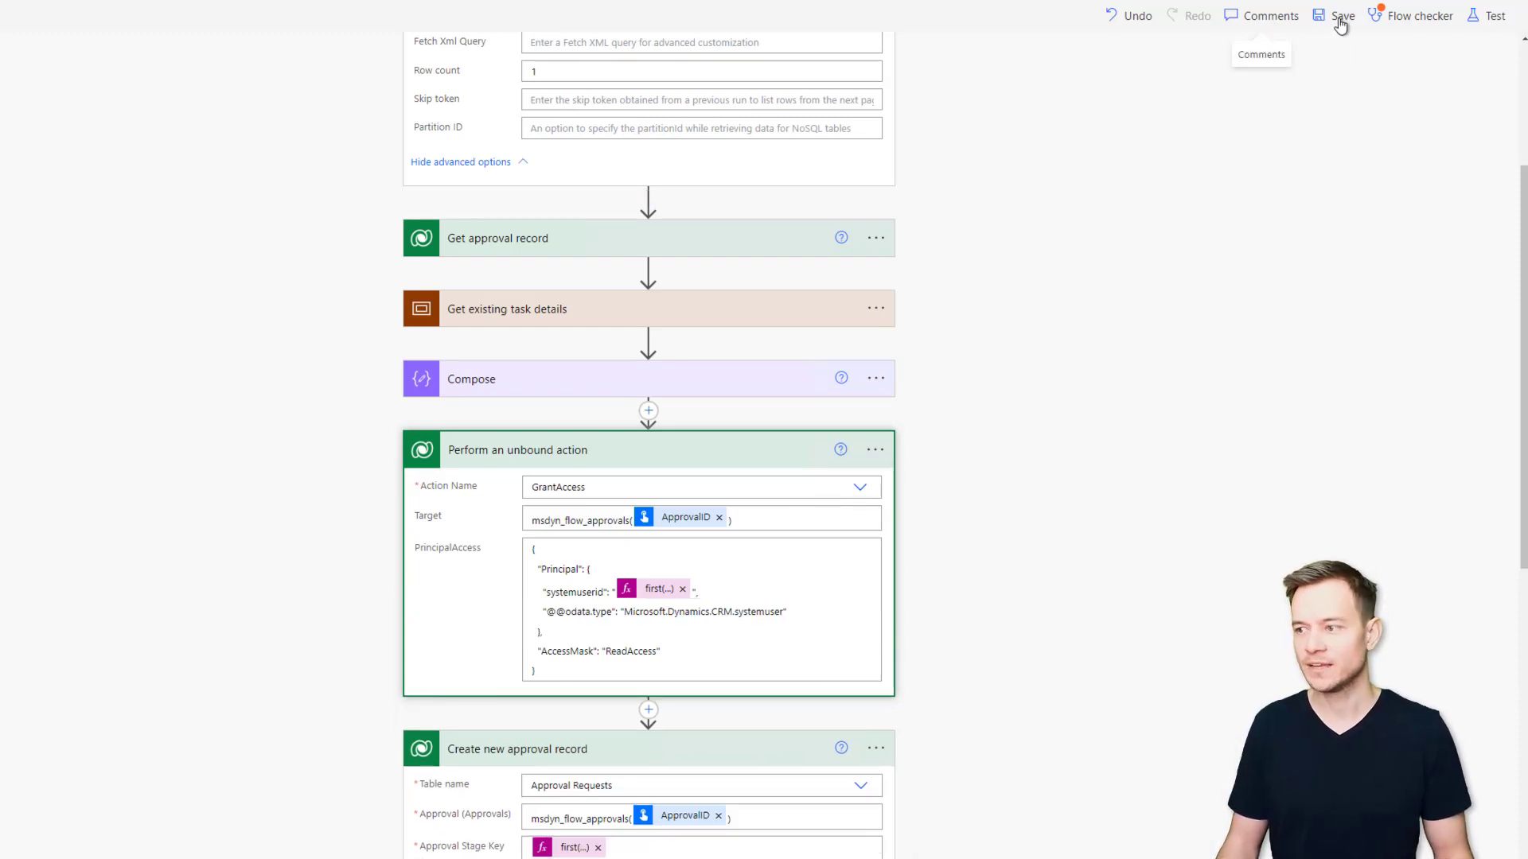
{"action": "left_click", "coordinate": [1401, 29]}
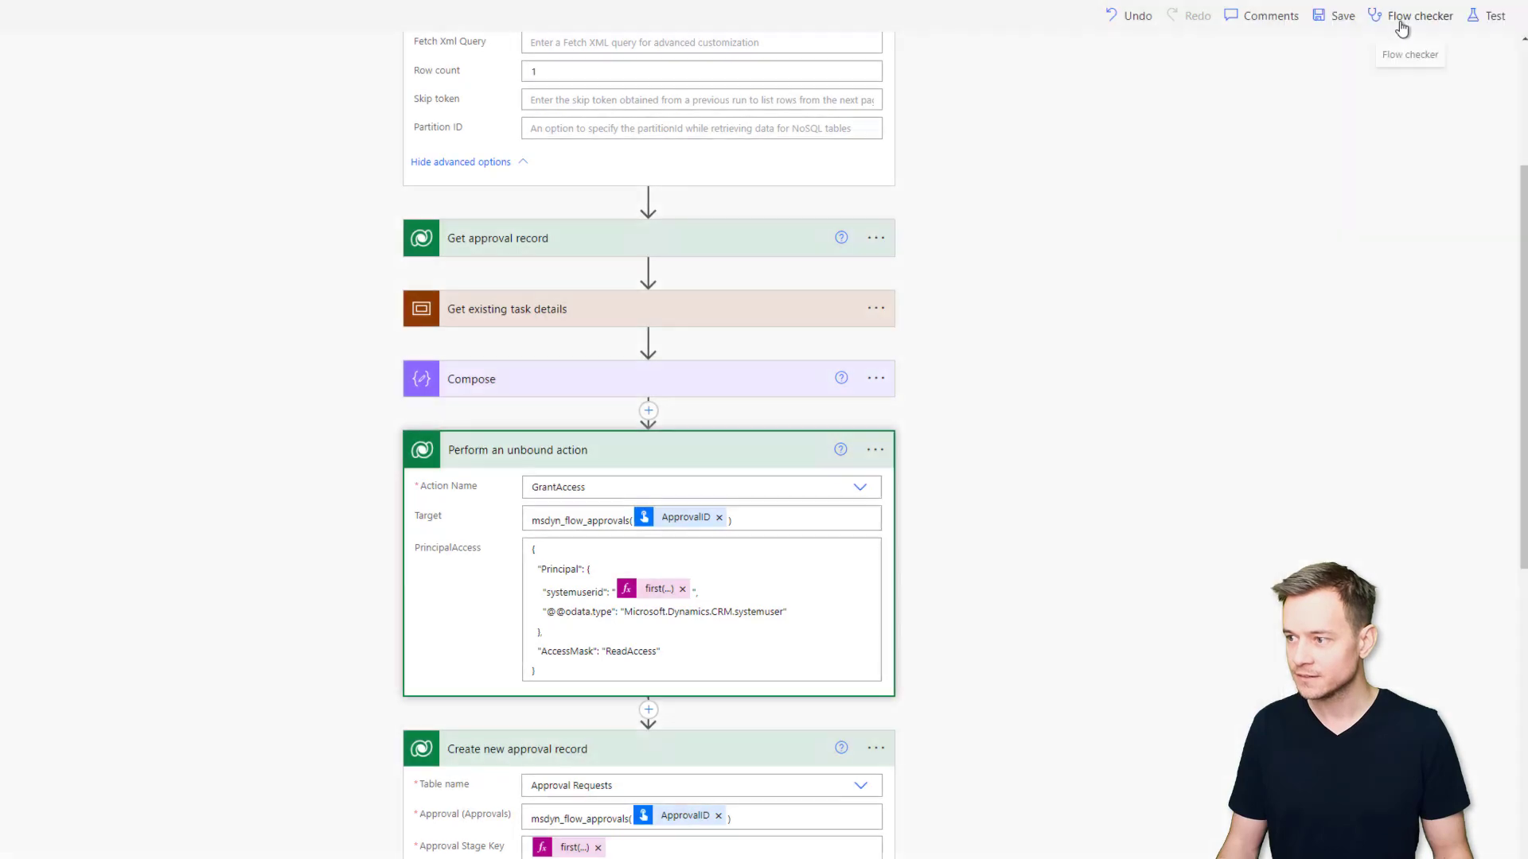
{"action": "left_click", "coordinate": [1504, 23]}
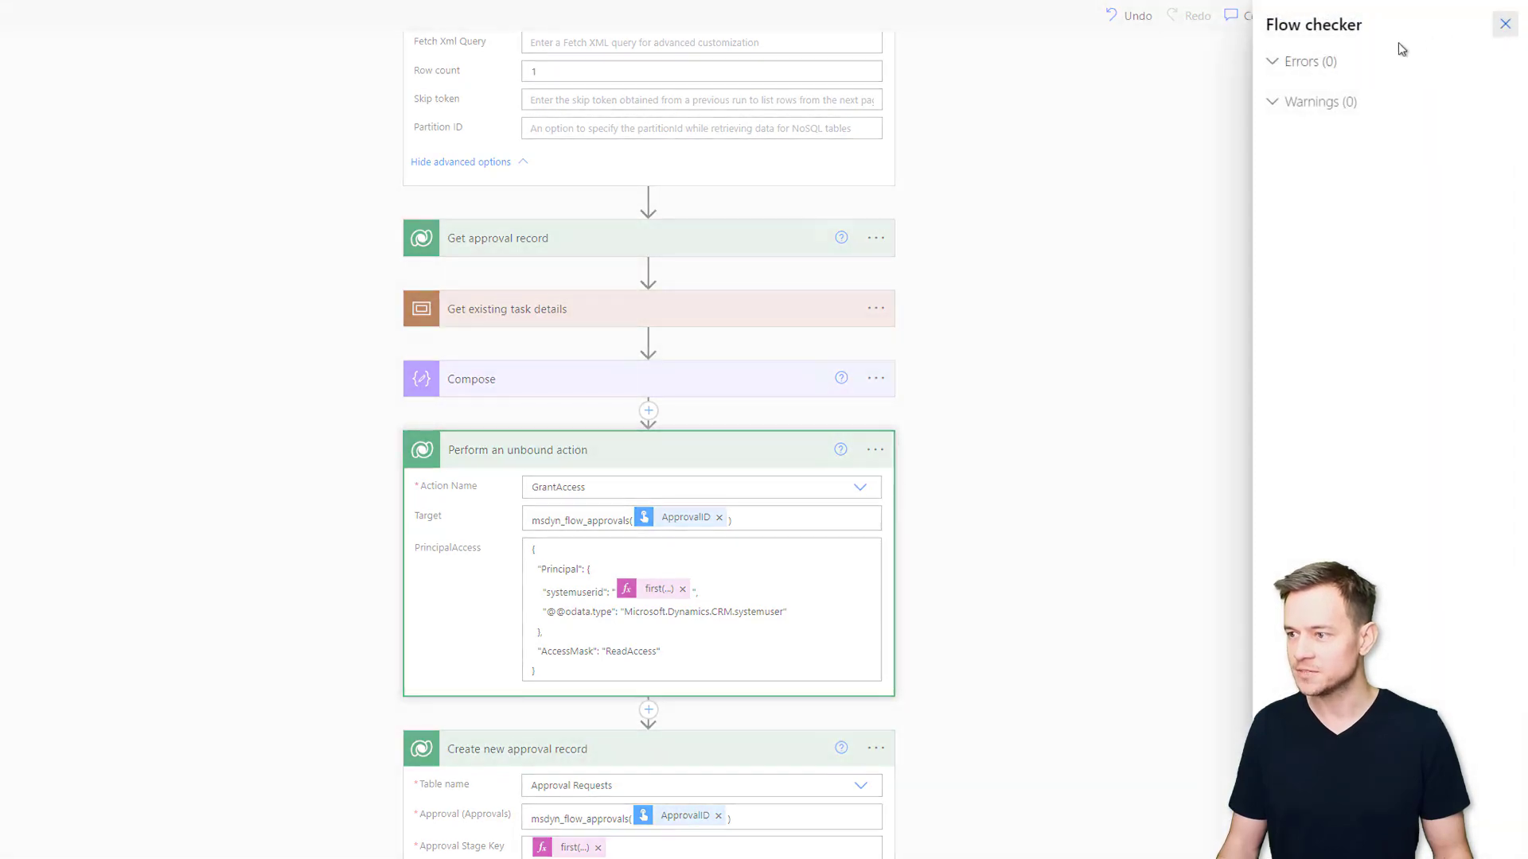
{"action": "left_click", "coordinate": [1330, 21]}
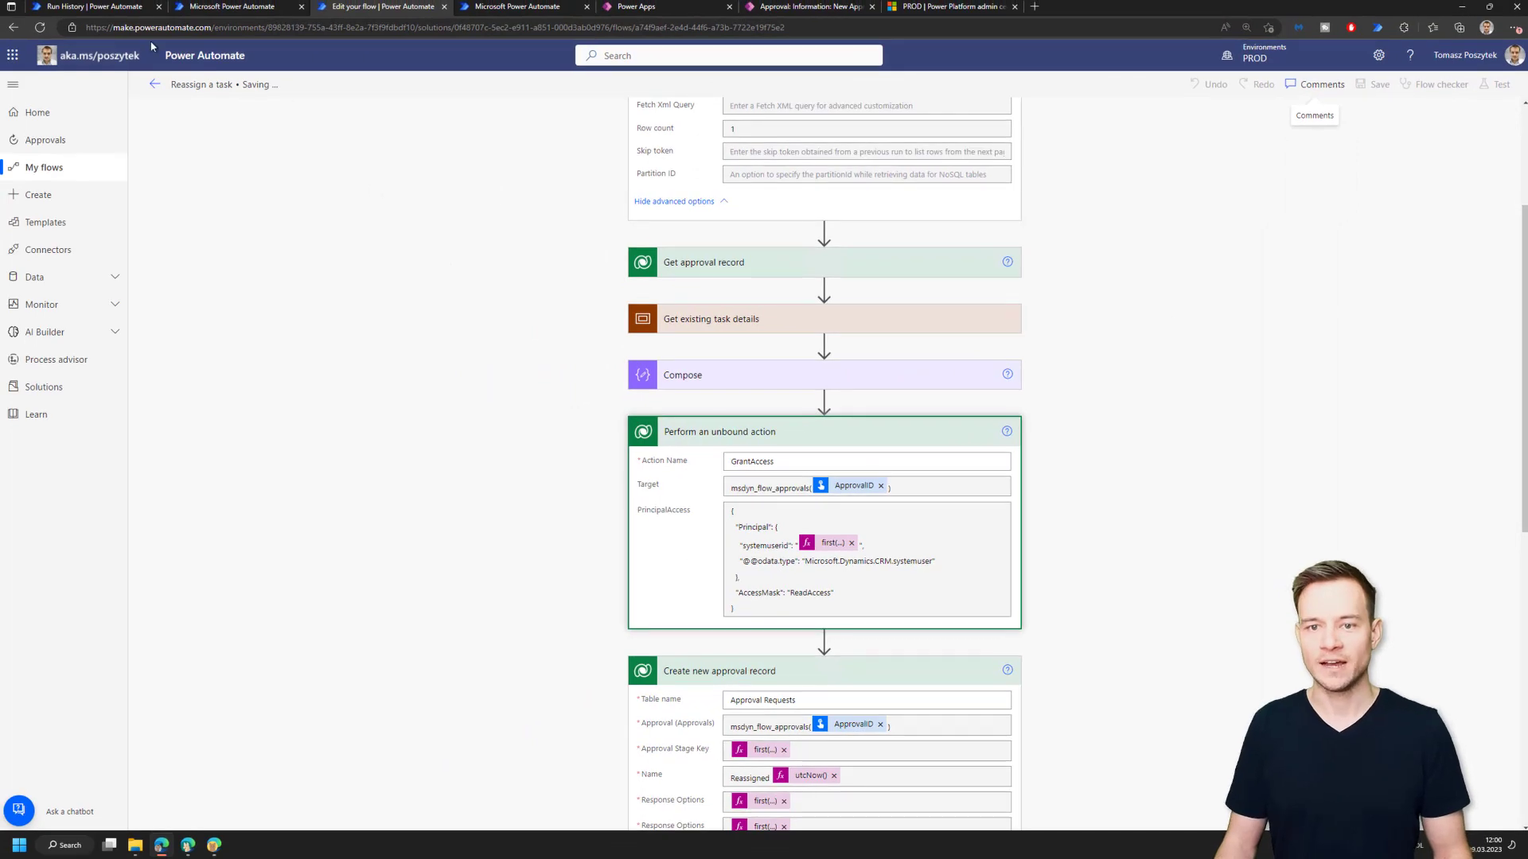
Open "Assign lots of tasks" for editing and change the approval title's ending to "just another test 3".
{"action": "left_click", "coordinate": [110, 10]}
{"action": "left_click", "coordinate": [1496, 85]}
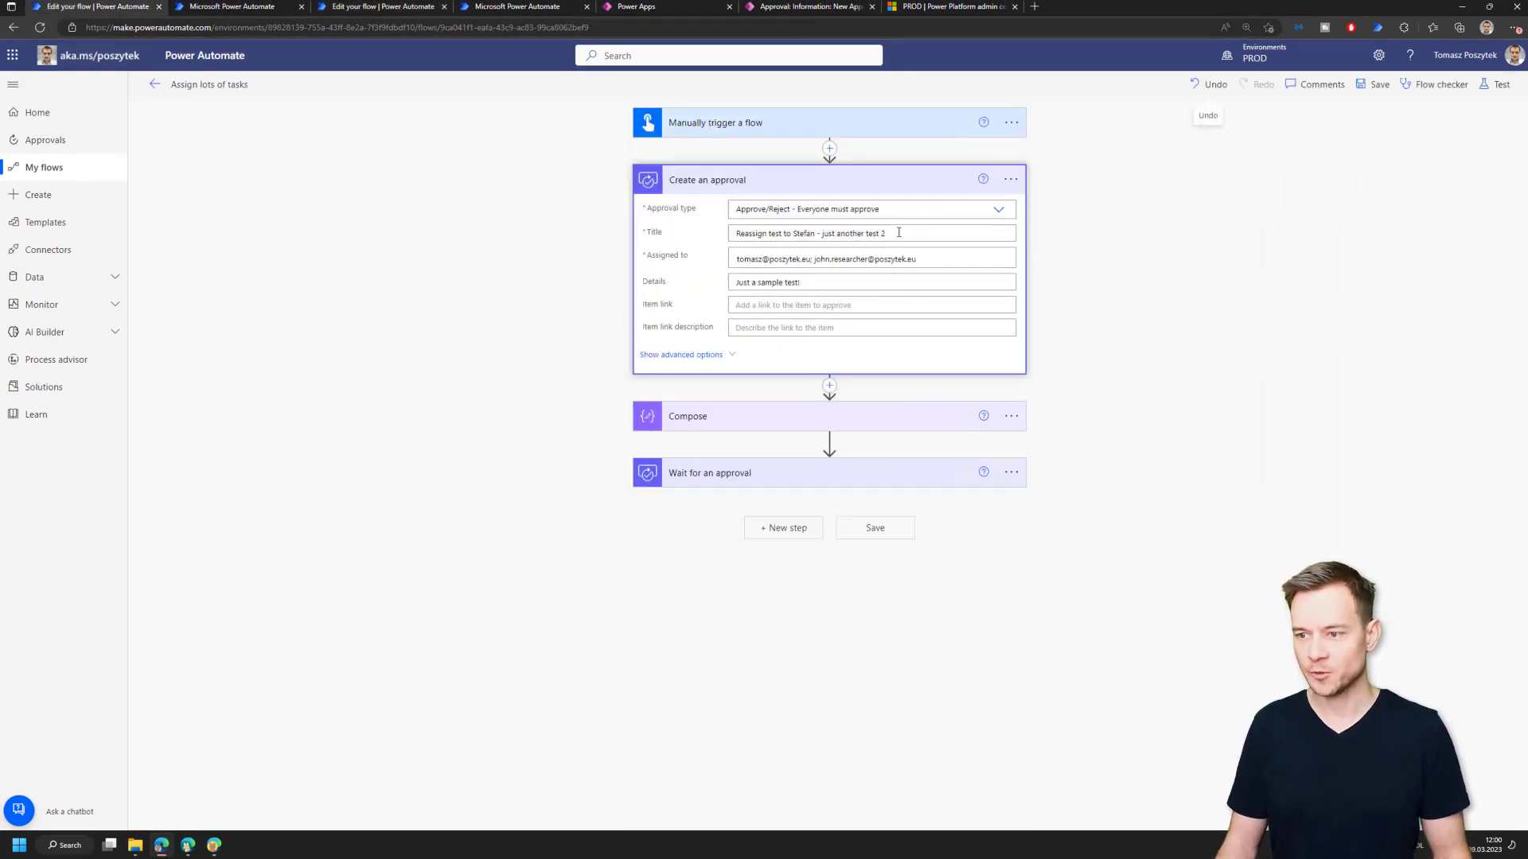
{"action": "left_click", "coordinate": [900, 233]}
{"action": "key", "text": "BackSpace"}
{"action": "type", "text": "3"}
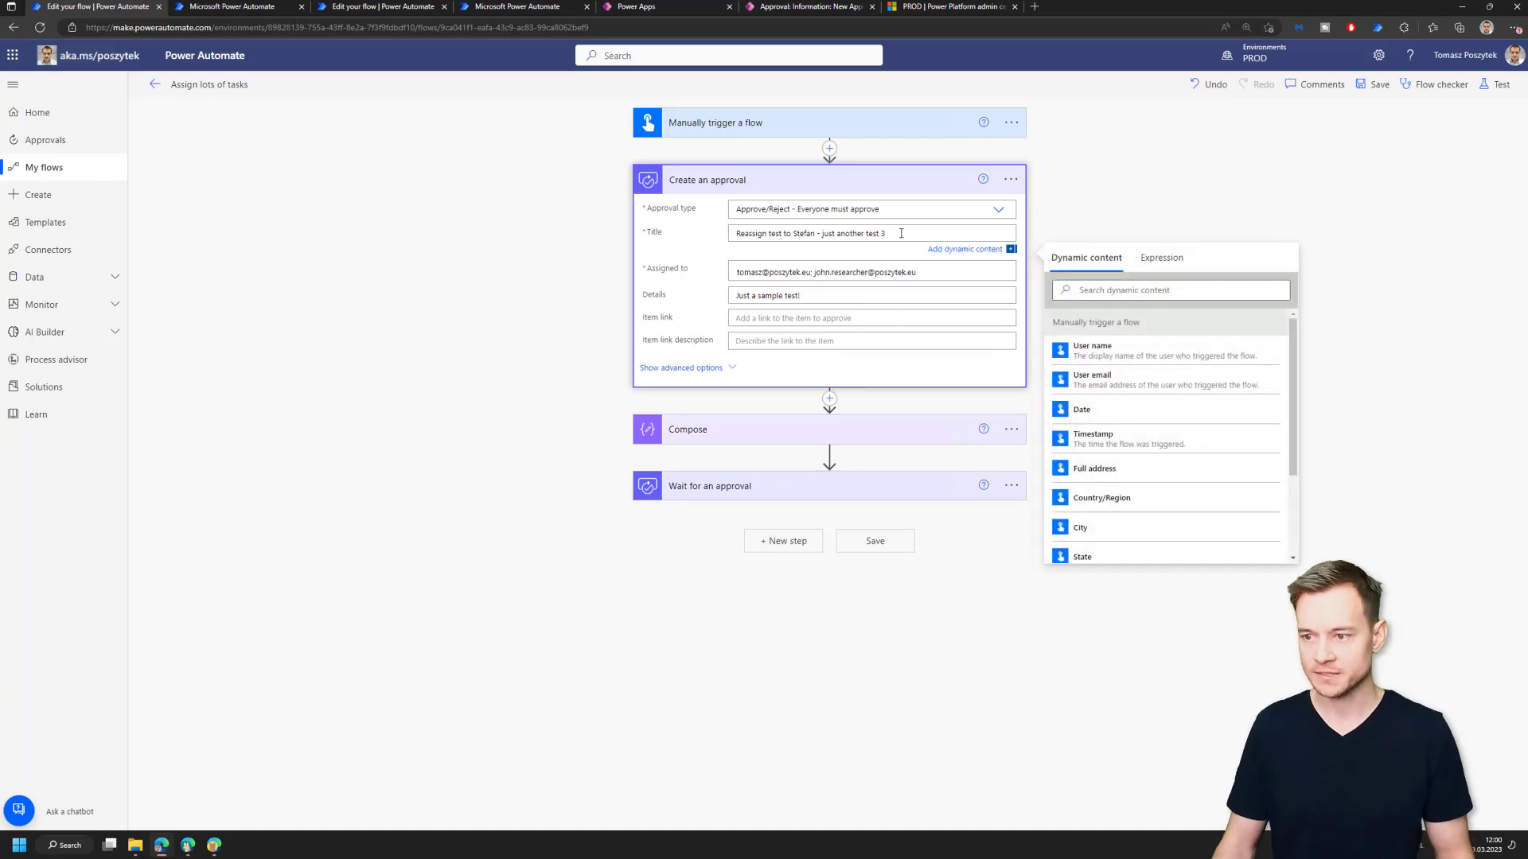
Run a manual test of "Assign lots of tasks" and copy the approval ID from the Compose inputs.
{"action": "left_click", "coordinate": [1492, 94]}
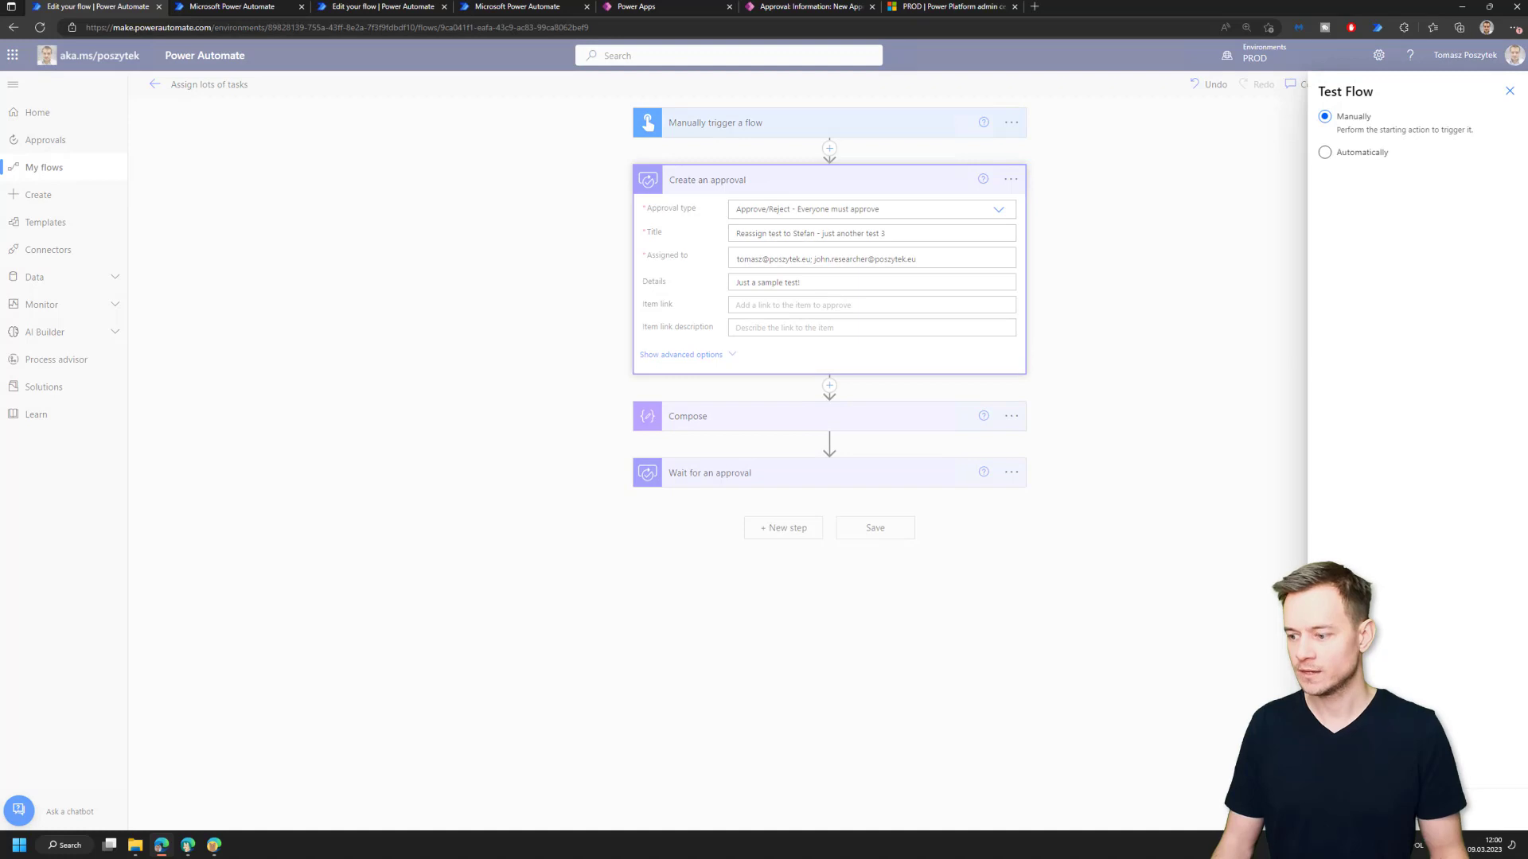
{"action": "left_click", "coordinate": [1345, 810]}
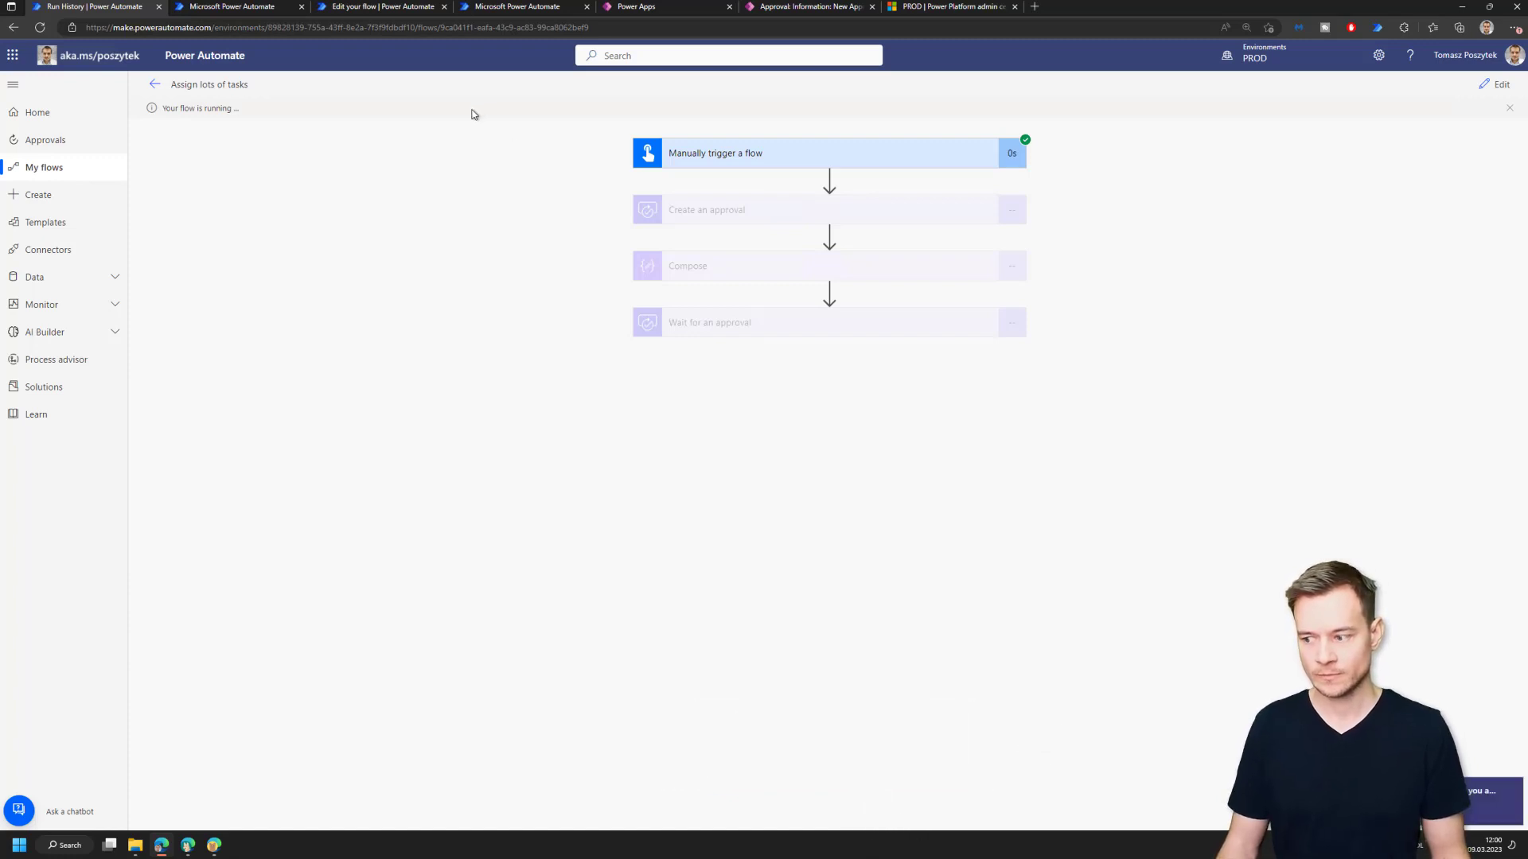
{"action": "left_click", "coordinate": [870, 271]}
{"action": "triple_click", "coordinate": [774, 363]}
{"action": "key", "text": "ctrl+c"}
Examine the received approvals of both the new and the current assignee, and return to the flow run.
{"action": "left_click", "coordinate": [192, 850]}
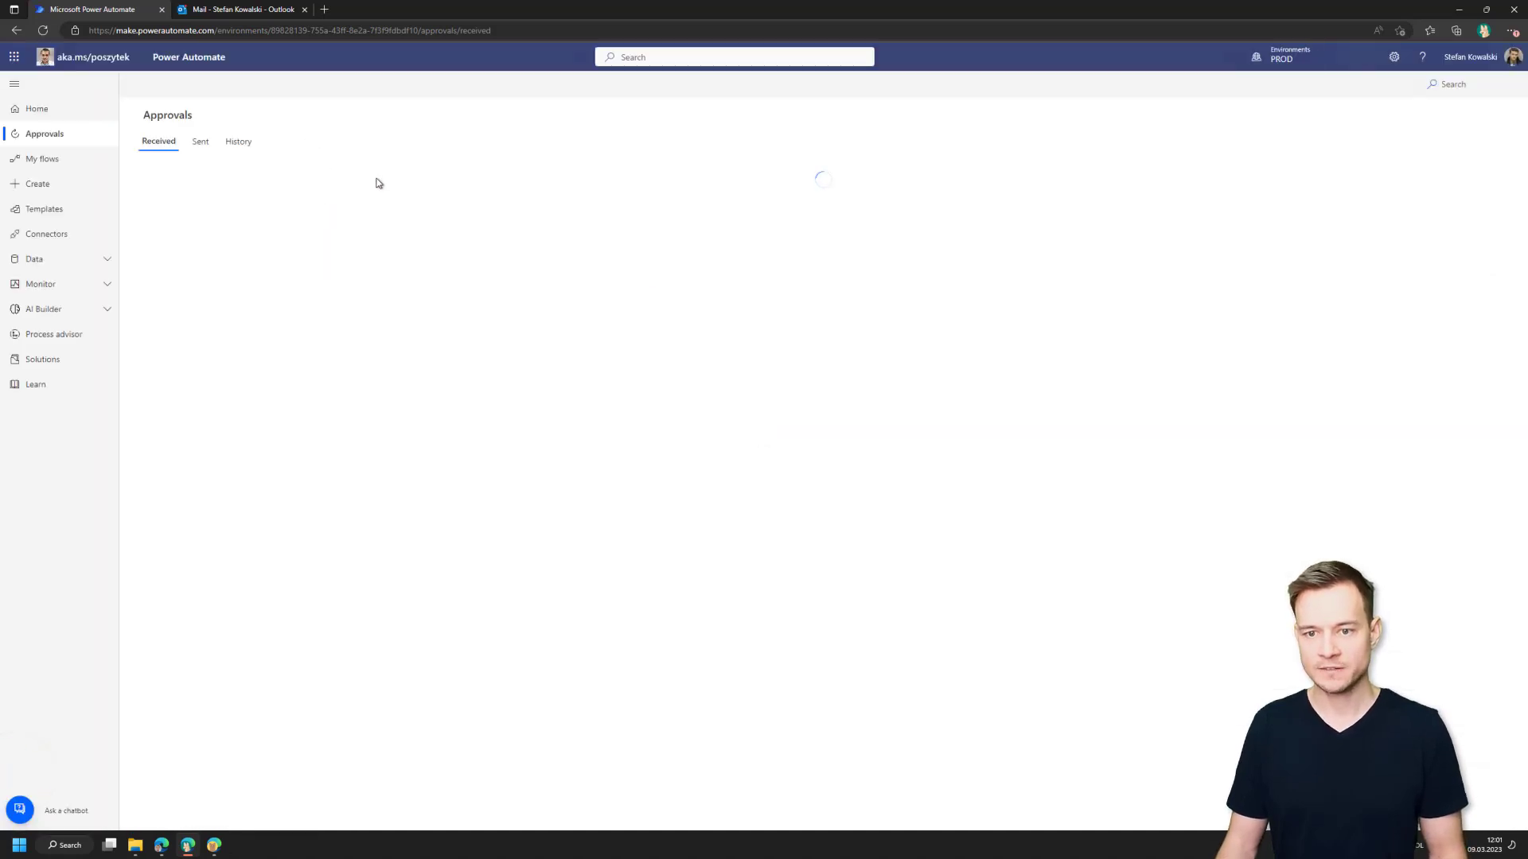
{"action": "left_click", "coordinate": [213, 848]}
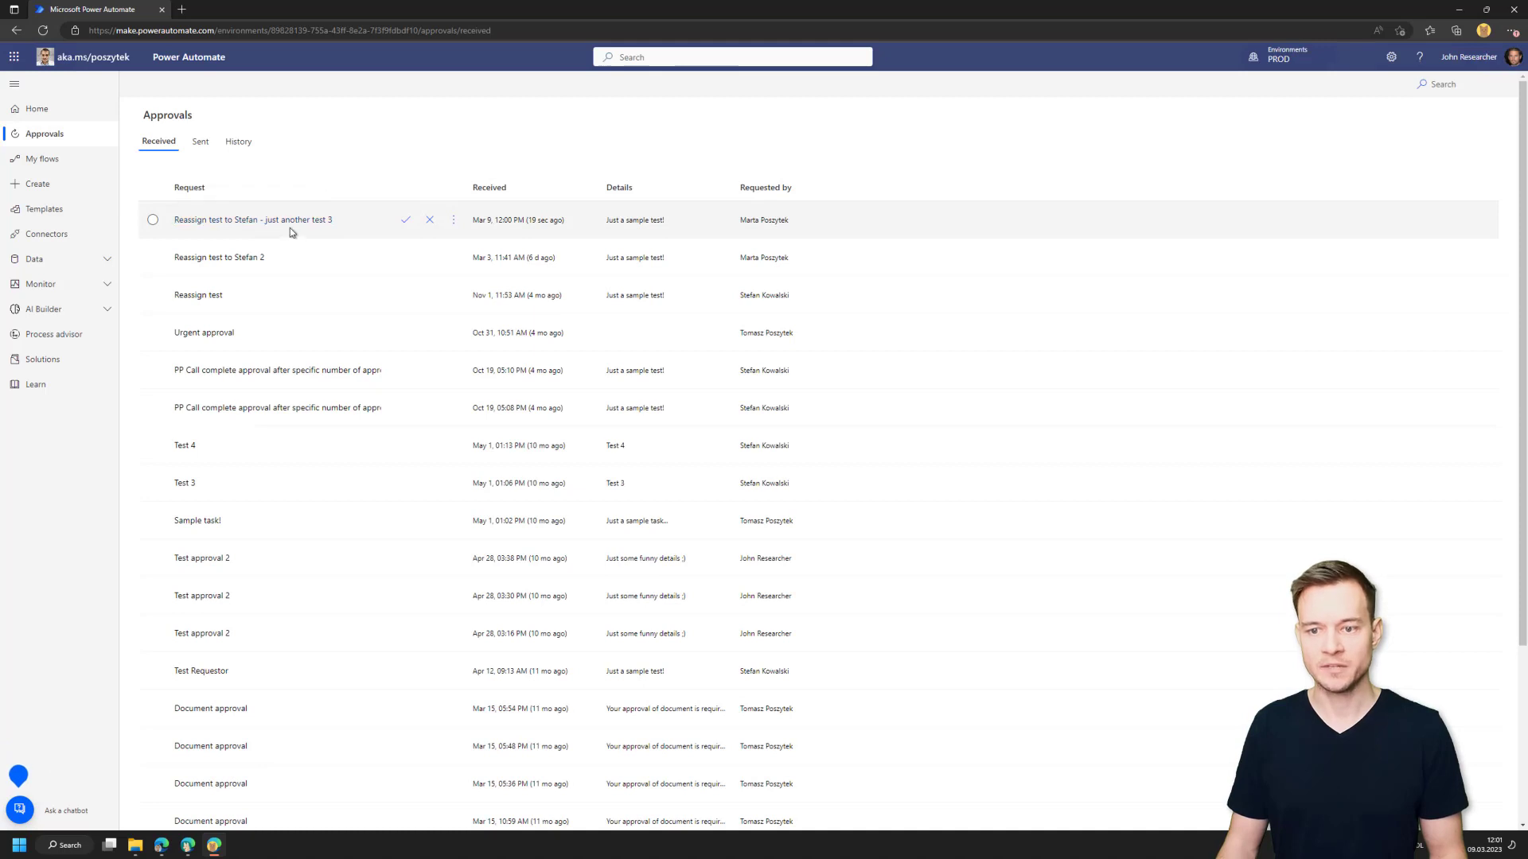
{"action": "left_click", "coordinate": [1460, 10]}
{"action": "left_click", "coordinate": [1462, 13]}
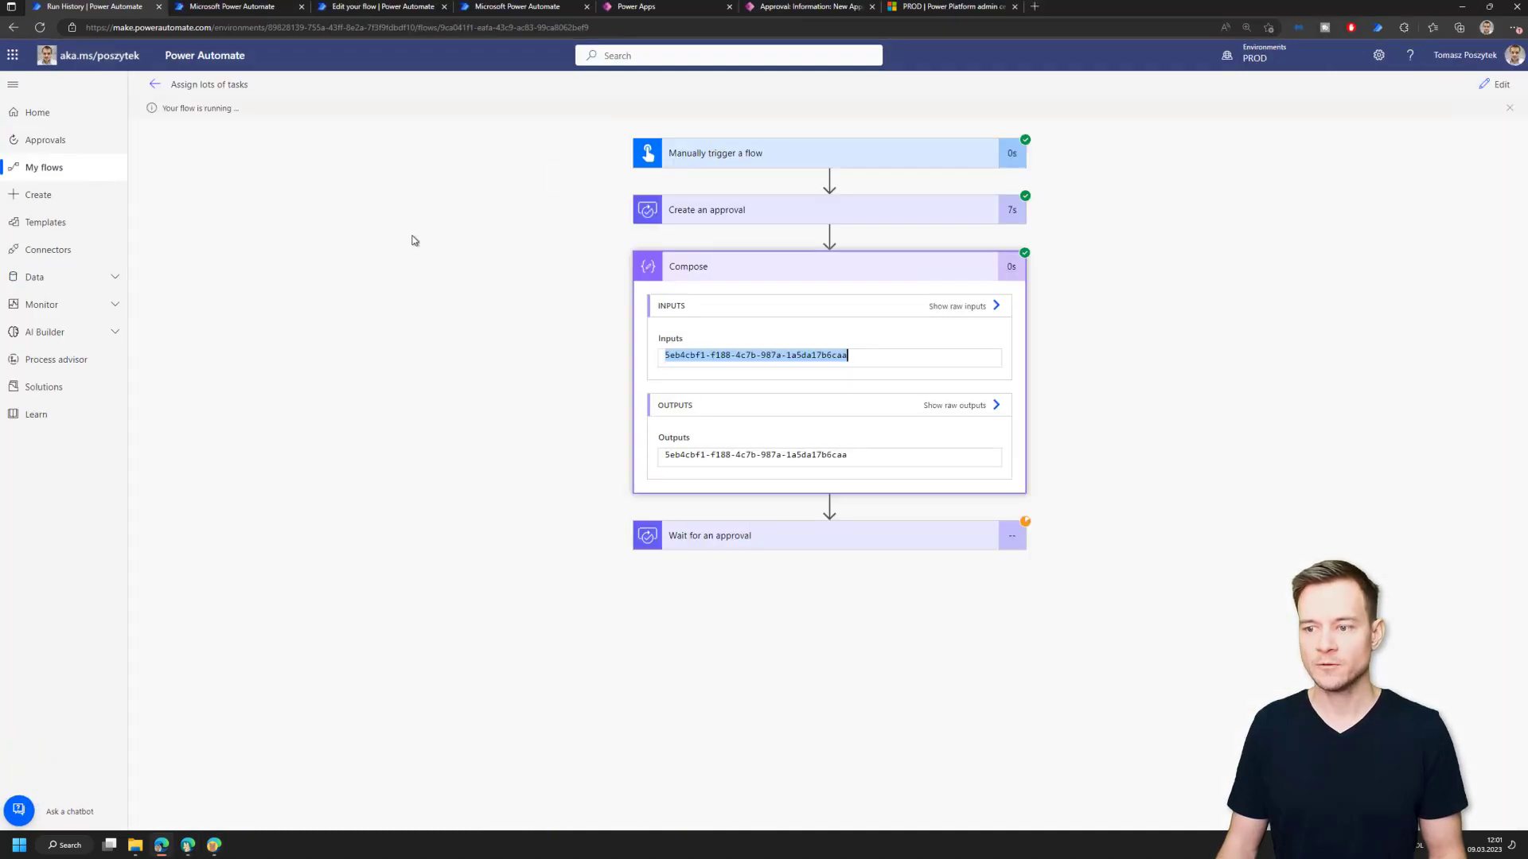
Start a manual test of the "Reassign a task" flow and paste the copied approval ID as the ApprovalID.
{"action": "left_click", "coordinate": [498, 8]}
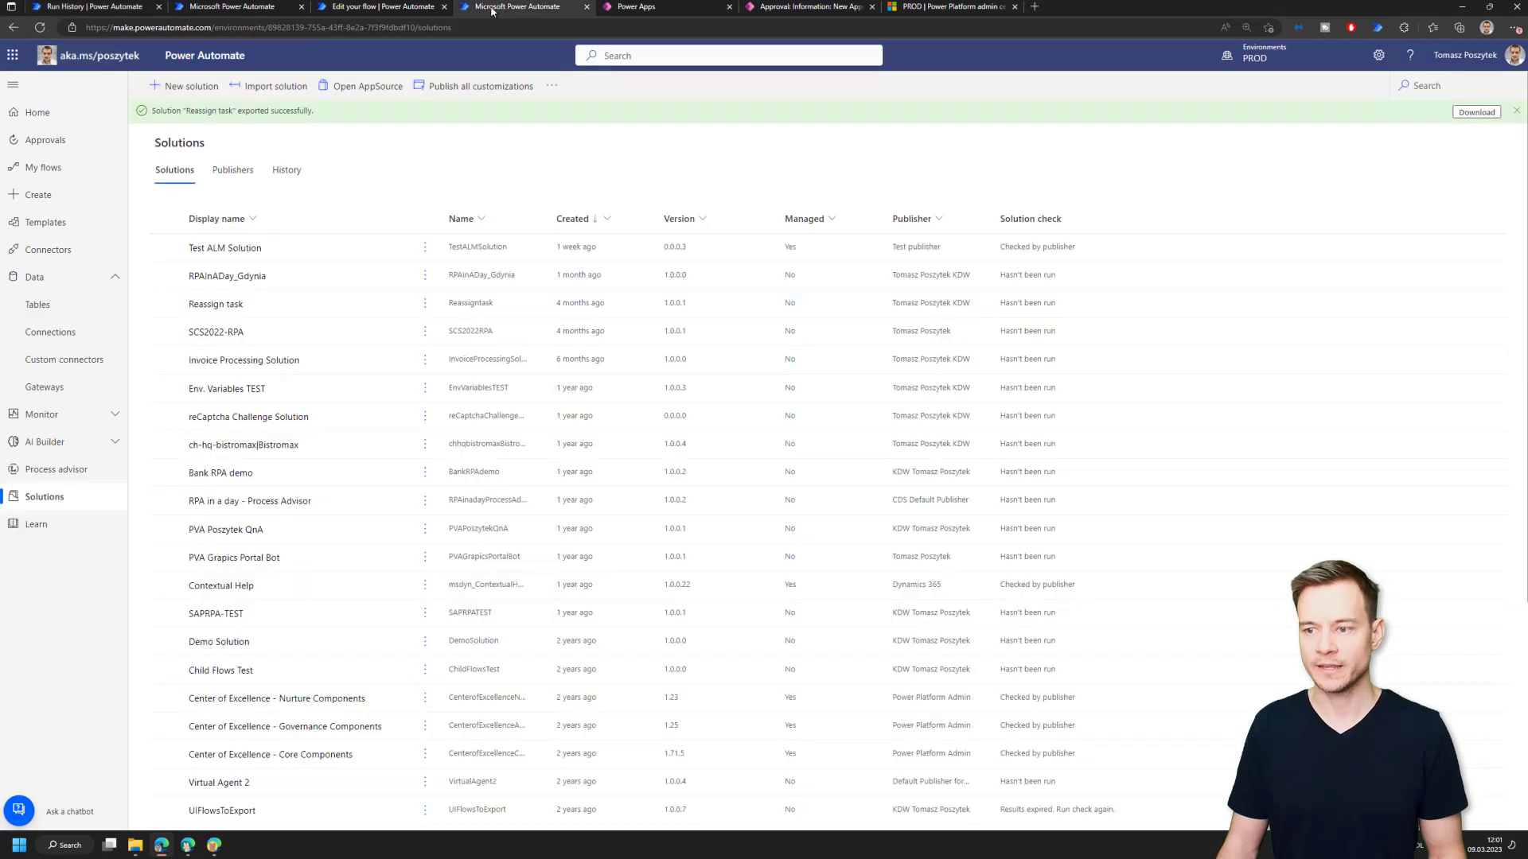
{"action": "left_click", "coordinate": [406, 7]}
{"action": "left_click", "coordinate": [1490, 85]}
{"action": "left_click", "coordinate": [1351, 117]}
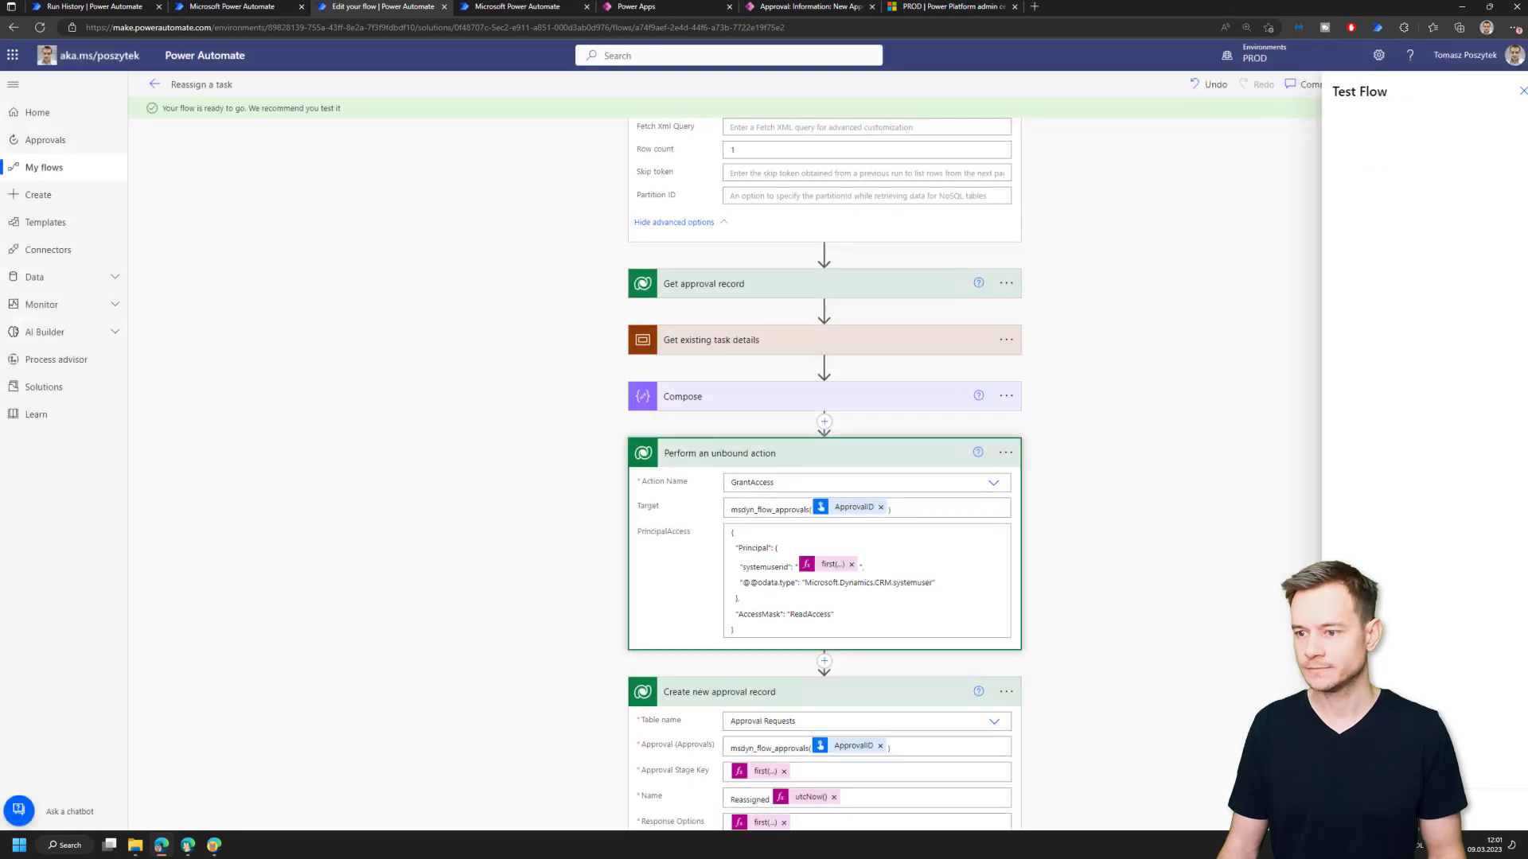
{"action": "left_click", "coordinate": [1372, 192]}
{"action": "key", "text": "ctrl+v"}
Pick the current and new assignees for the reassignment and run the flow.
{"action": "left_click", "coordinate": [1350, 268]}
{"action": "type", "text": "john"}
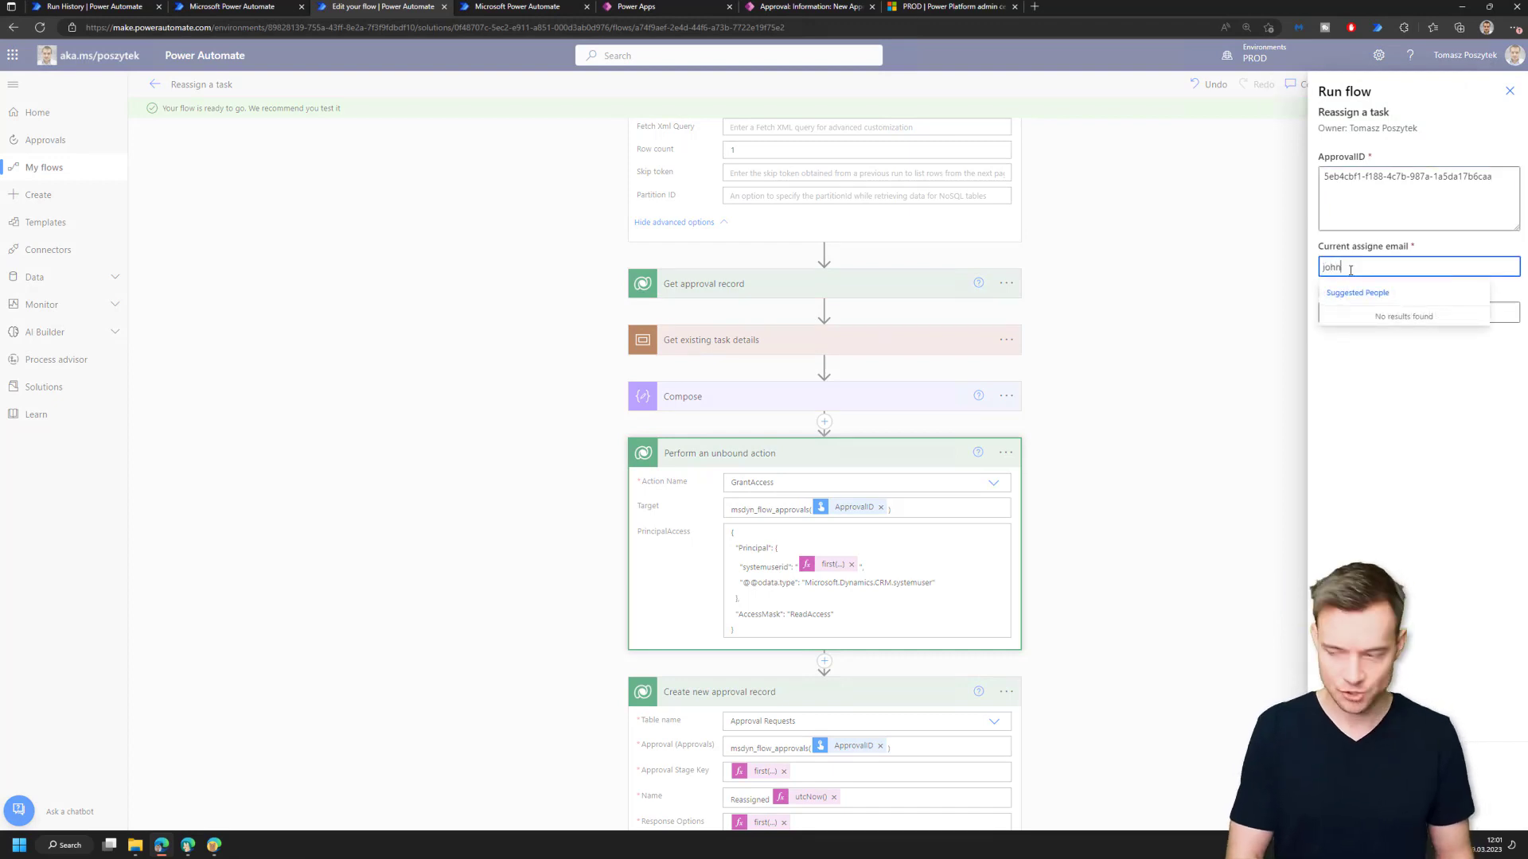
{"action": "left_click", "coordinate": [1366, 317]}
{"action": "left_click", "coordinate": [1371, 323]}
{"action": "type", "text": "ste"}
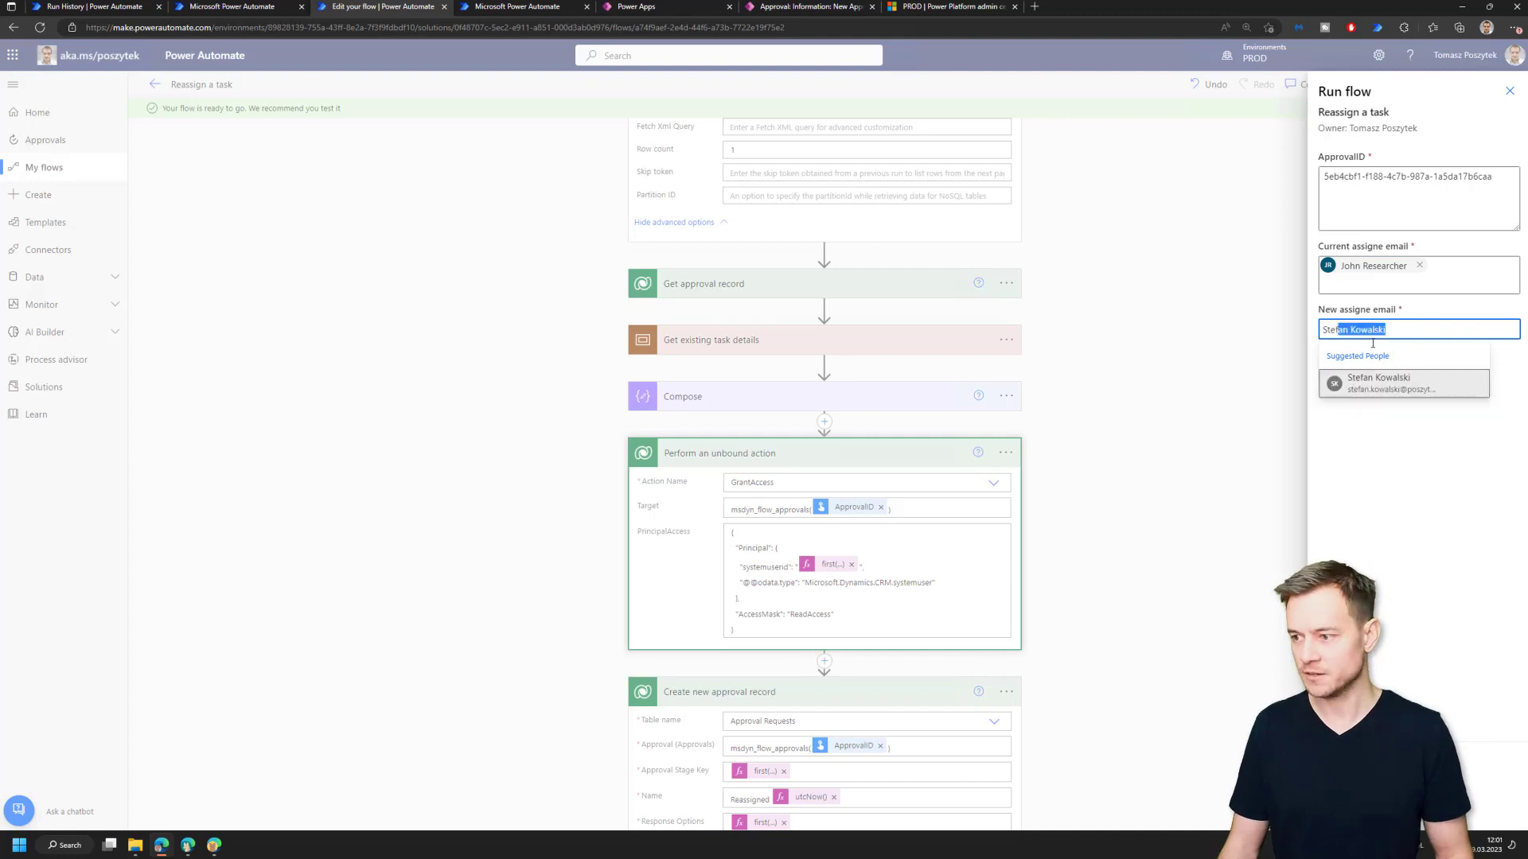
{"action": "left_click", "coordinate": [1376, 384]}
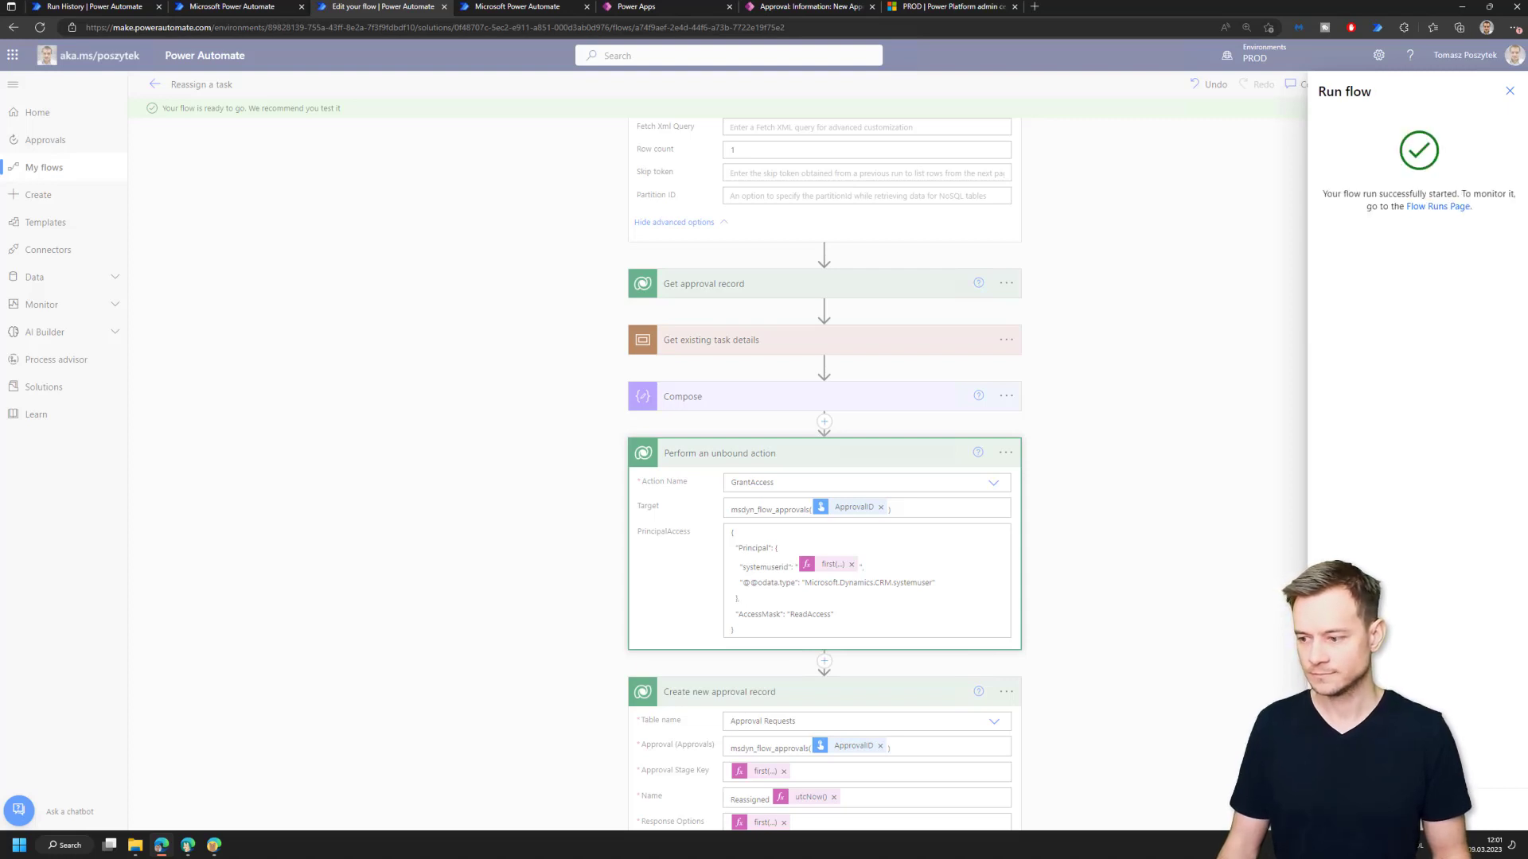
{"action": "key", "text": "Escape"}
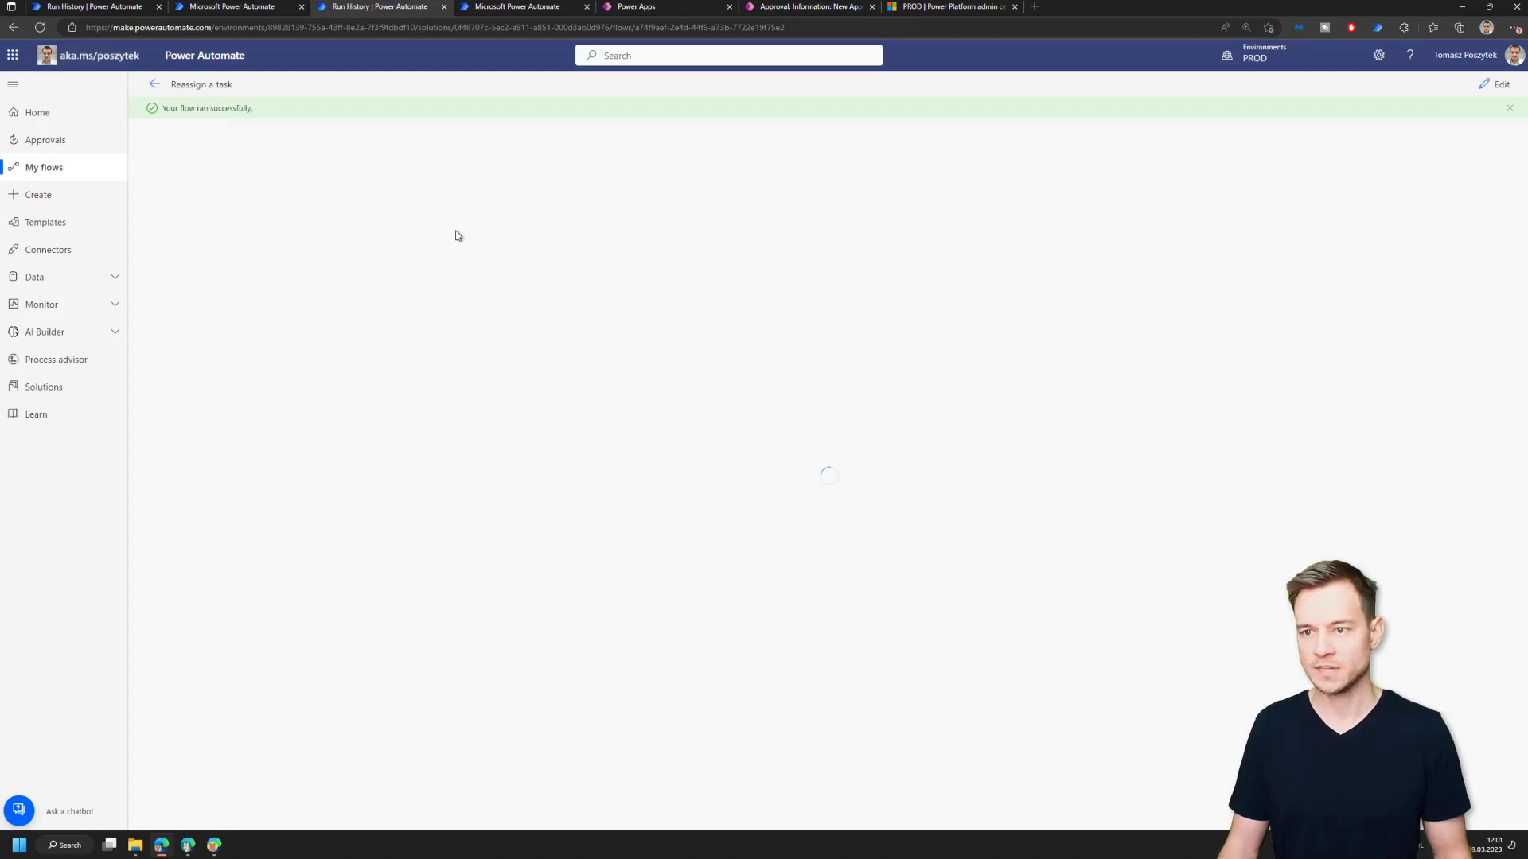
Open the newest row of the Approvals table in its edit form and close the old Approval tab.
{"action": "left_click", "coordinate": [513, 8]}
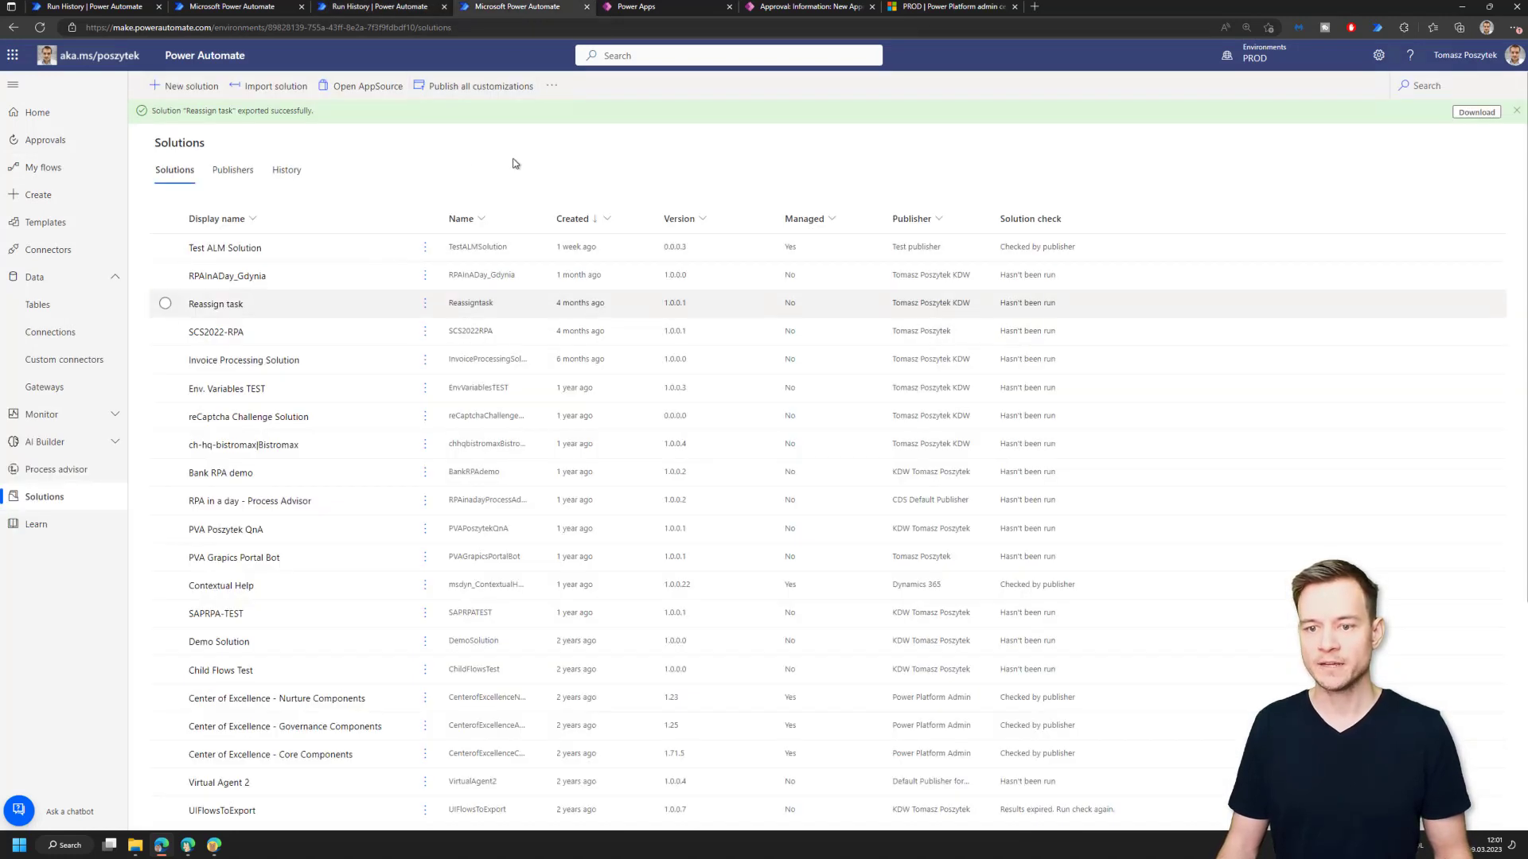
{"action": "left_click", "coordinate": [651, 8]}
{"action": "left_click", "coordinate": [836, 474]}
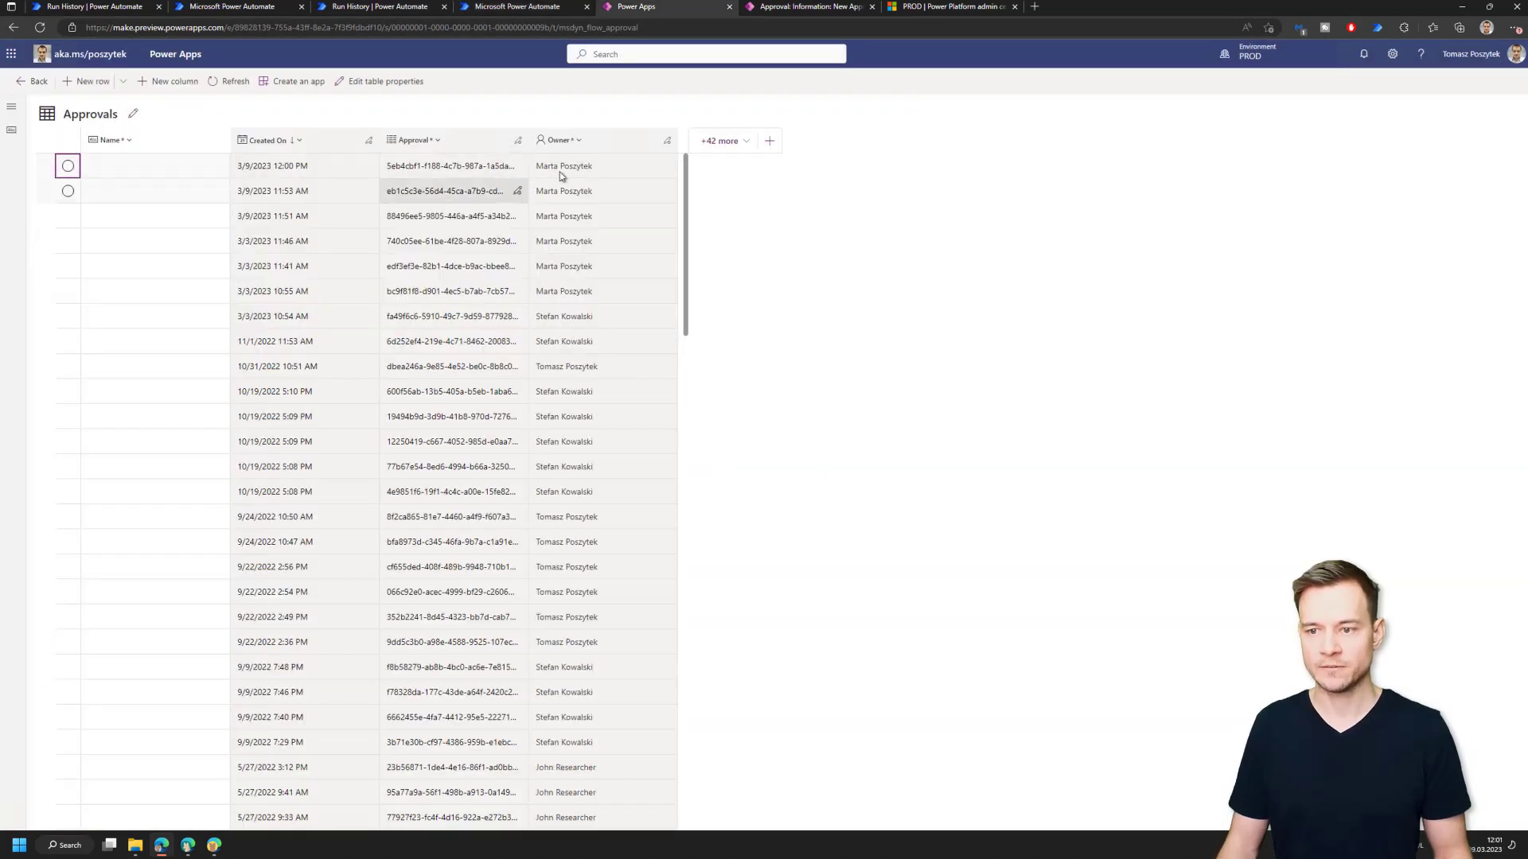
{"action": "left_click", "coordinate": [174, 175]}
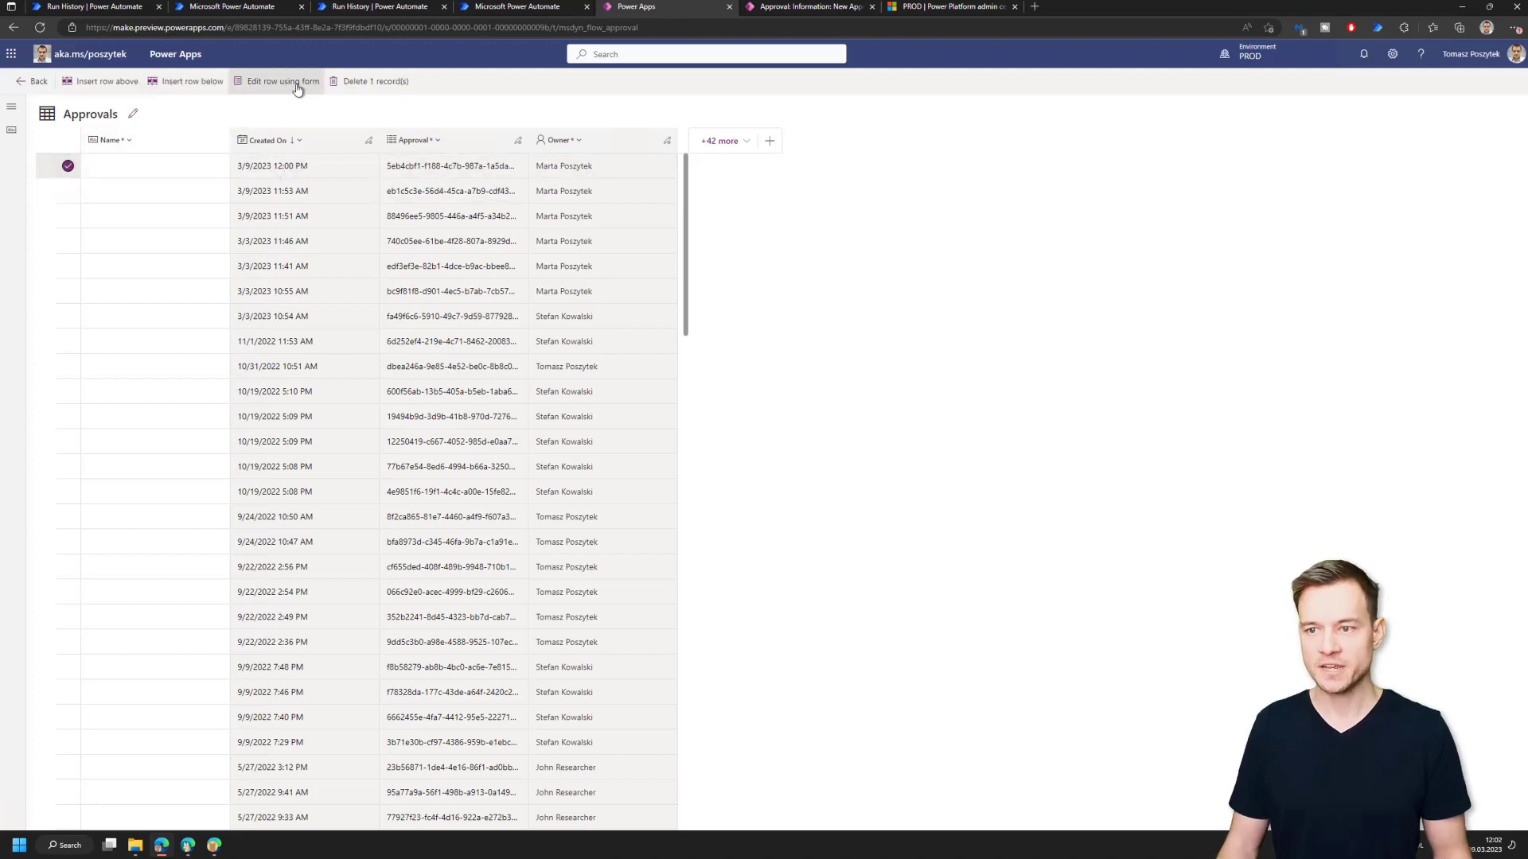
{"action": "left_click", "coordinate": [298, 84]}
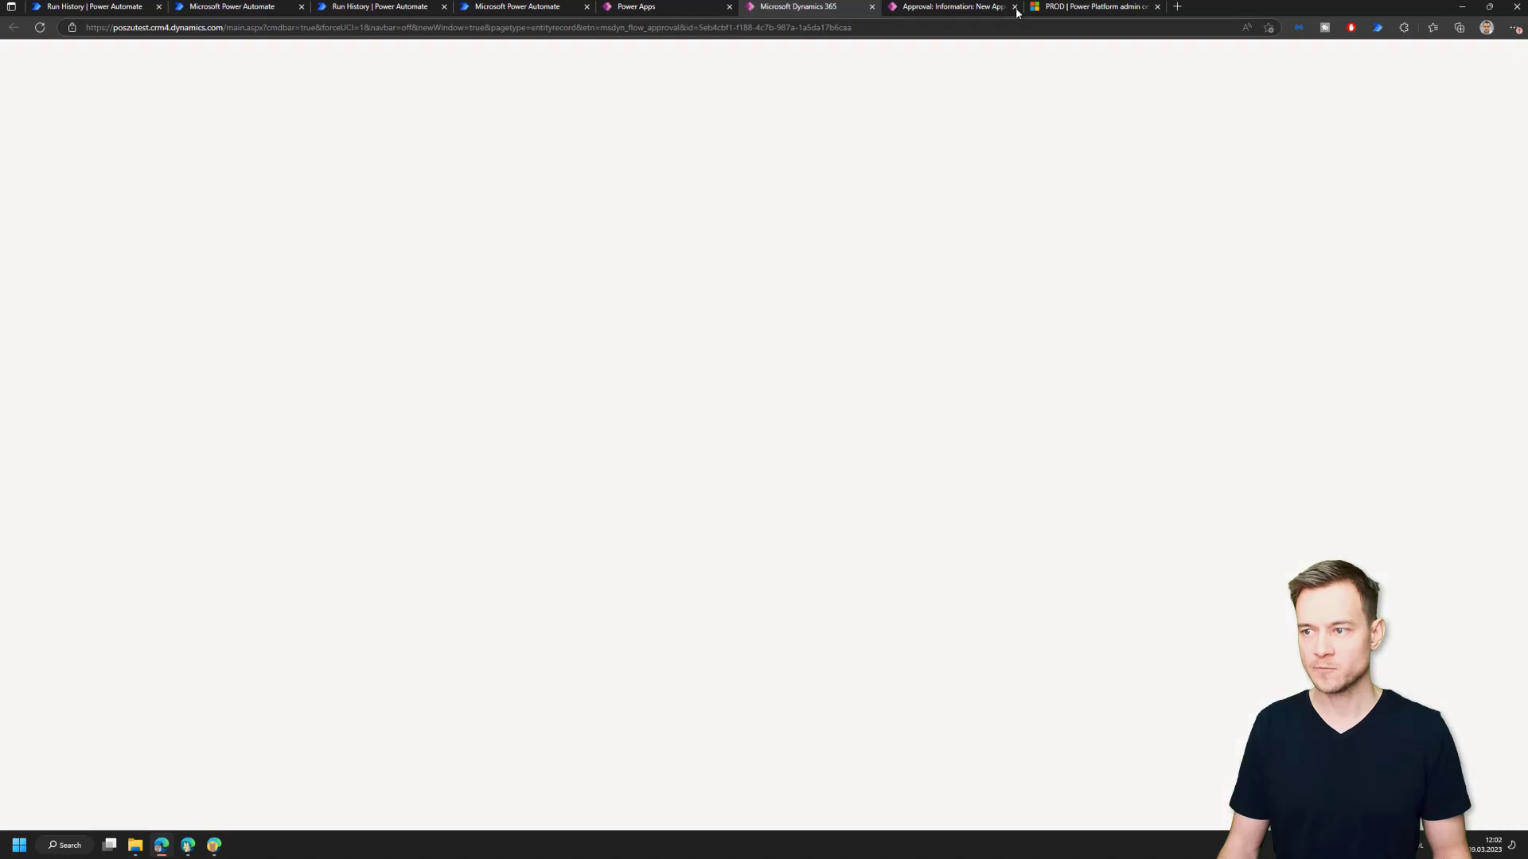
{"action": "left_click", "coordinate": [1015, 7]}
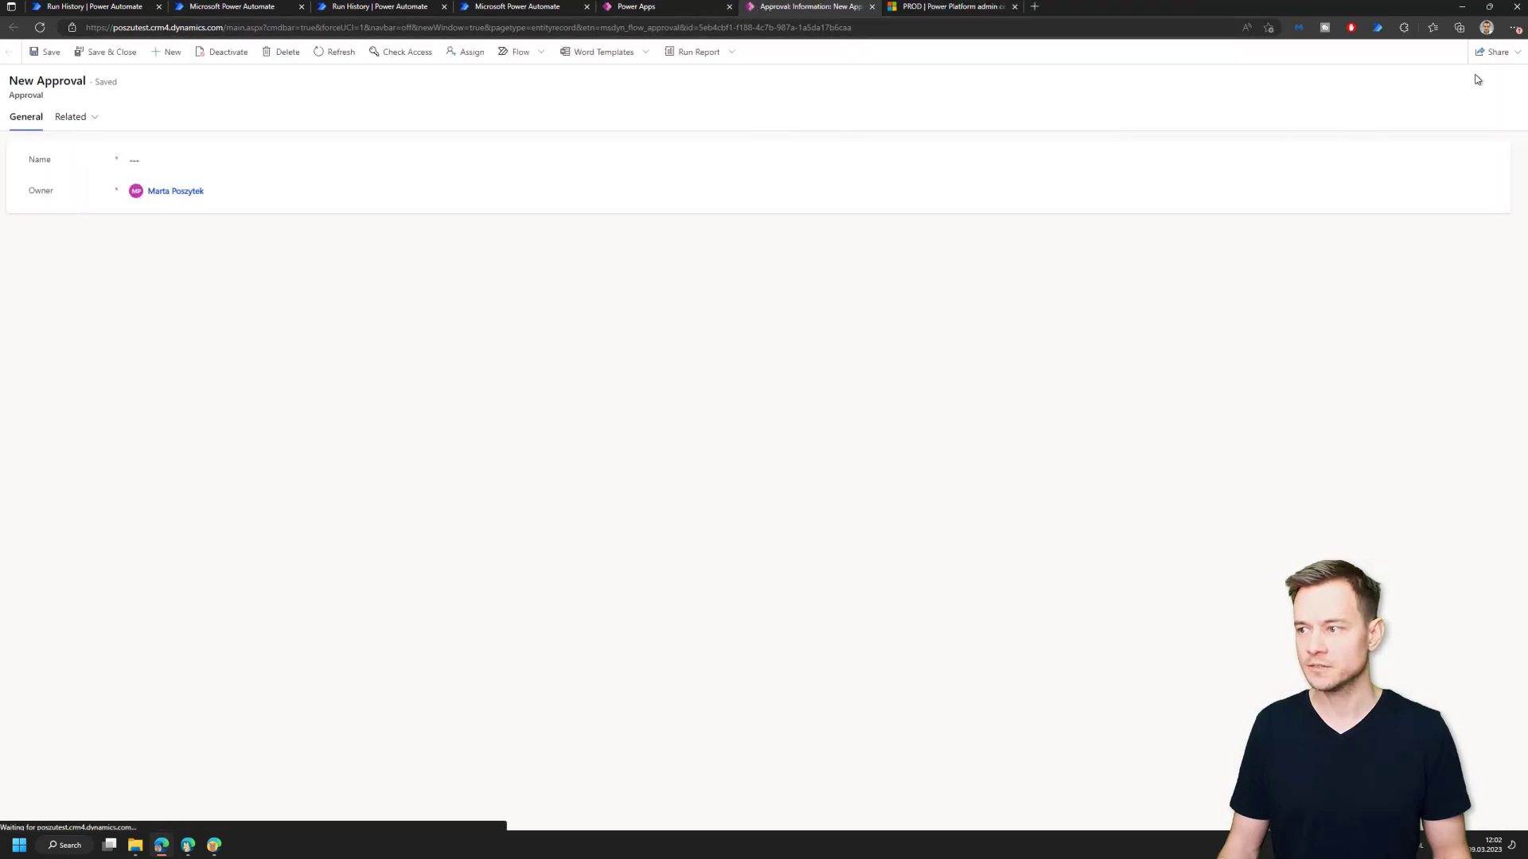
Open the Approval record's sharing access and examine the new assignee's permissions.
{"action": "left_click", "coordinate": [1492, 53]}
{"action": "left_click", "coordinate": [1429, 124]}
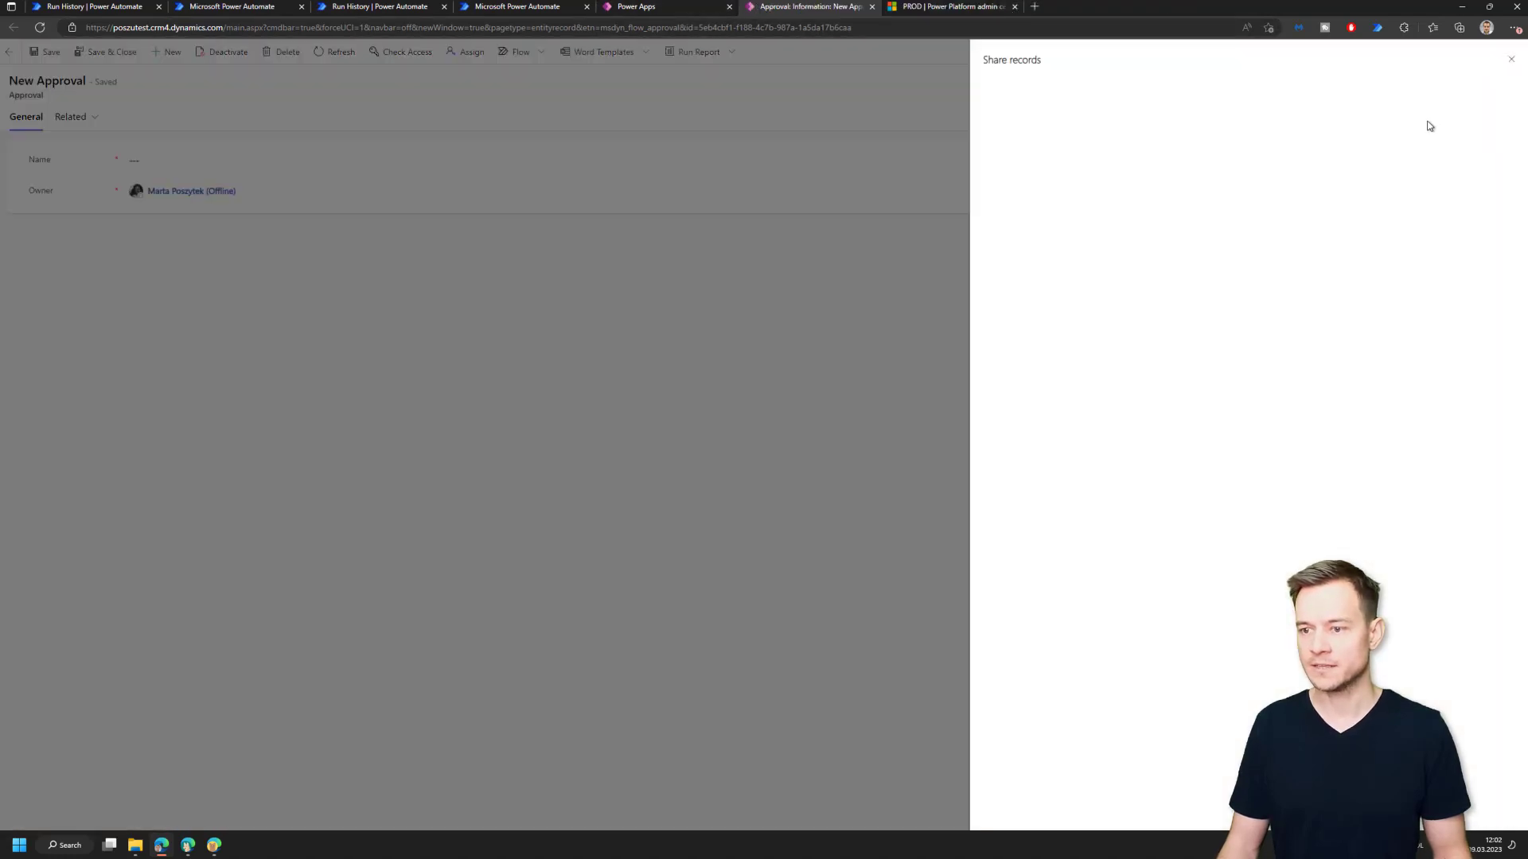
{"action": "left_click", "coordinate": [1125, 241]}
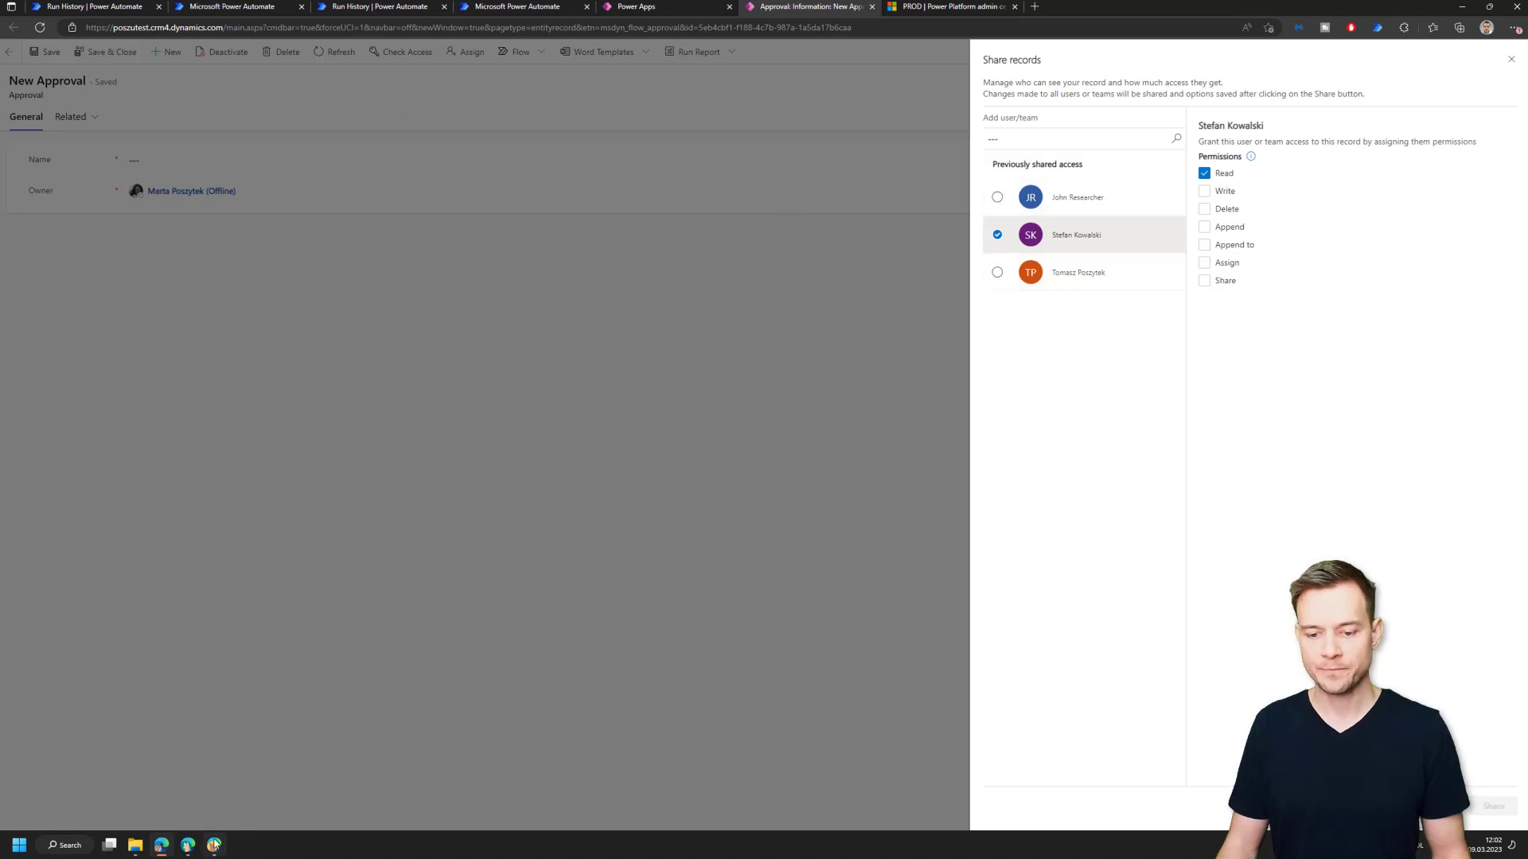
Refresh the new assignee's received approvals and respond Approve to the request ending in "just another test 3".
{"action": "left_click", "coordinate": [188, 846]}
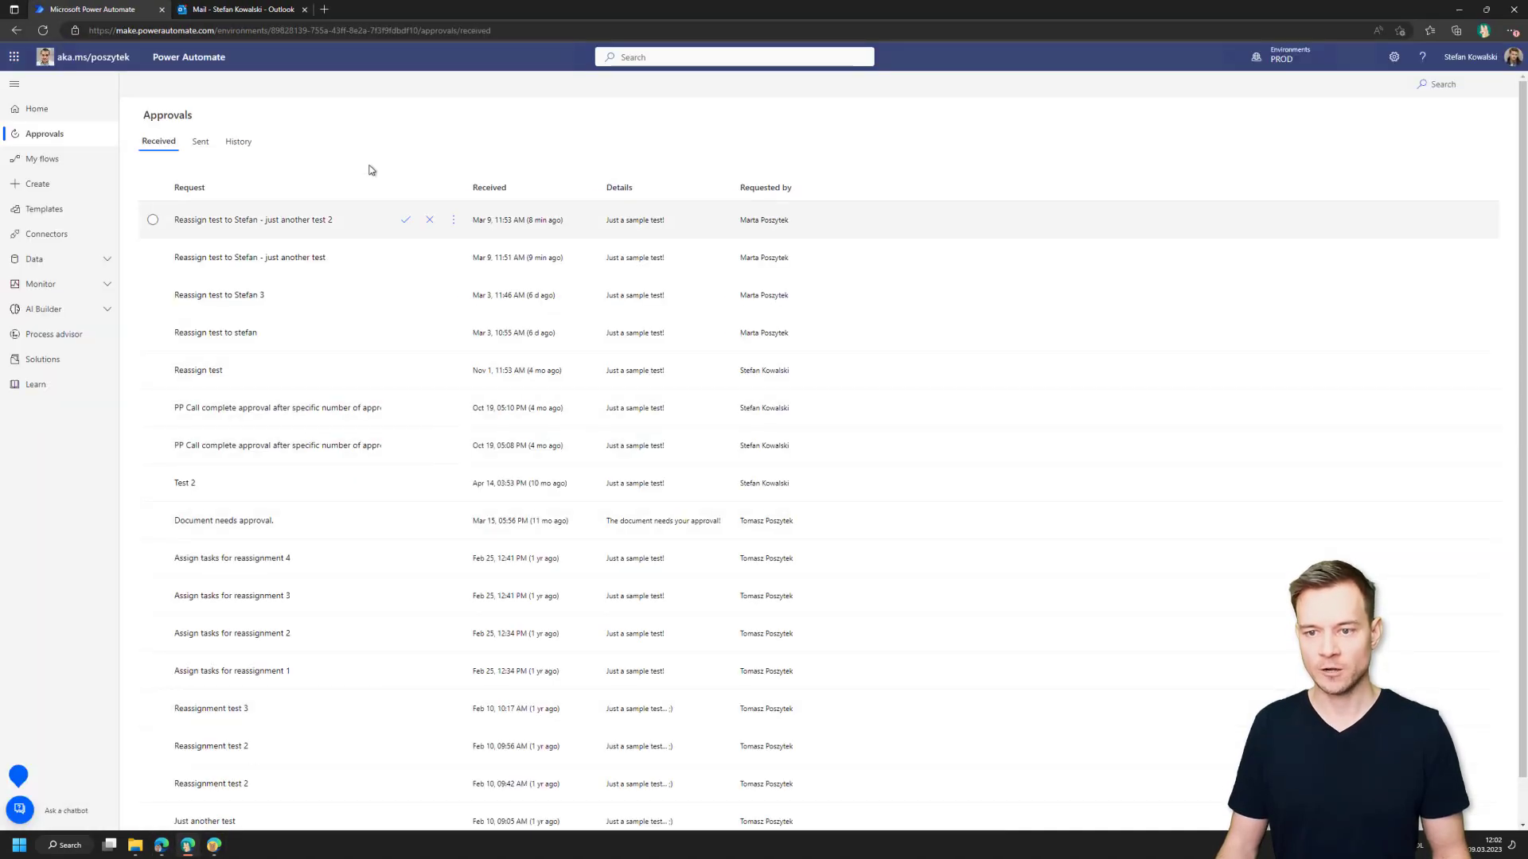
{"action": "key", "text": "F5"}
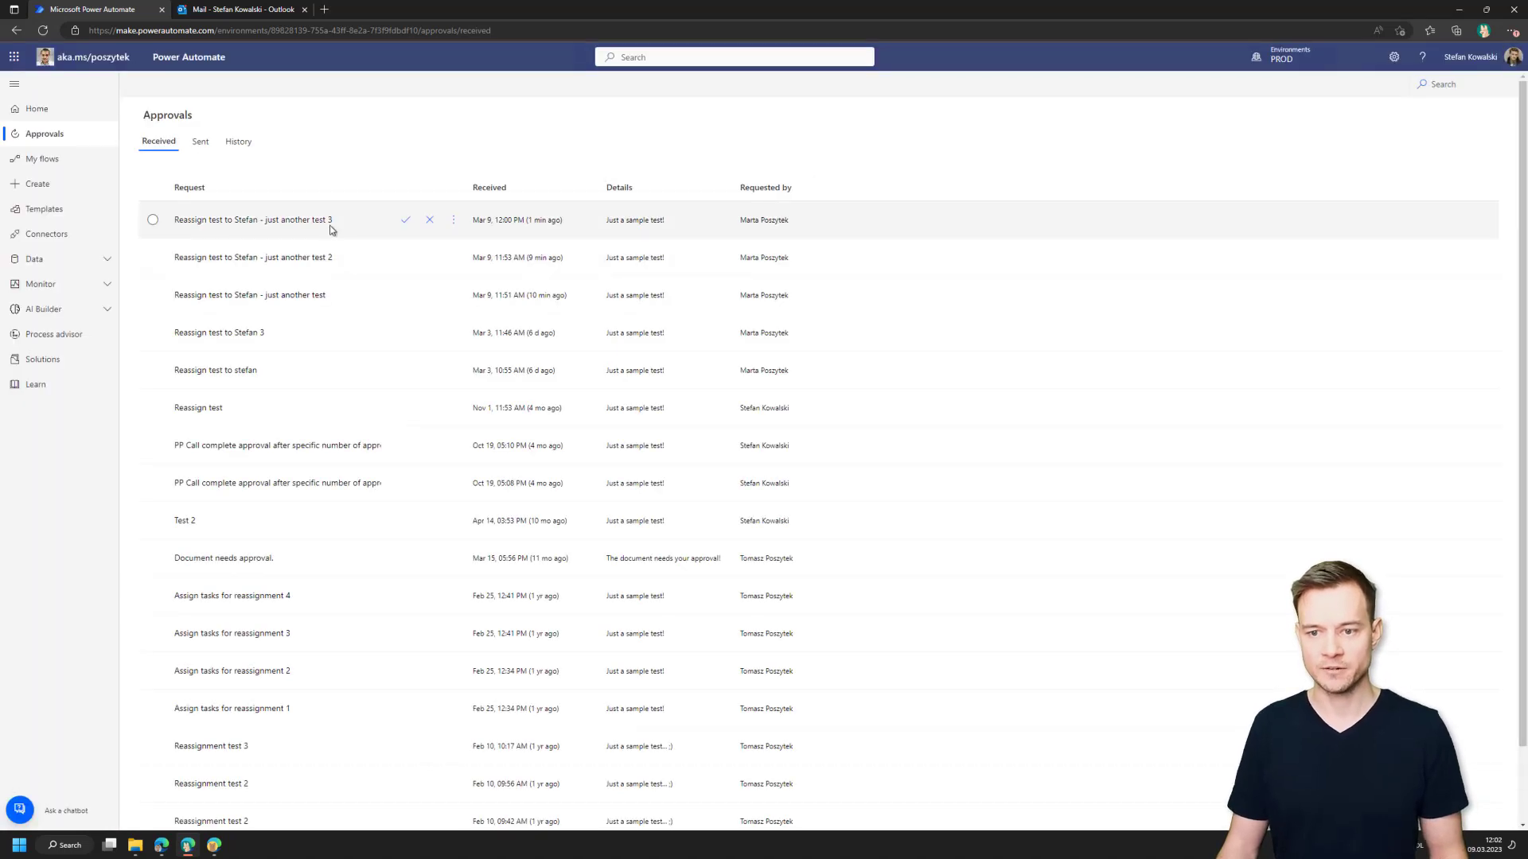
{"action": "left_click", "coordinate": [406, 225]}
{"action": "left_click", "coordinate": [406, 222]}
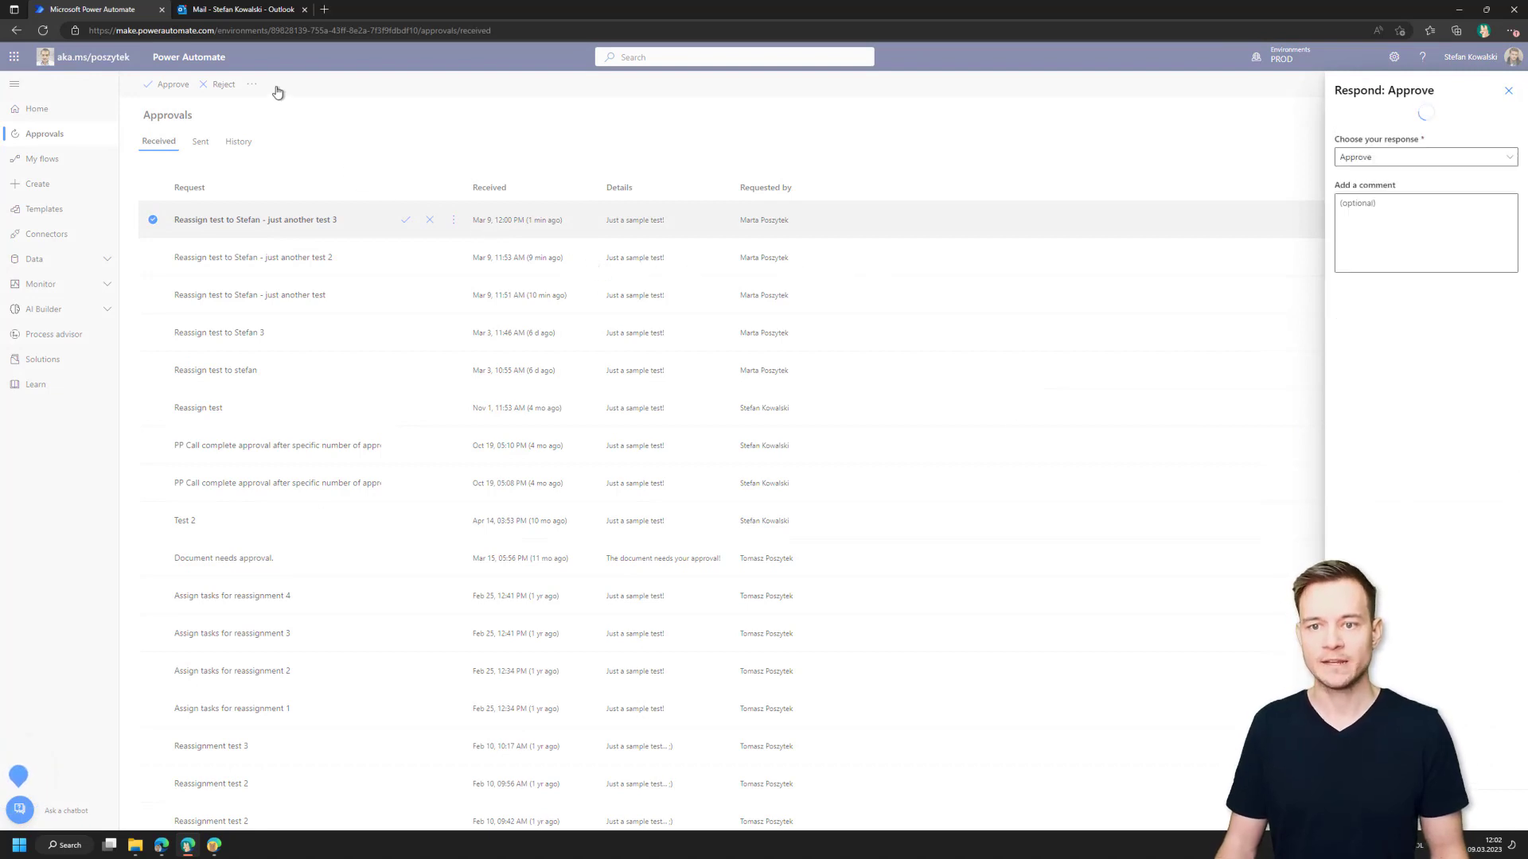
Switch to the new assignee's Outlook mailbox and read the approval emails for "just another test" and "just another test 3".
{"action": "left_click", "coordinate": [267, 16]}
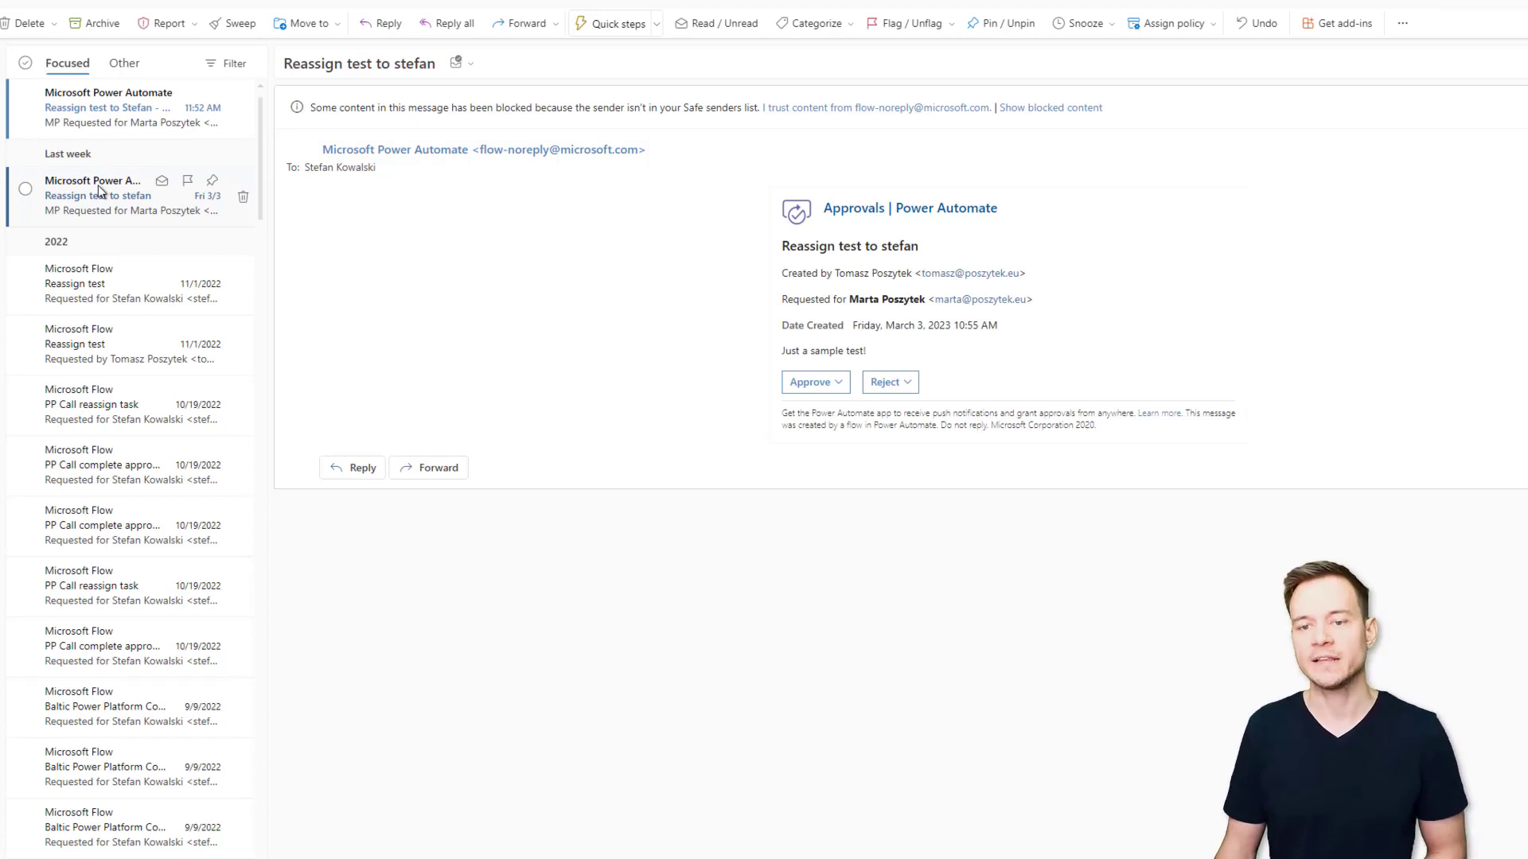
{"action": "left_click", "coordinate": [100, 109]}
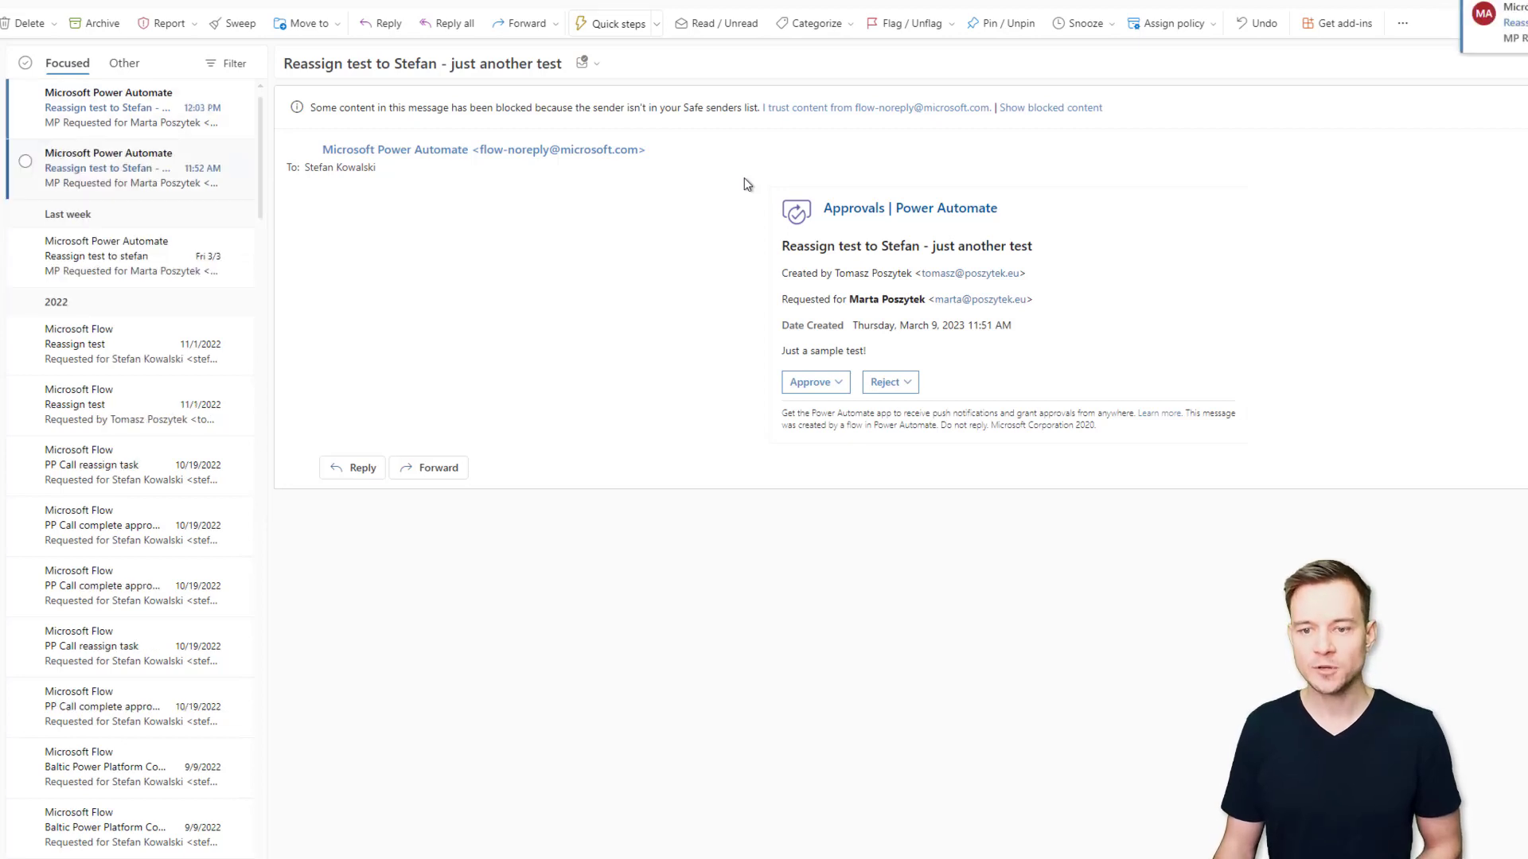
{"action": "left_click", "coordinate": [101, 118]}
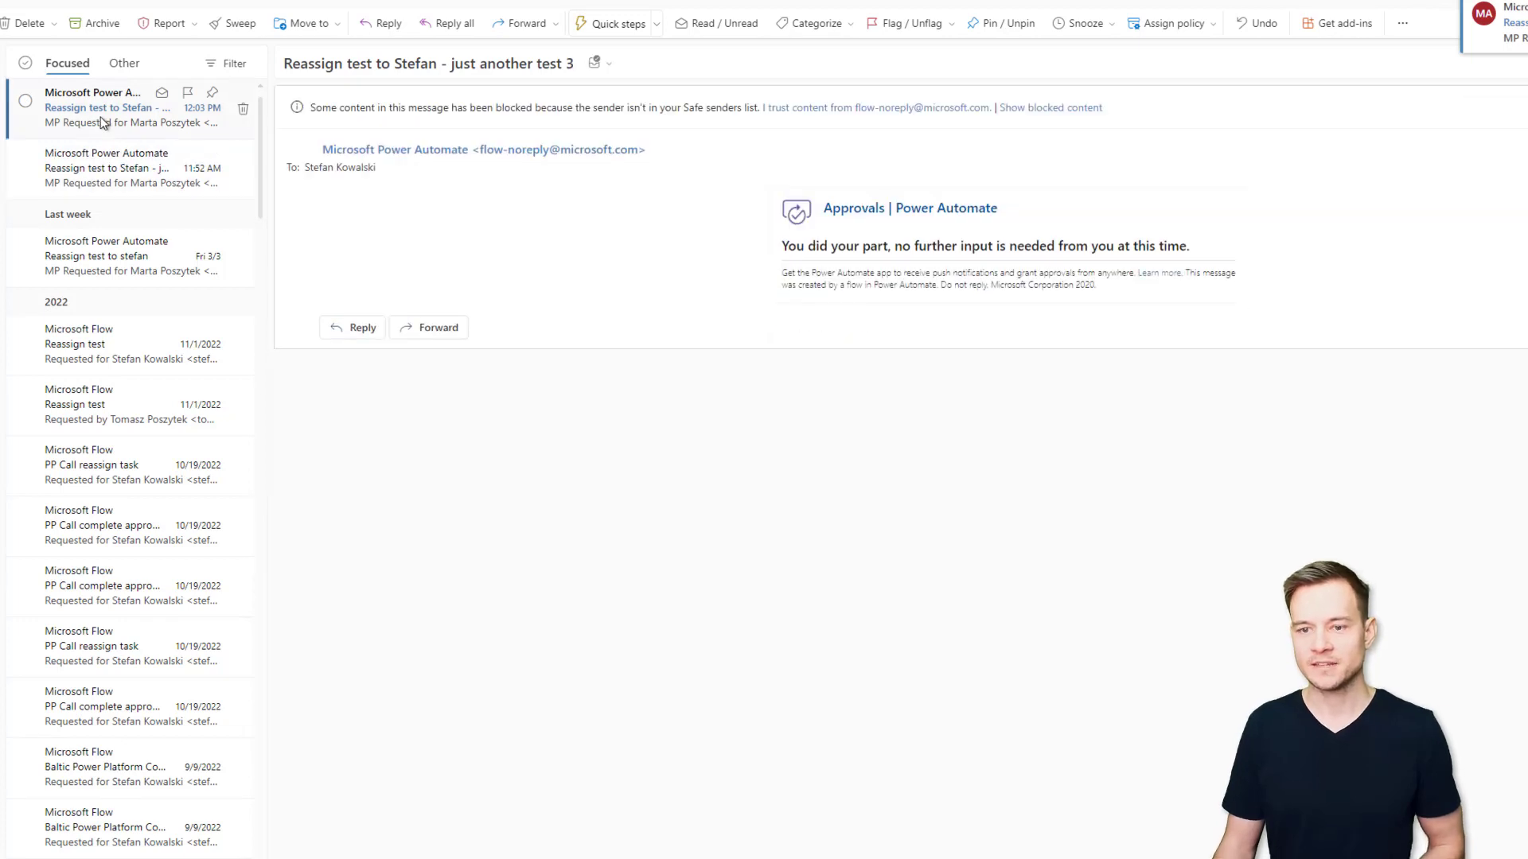